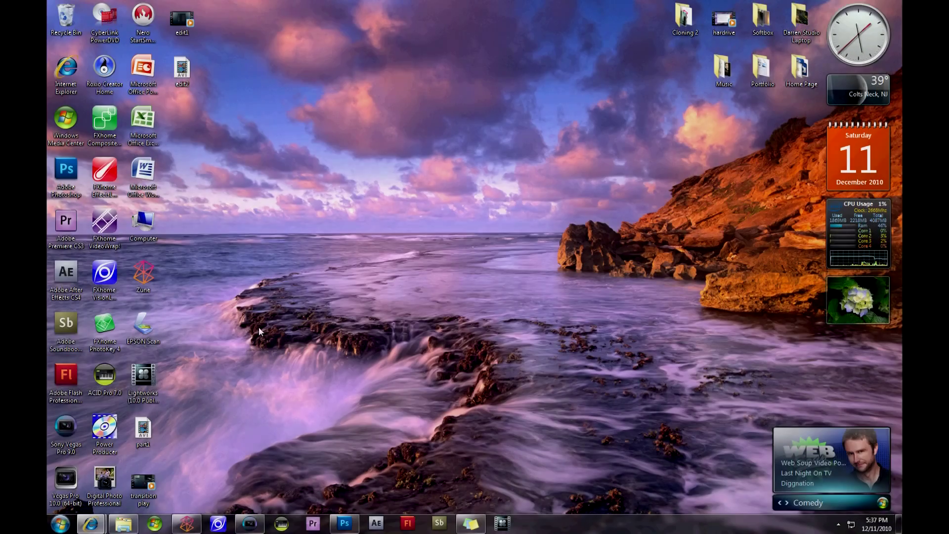
Step: Launch Lightworks 10.0 Public Beta from its desktop icon
double_click(158, 376)
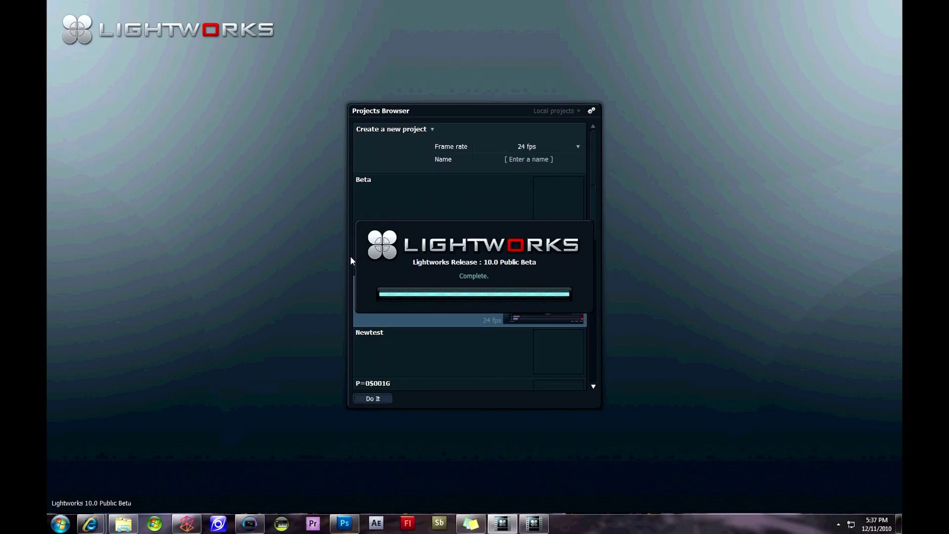
Step: Keep the frame rate at 24 fps, name the project 'DvTutorialsBeta' and create it
left_click(519, 146)
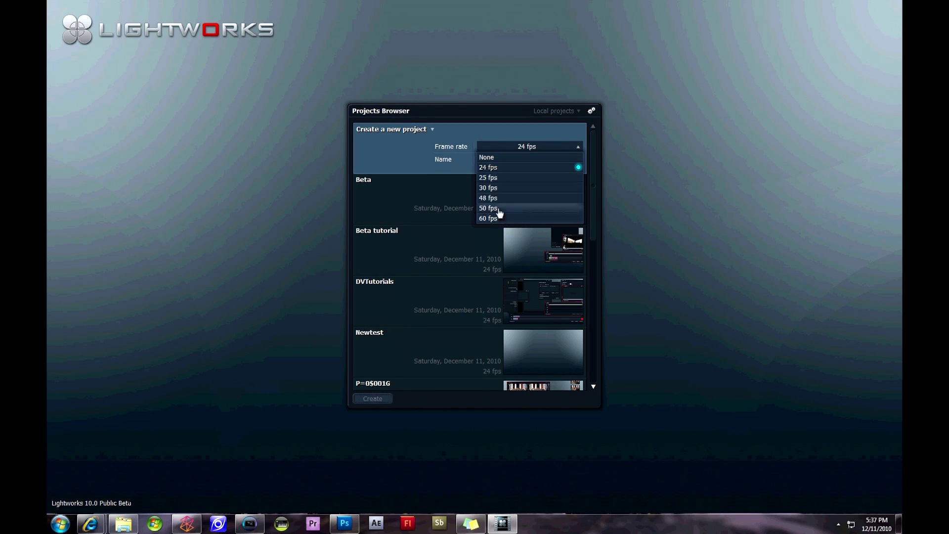
left_click(506, 170)
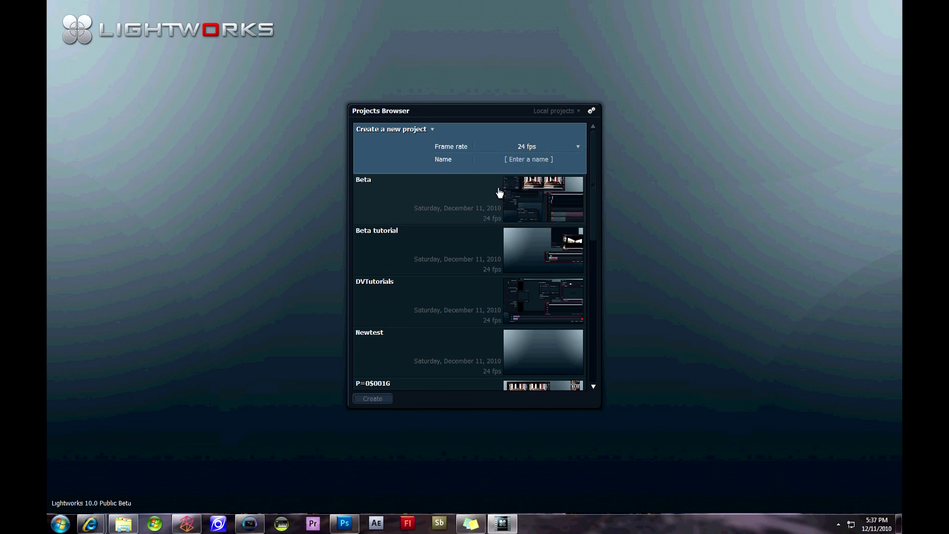
left_click(545, 162)
type("DvTutorialsBeta")
left_click(372, 398)
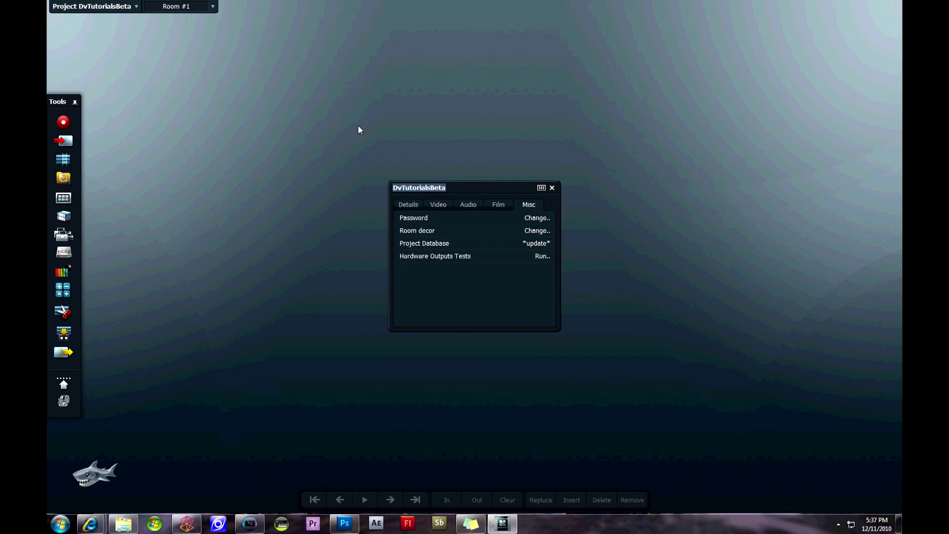
Step: Review the Details, Video and Audio tabs, including video formats, sample rates and Normalisation
left_click(409, 205)
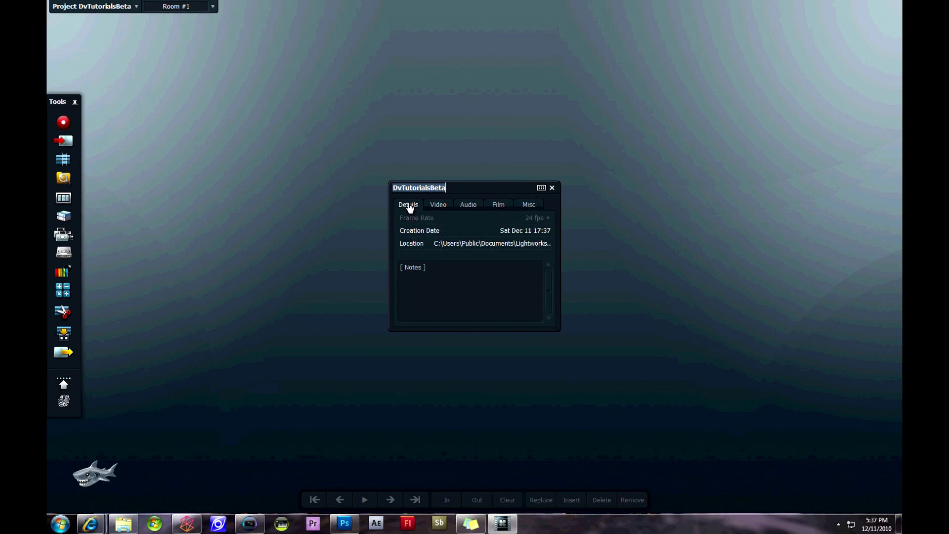
left_click(447, 205)
left_click(526, 219)
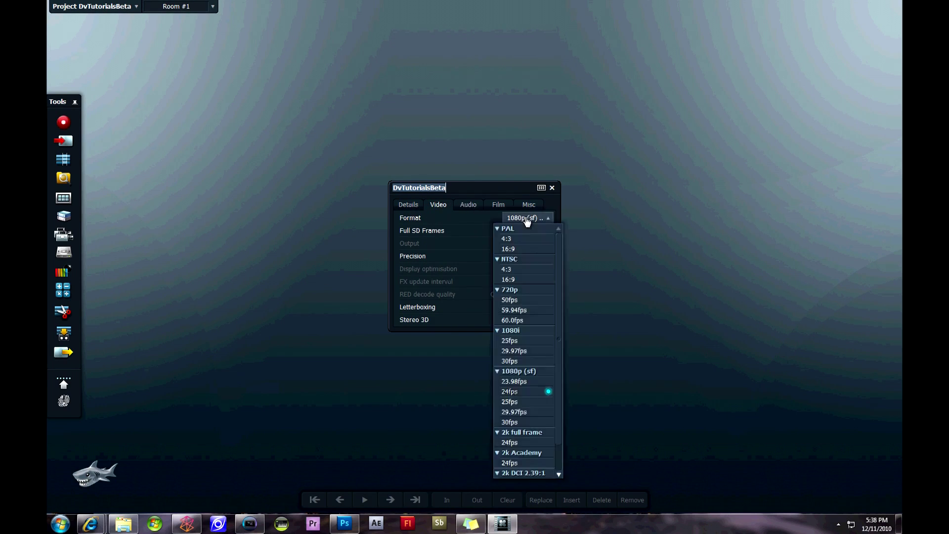
left_click(475, 206)
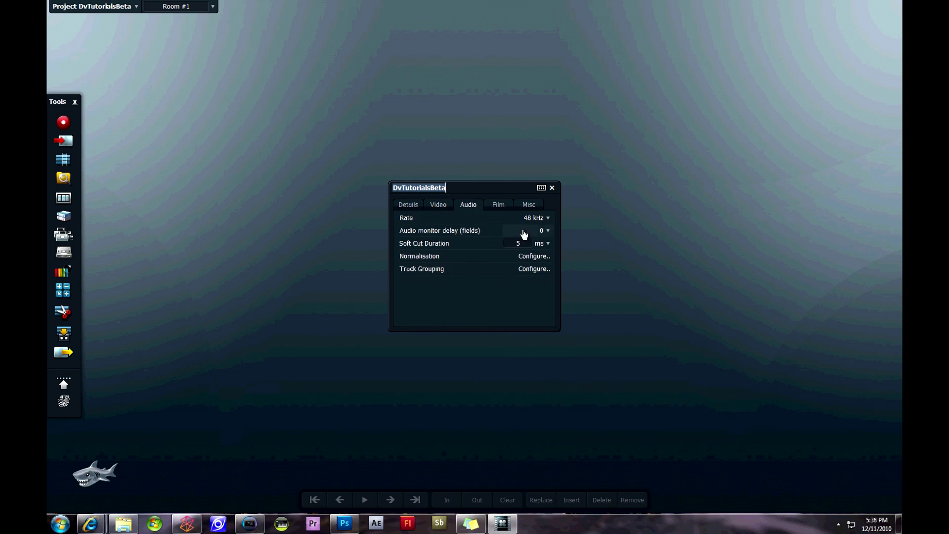
left_click(534, 219)
left_click(525, 257)
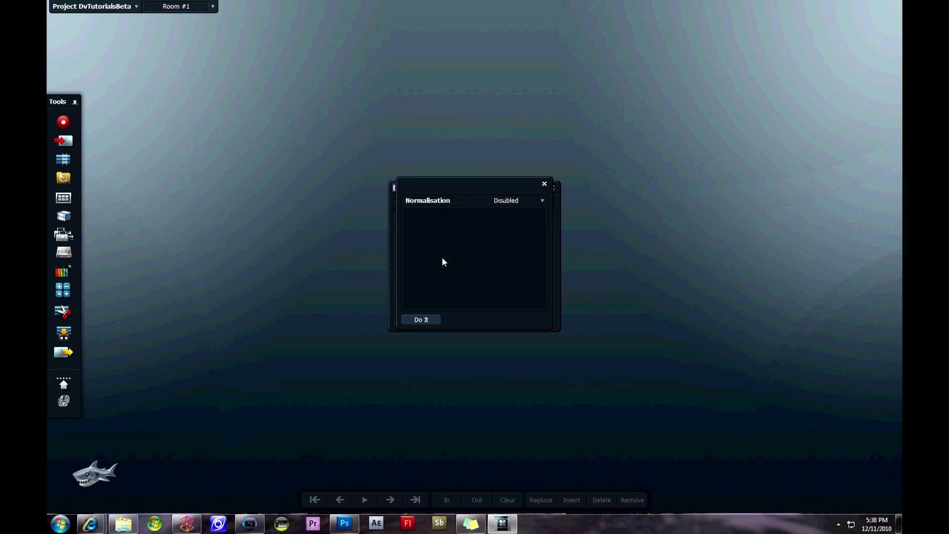
left_click(423, 319)
Step: Check the Film and Misc tabs, then close the DvTutorialsBeta settings card
left_click(490, 203)
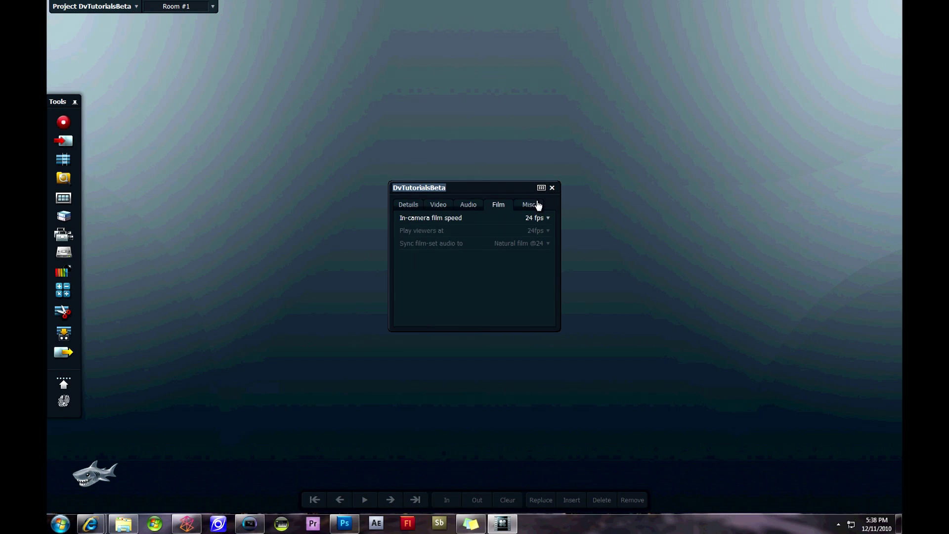
left_click(529, 204)
left_click(406, 205)
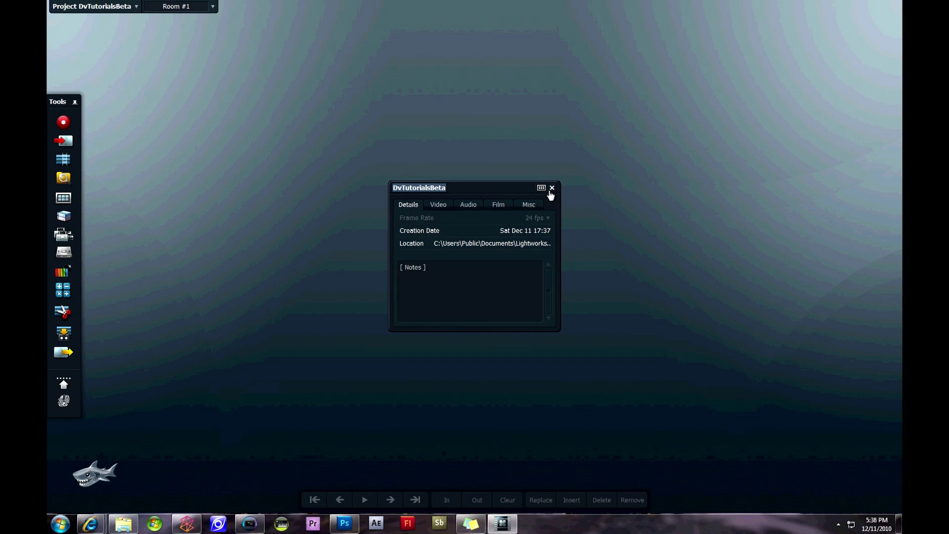
left_click(552, 187)
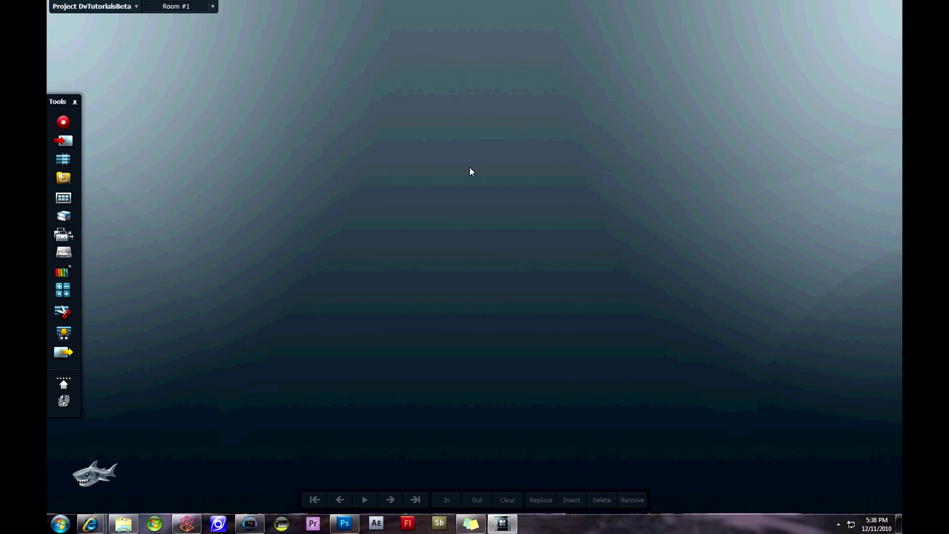
Step: Open Edit #1 and the import file chooser, moving the chooser into view
left_click(65, 161)
left_click(65, 141)
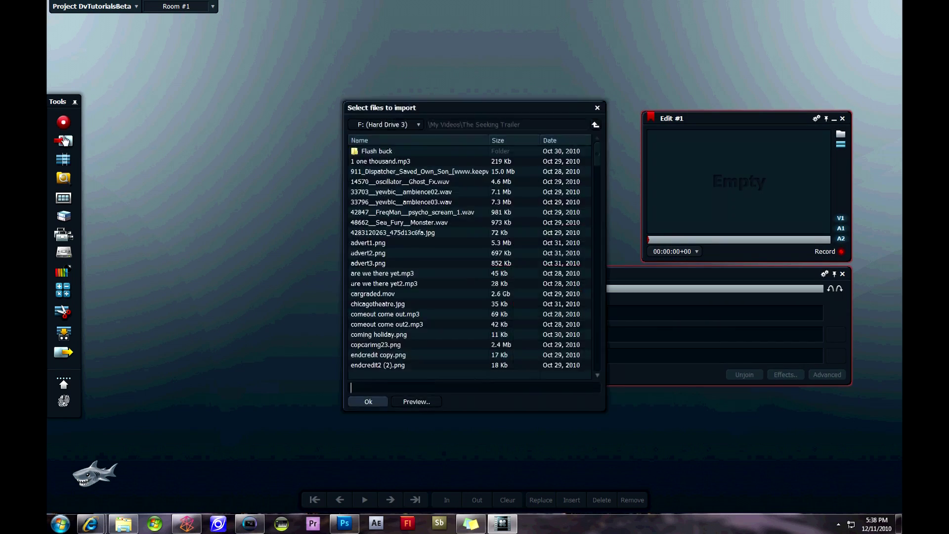
left_click_drag(428, 108, 272, 63)
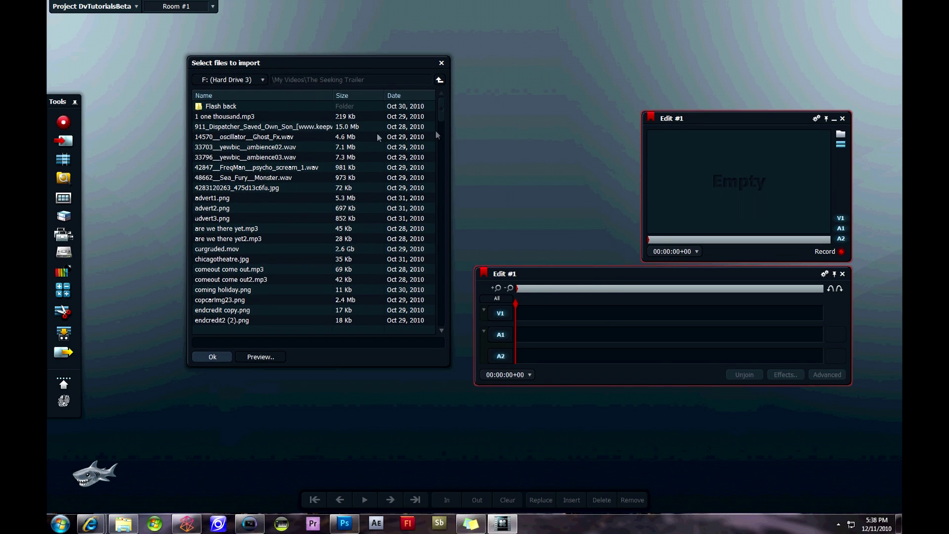
left_click_drag(442, 109, 429, 275)
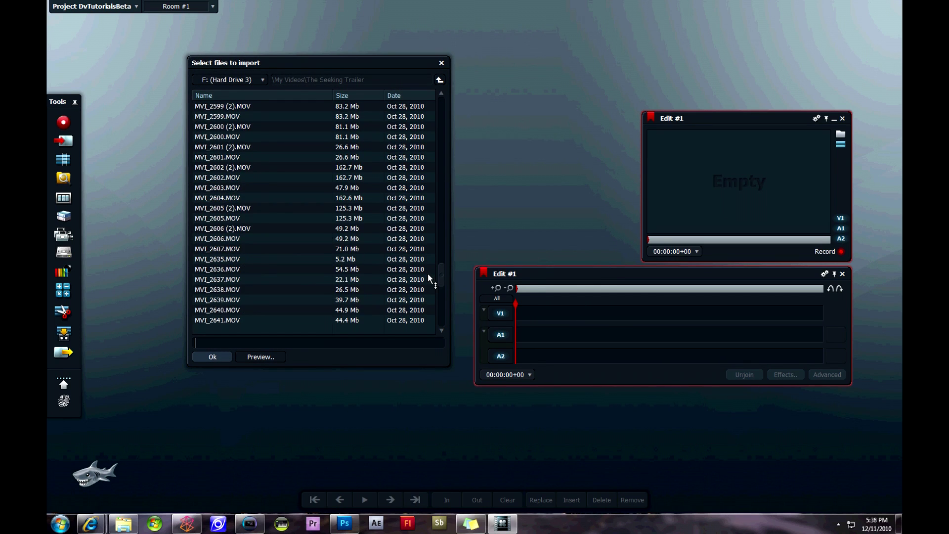
Step: Select MVI_2606, 2607, 2636, 2637, 2638, 2639 and 2641 .MOV files and import them
left_click(219, 271)
left_click(236, 251, "ctrl")
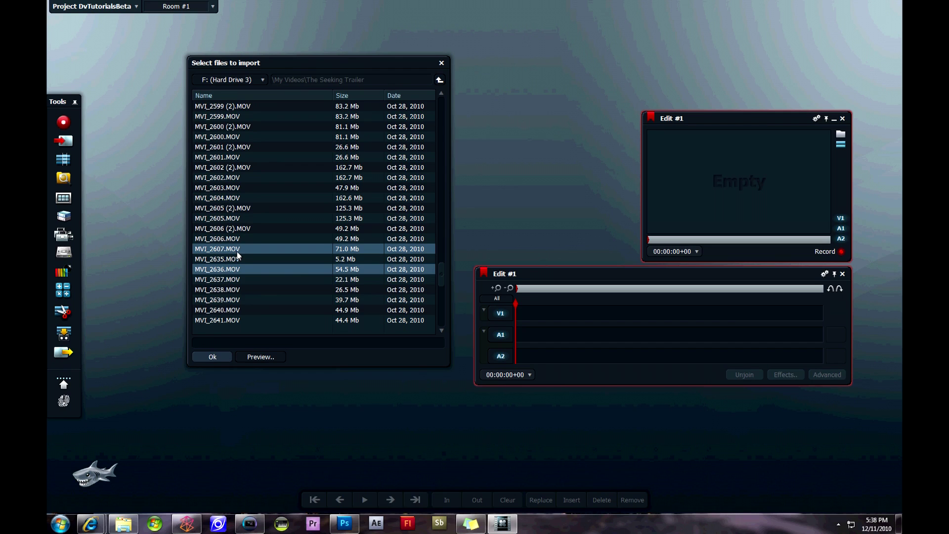
left_click(236, 301, "ctrl")
left_click(240, 279, "ctrl")
left_click(238, 320, "ctrl")
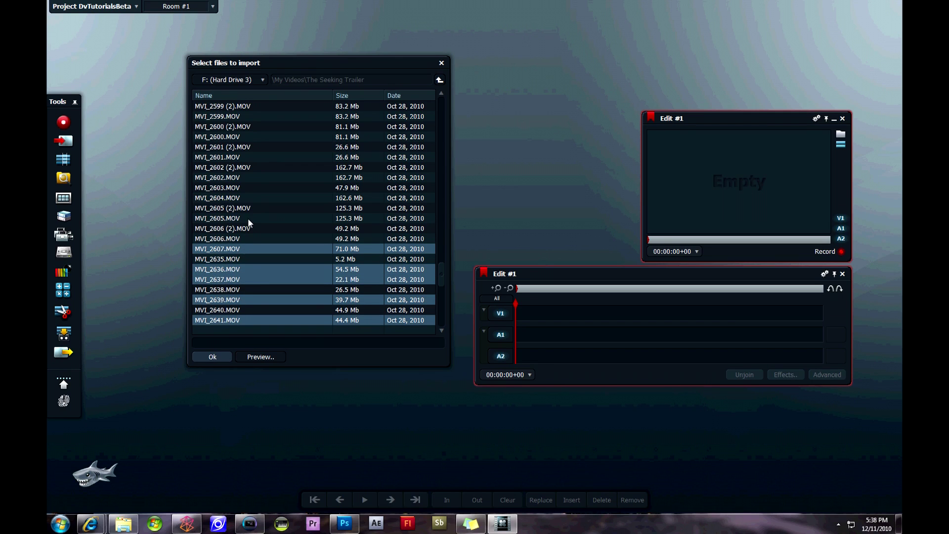
left_click(239, 241, "ctrl")
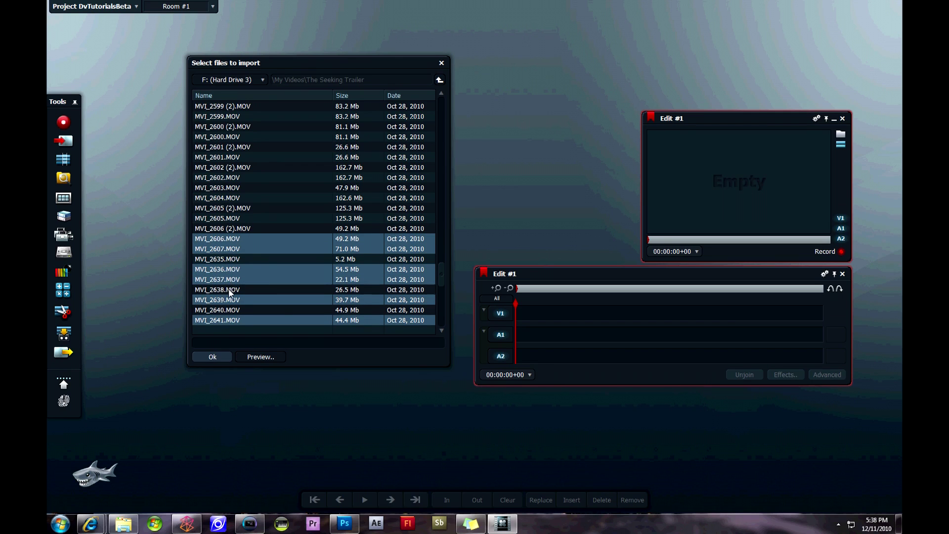
left_click(232, 290, "ctrl")
left_click(227, 357)
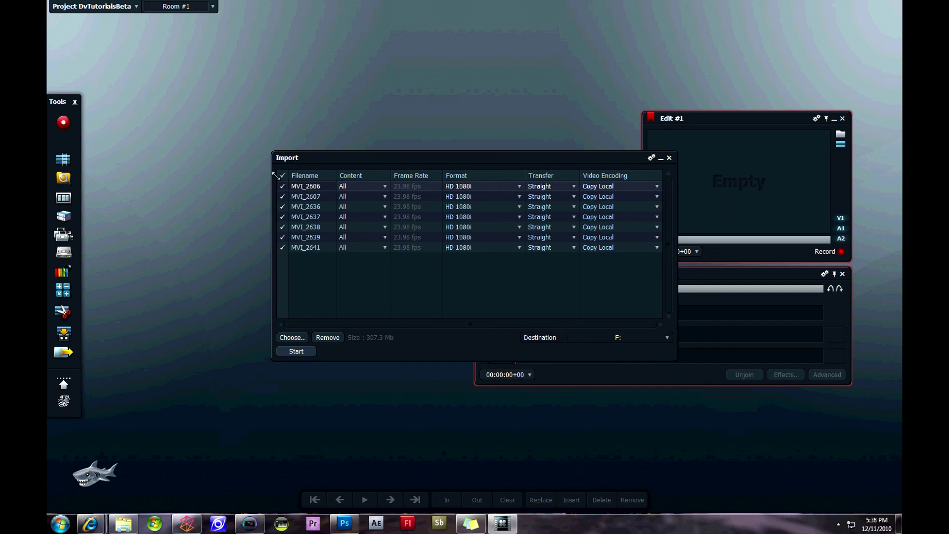
left_click(293, 355)
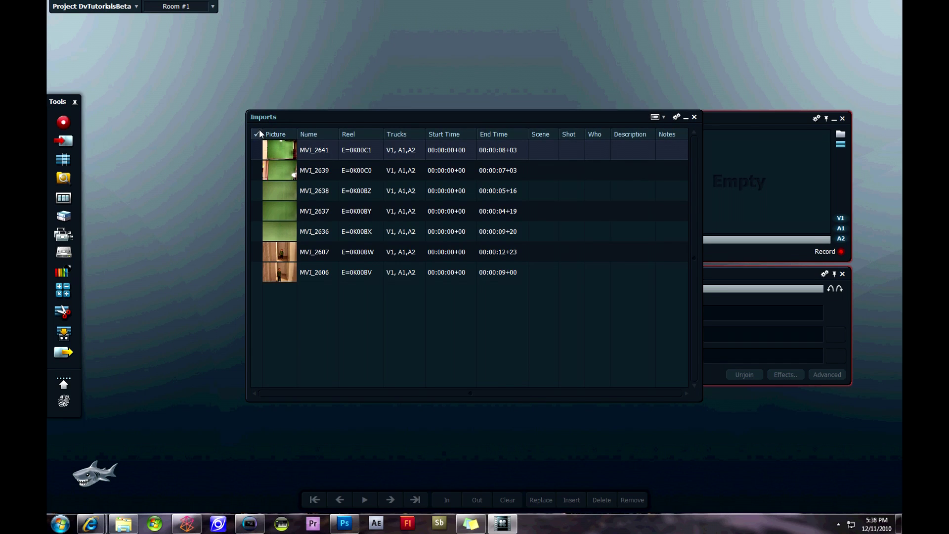
Step: Pull MVI_2641, MVI_2639 and MVI_2638 out of their viewers as floating clips
left_click(255, 134)
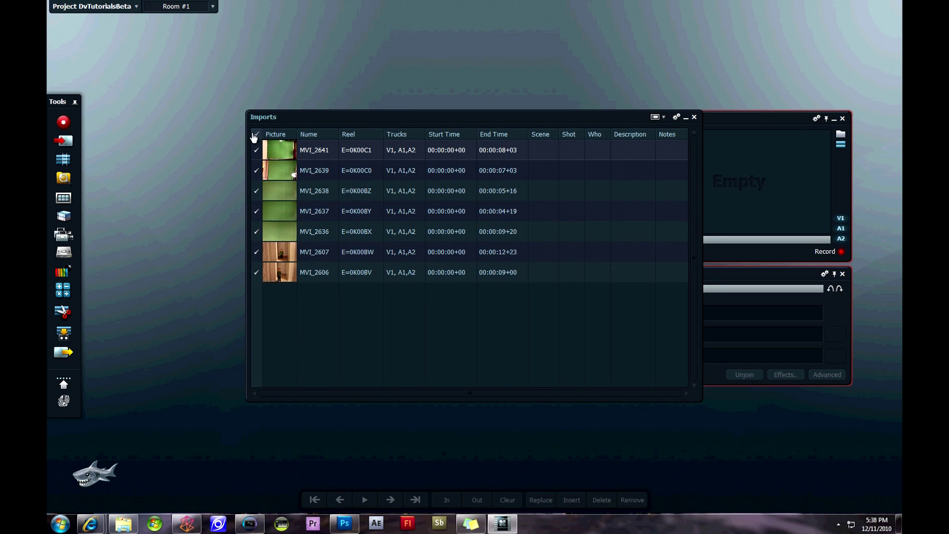
double_click(289, 158)
left_click(435, 105)
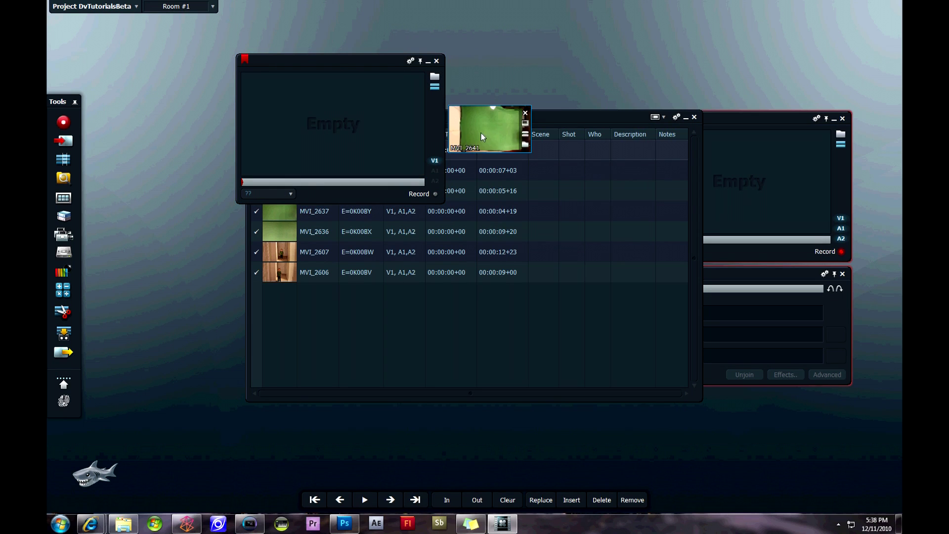
left_click(434, 60)
double_click(291, 169)
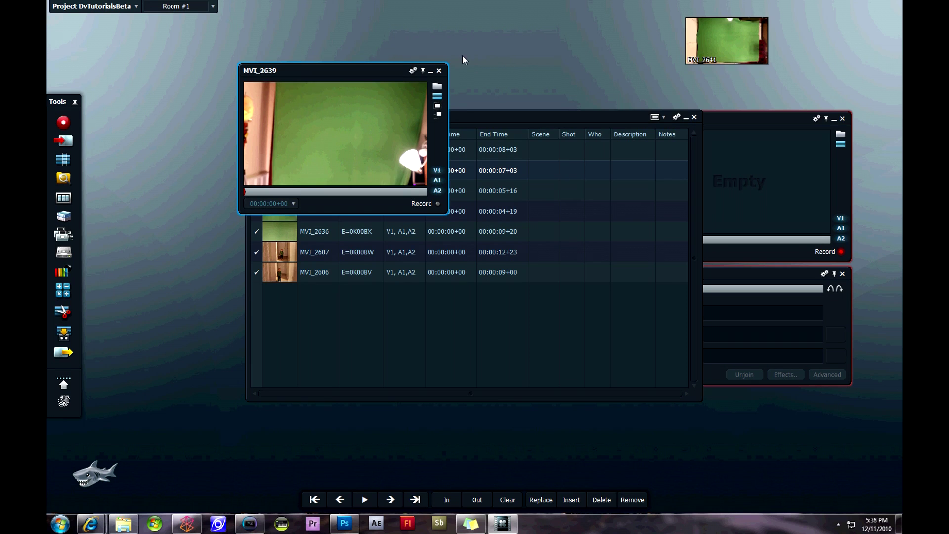
left_click(436, 106)
left_click(439, 70)
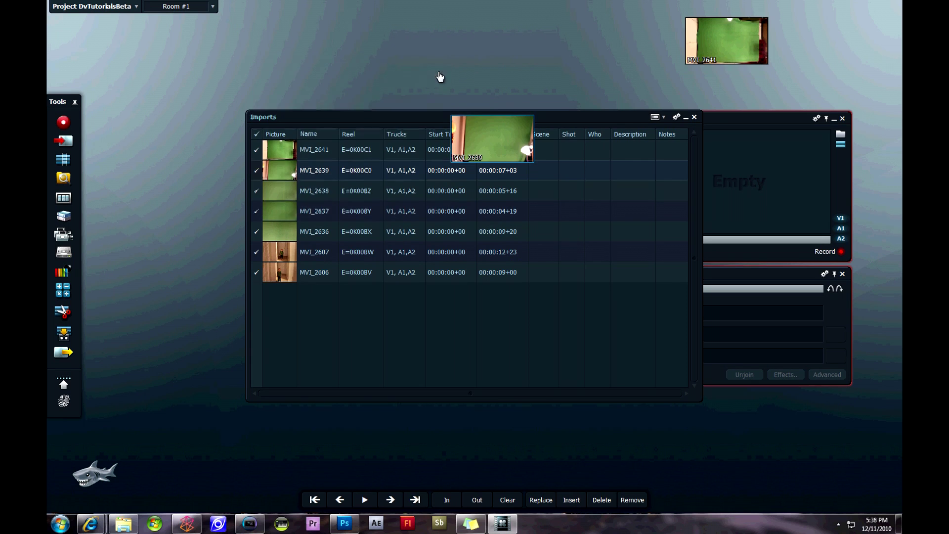
double_click(309, 187)
left_click(433, 137)
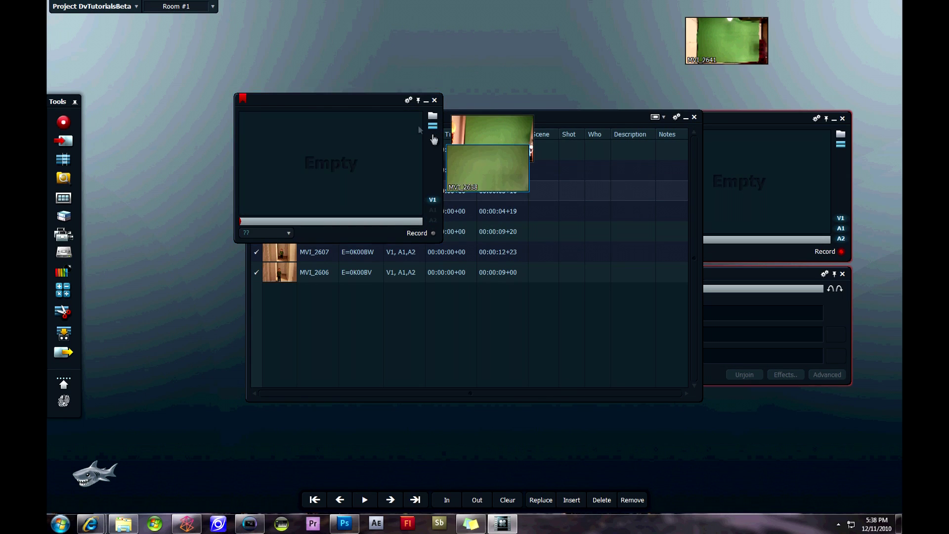
left_click(434, 101)
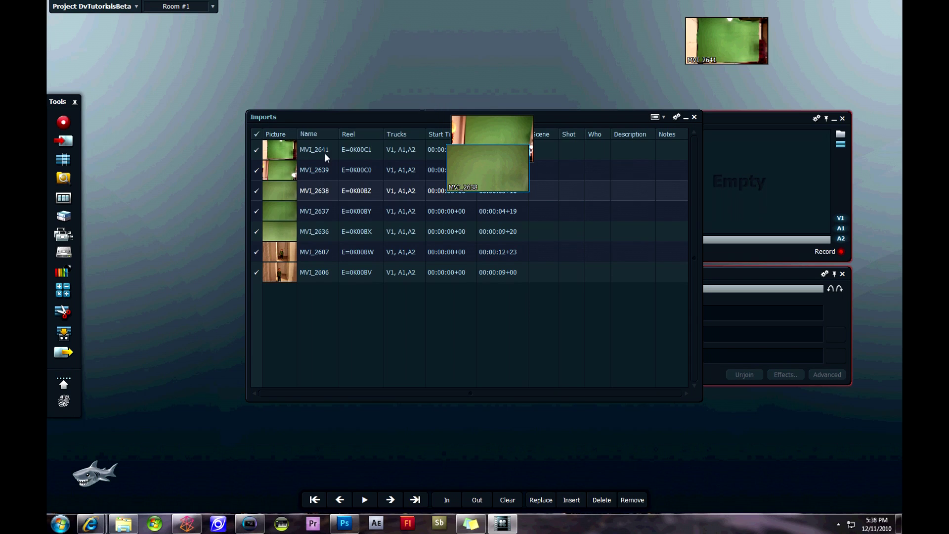
Step: Pull MVI_2637, MVI_2636, MVI_2607 and MVI_2606 out of their viewers as floating clips
double_click(290, 218)
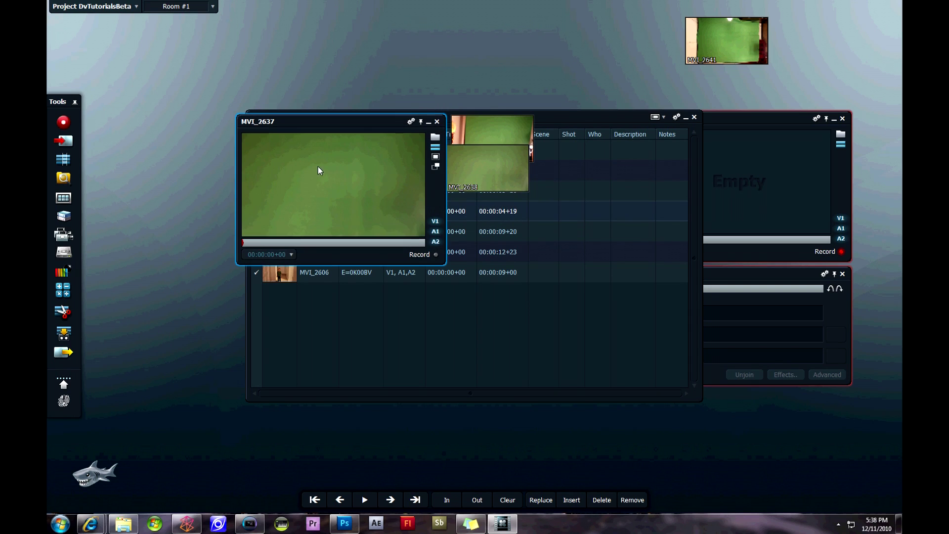
left_click(430, 156)
left_click(435, 122)
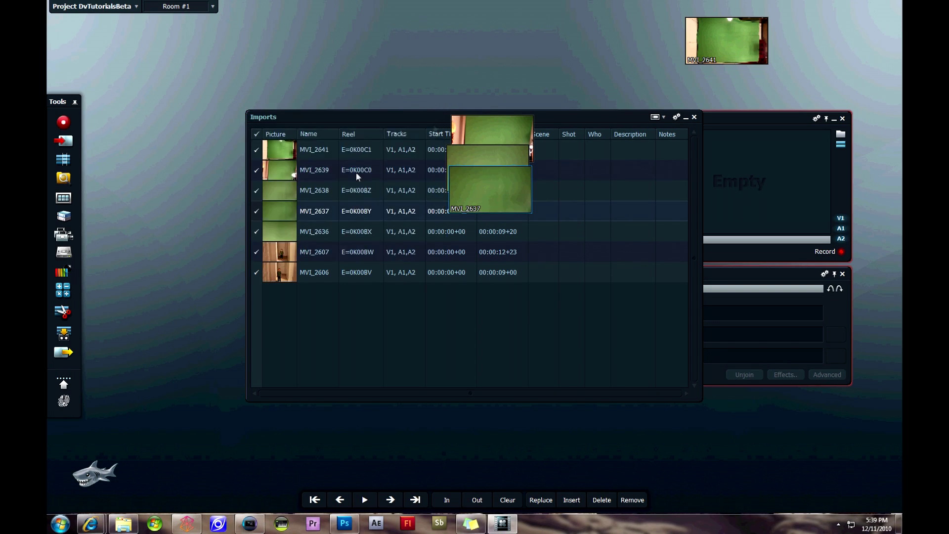
double_click(289, 244)
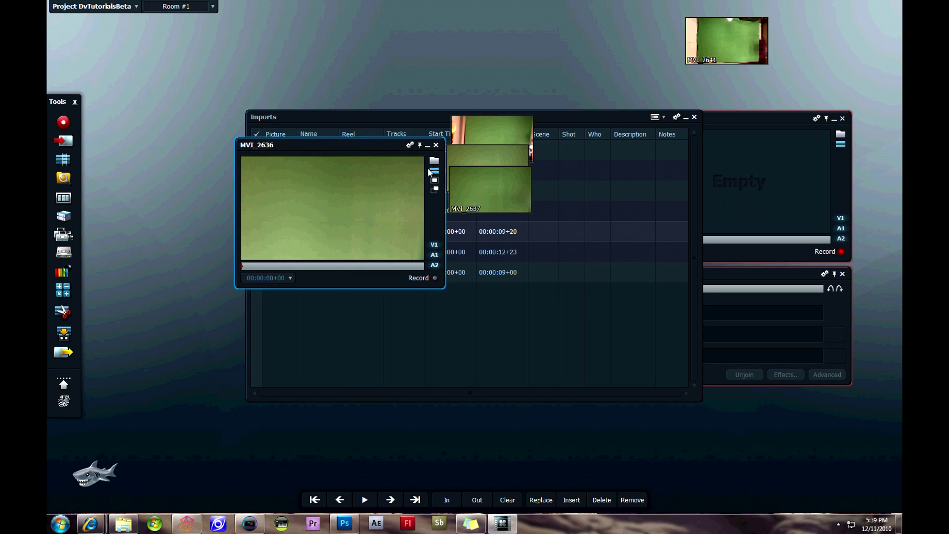
left_click(437, 185)
left_click(436, 145)
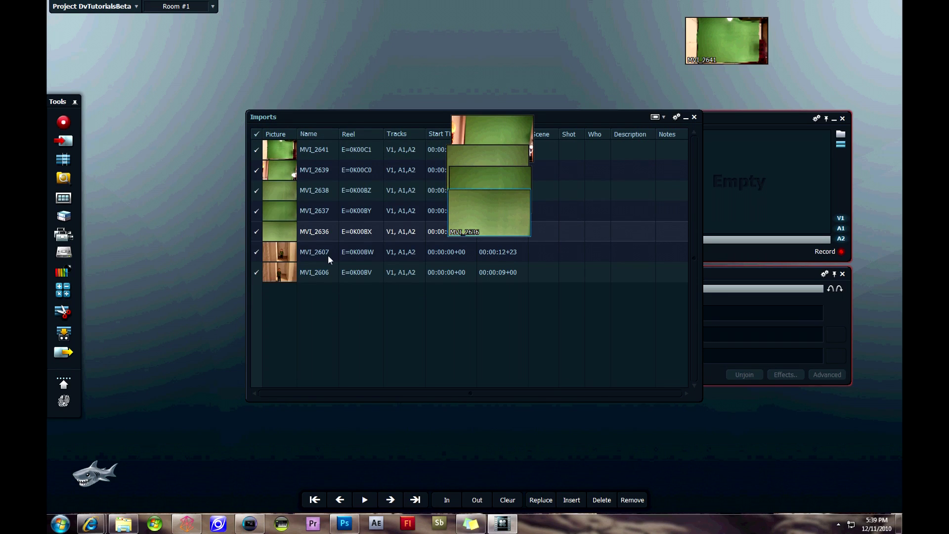
double_click(282, 253)
left_click(427, 195)
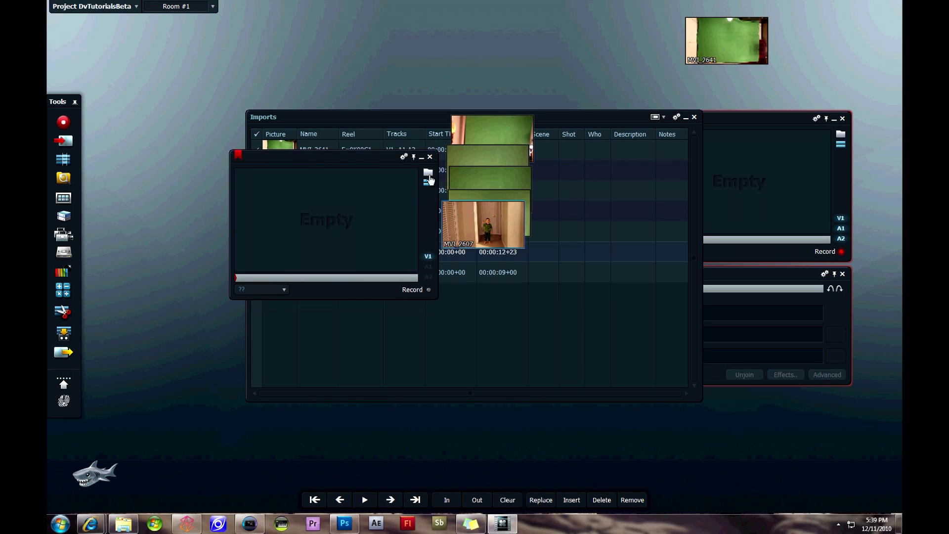
left_click(429, 157)
double_click(271, 273)
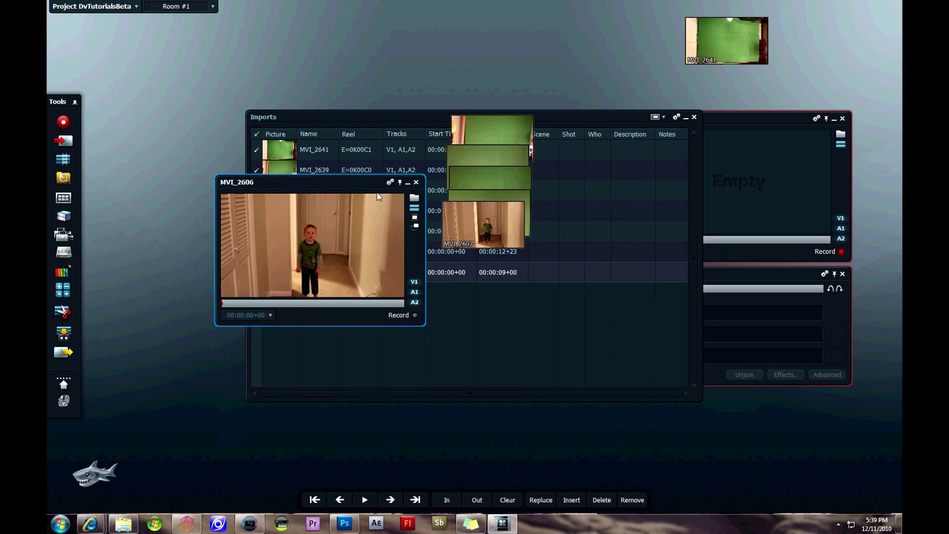
left_click(413, 220)
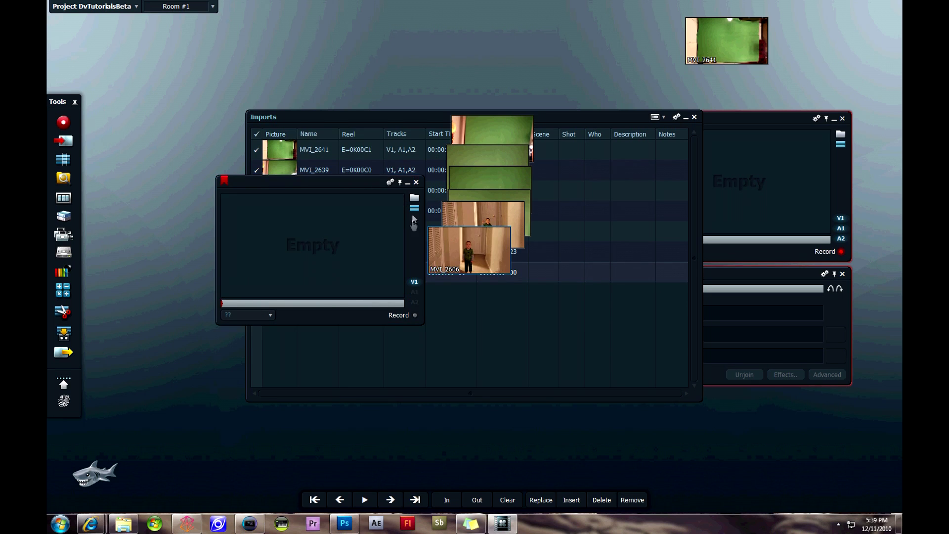
left_click(416, 181)
Step: Collapse the Imports bin and arrange all seven clip thumbnails in a row along the top
left_click_drag(473, 257, 646, 43)
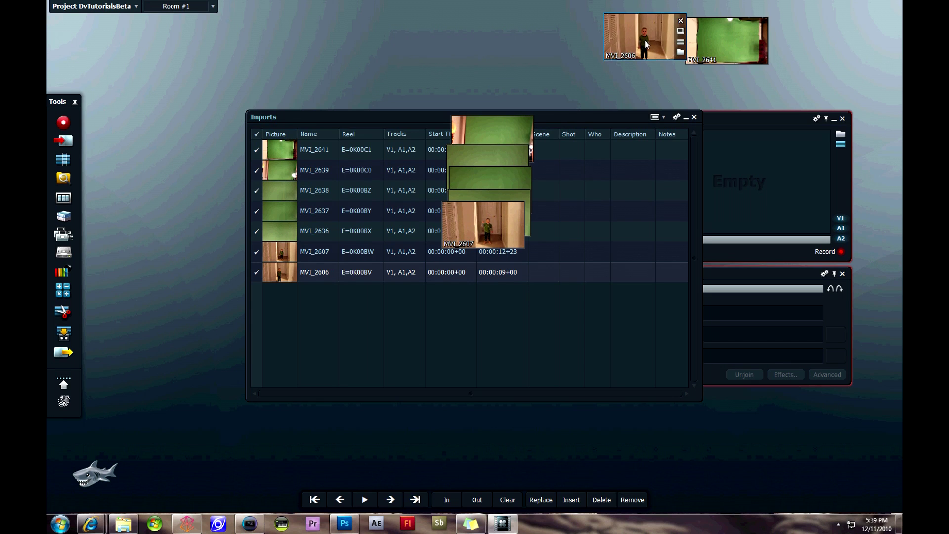
left_click(687, 118)
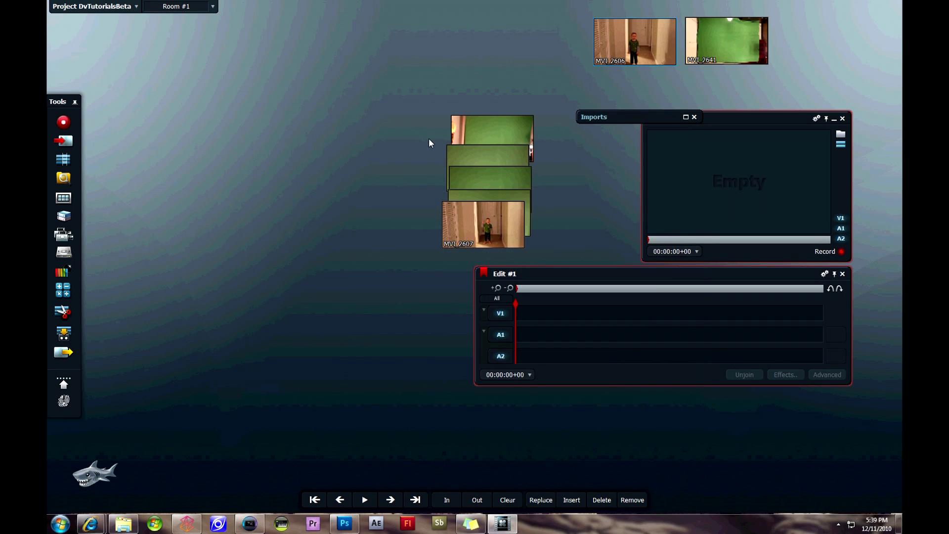
left_click_drag(611, 112, 381, 13)
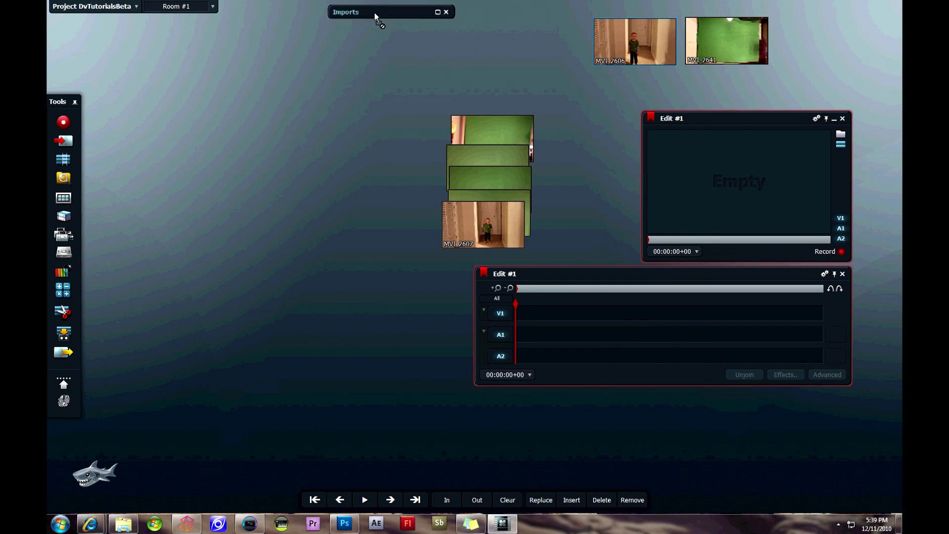
left_click_drag(480, 132, 371, 55)
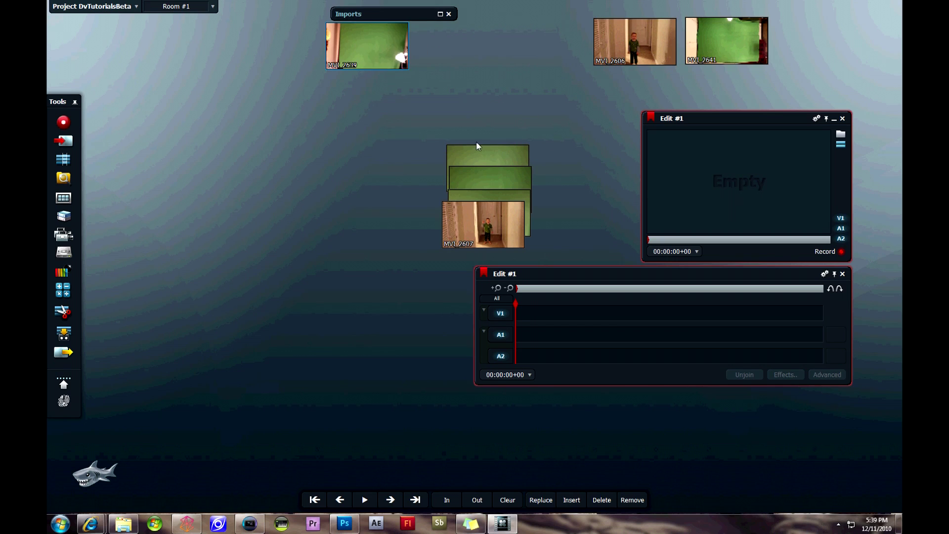
left_click_drag(476, 142, 449, 38)
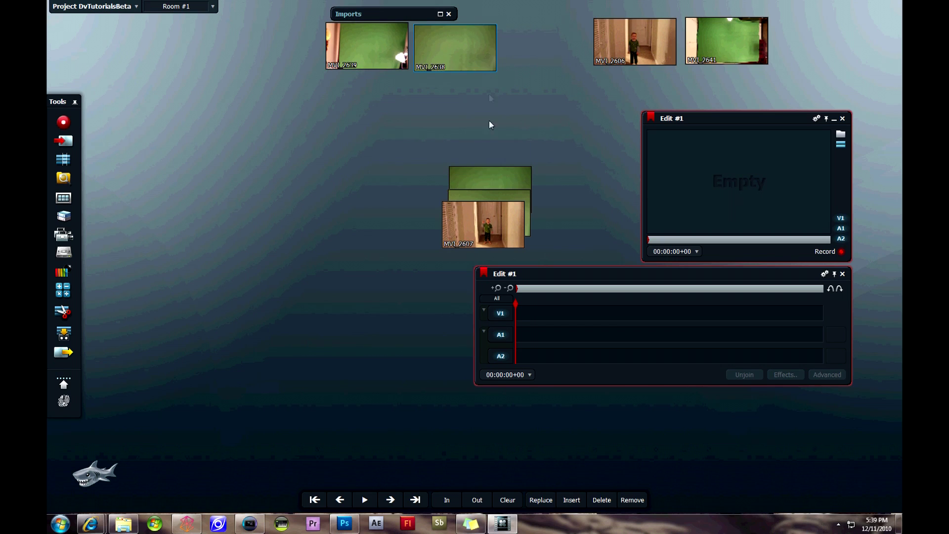
left_click_drag(494, 172, 548, 22)
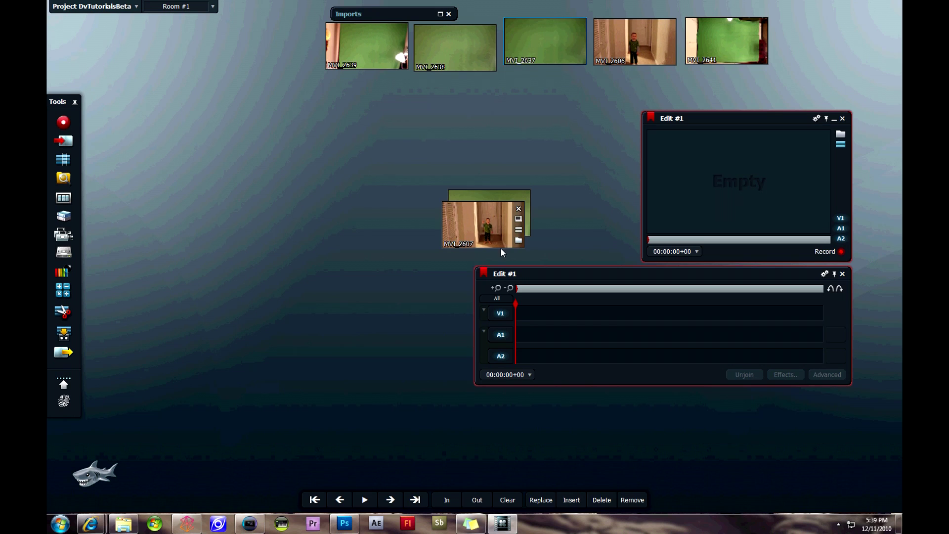
left_click_drag(488, 237, 285, 57)
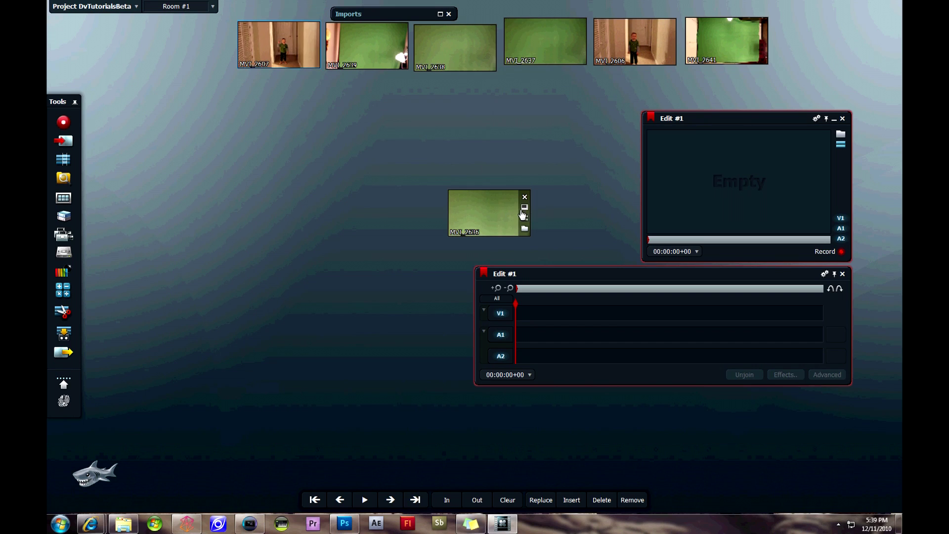
left_click_drag(500, 222, 824, 44)
Step: Load MVI_2607 into Edit #1, cut at 00:00:04+02, delete the rest, and turn off A2
left_click_drag(262, 42, 676, 173)
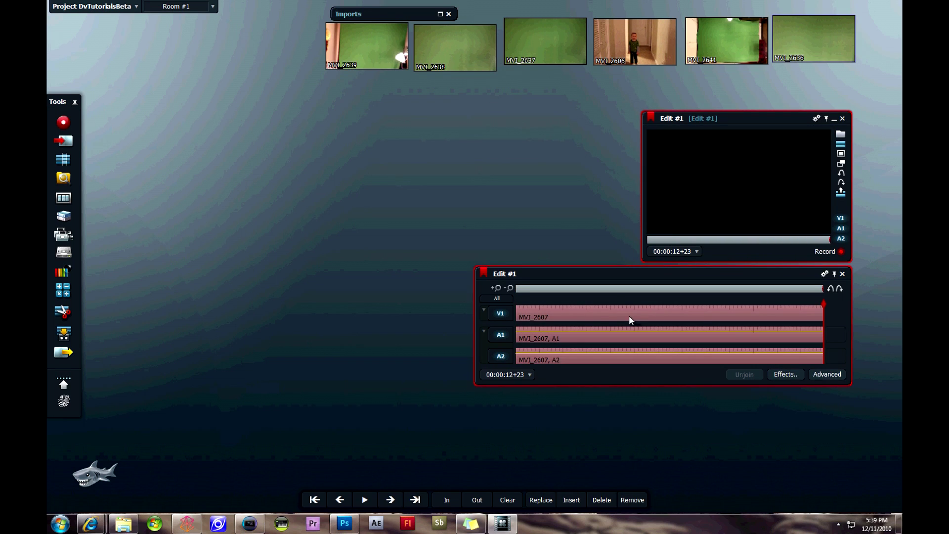
left_click(613, 289)
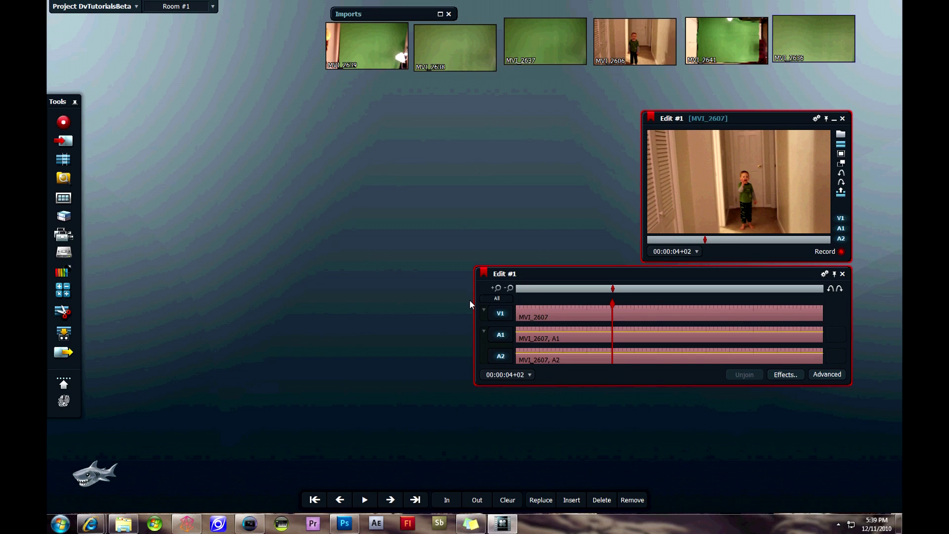
left_click_drag(473, 301, 131, 317)
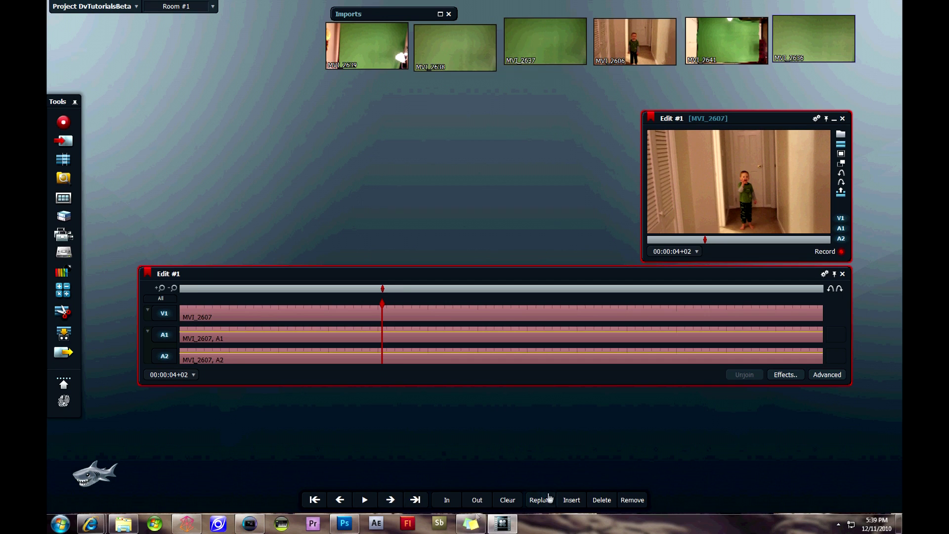
left_click(602, 501)
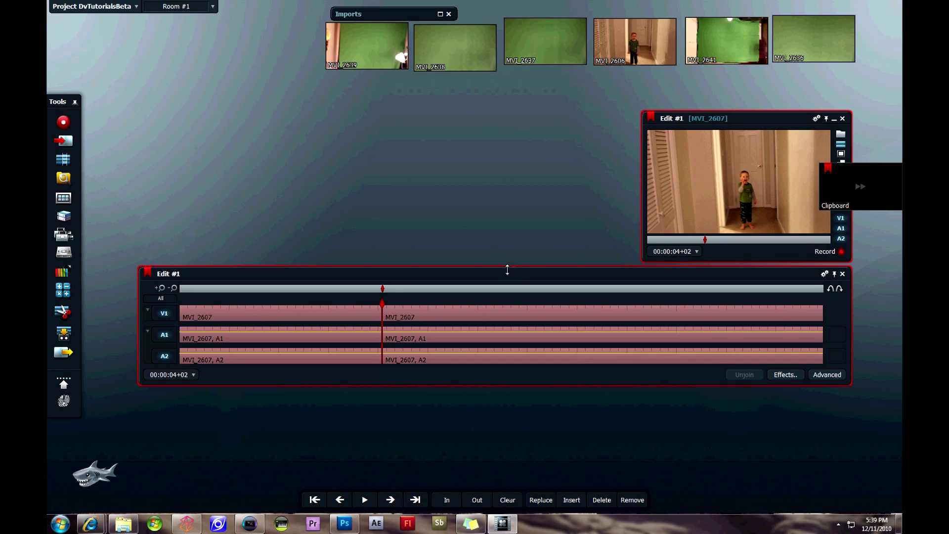
left_click(485, 319)
left_click(631, 502)
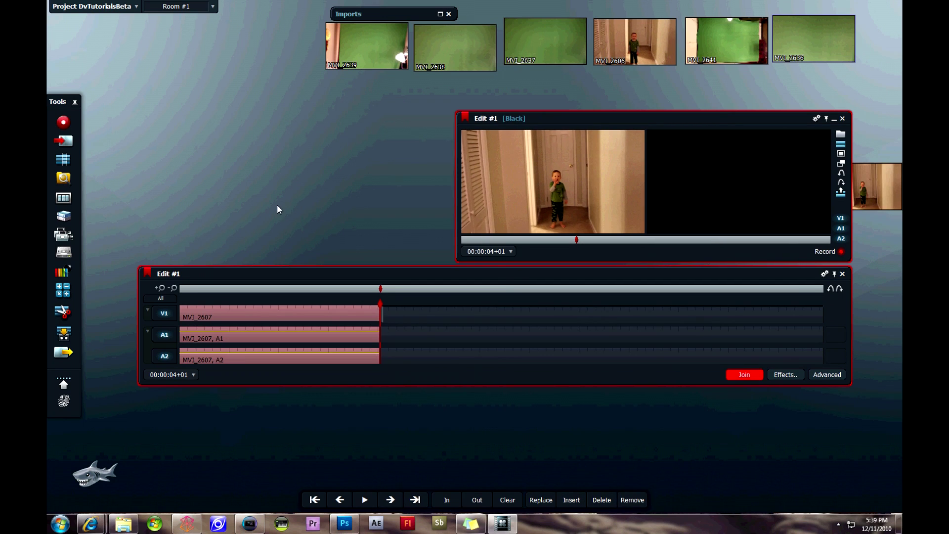
left_click(164, 356)
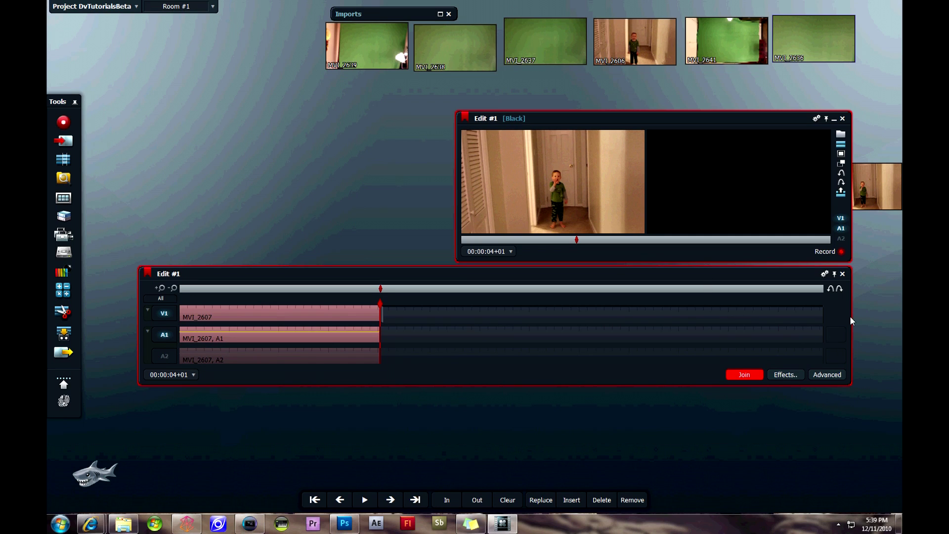
Step: Delete the A2 track from Edit #1 with Delete tracks, leaving only V1 and A1
right_click(737, 324)
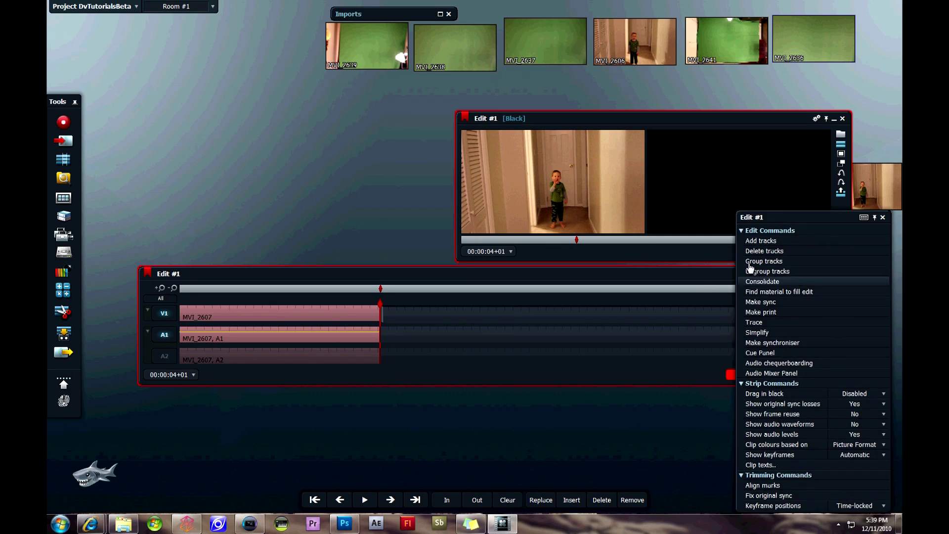
left_click(760, 251)
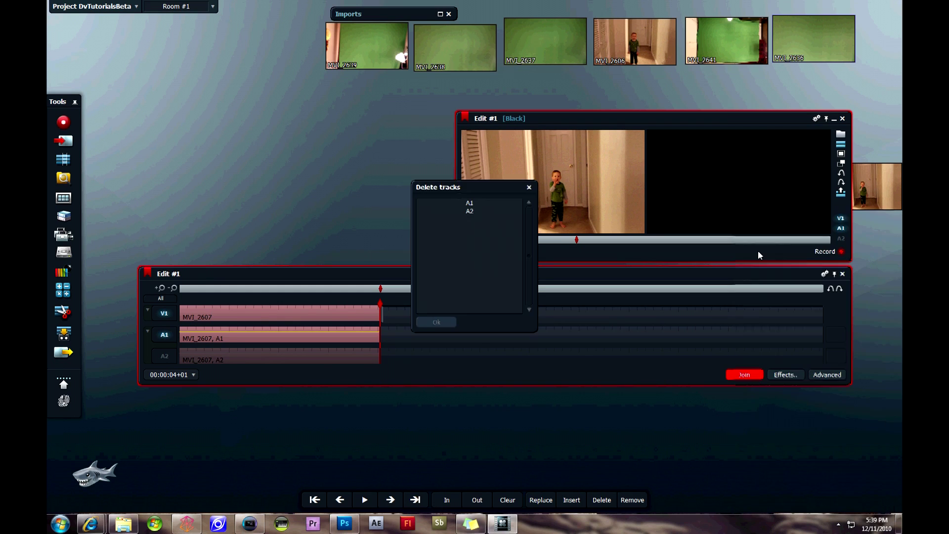
left_click(493, 212)
left_click(436, 322)
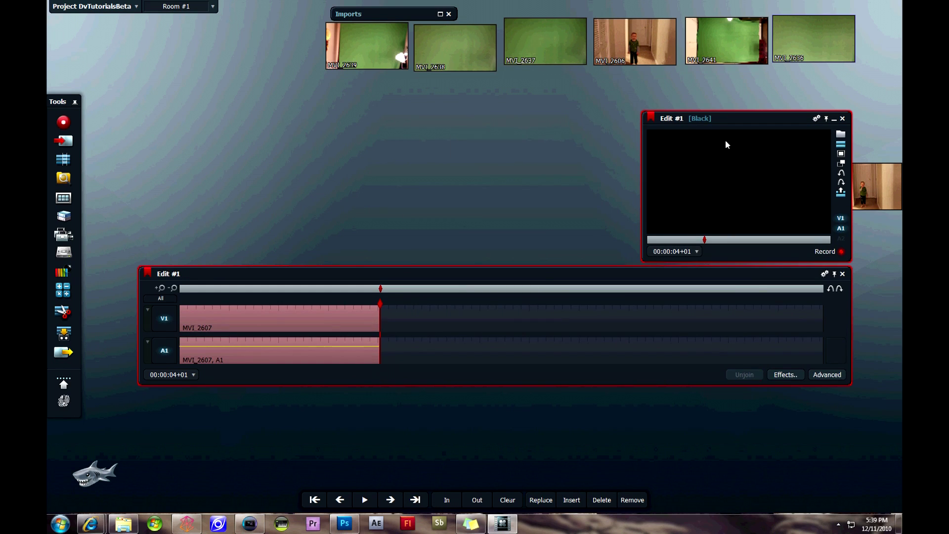
left_click(215, 291)
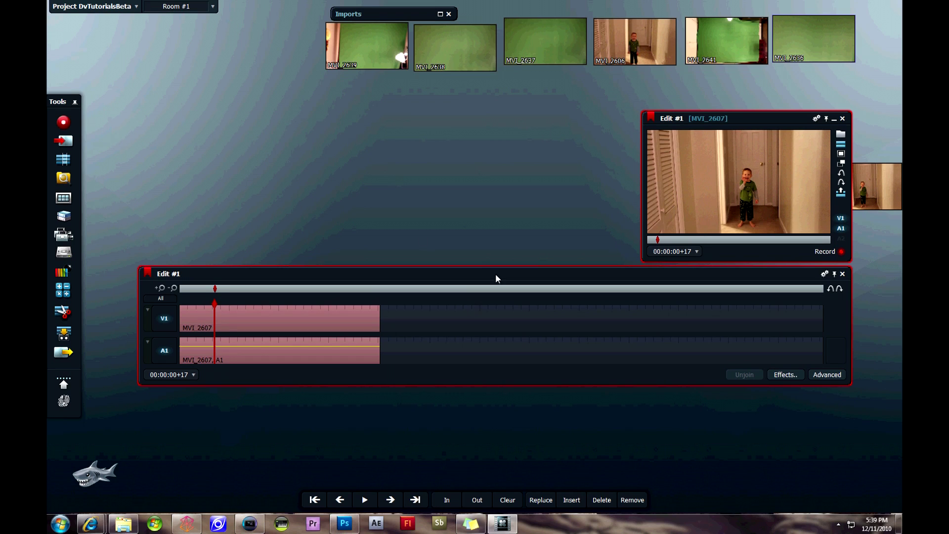
left_click(372, 42)
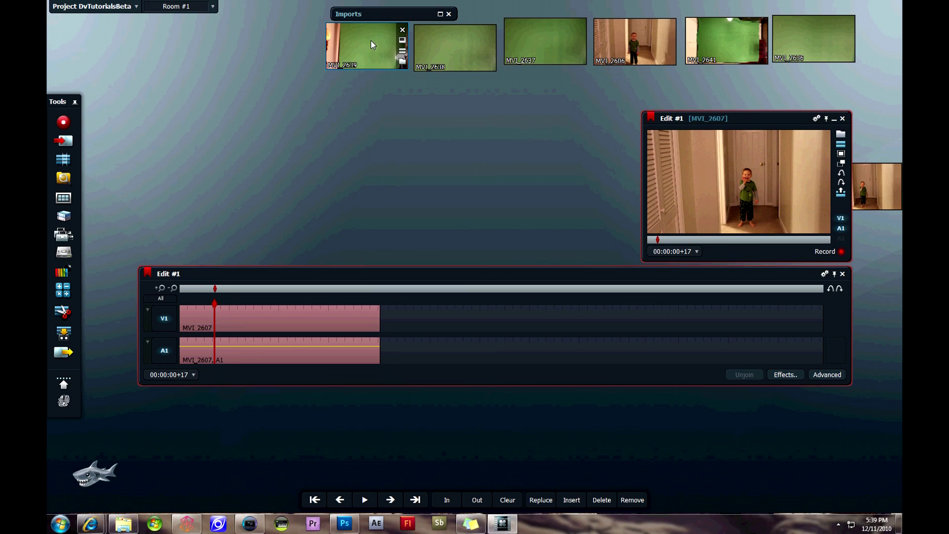
Step: Append MVI_2639 right after MVI_2607 on the Edit #1 timeline
left_click(382, 289)
left_click_drag(382, 289, 379, 289)
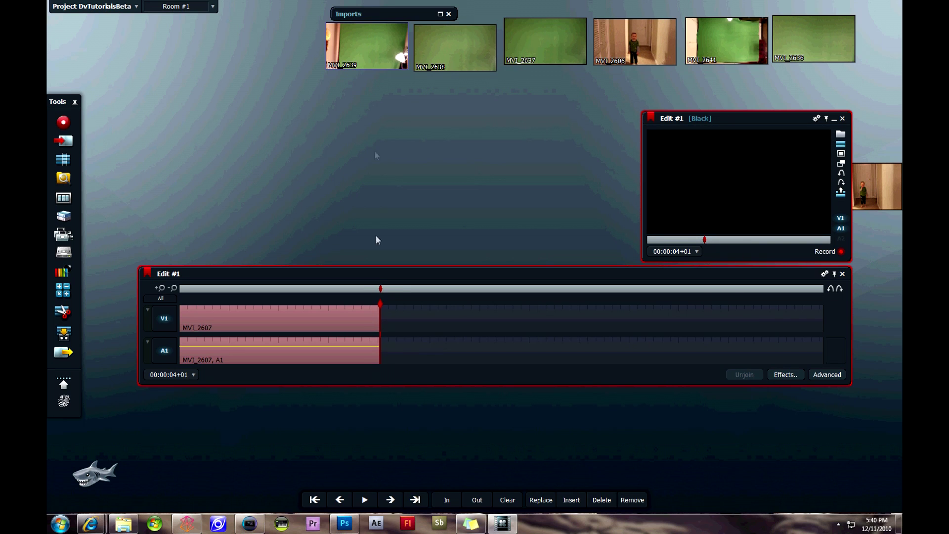
left_click_drag(383, 46, 758, 188)
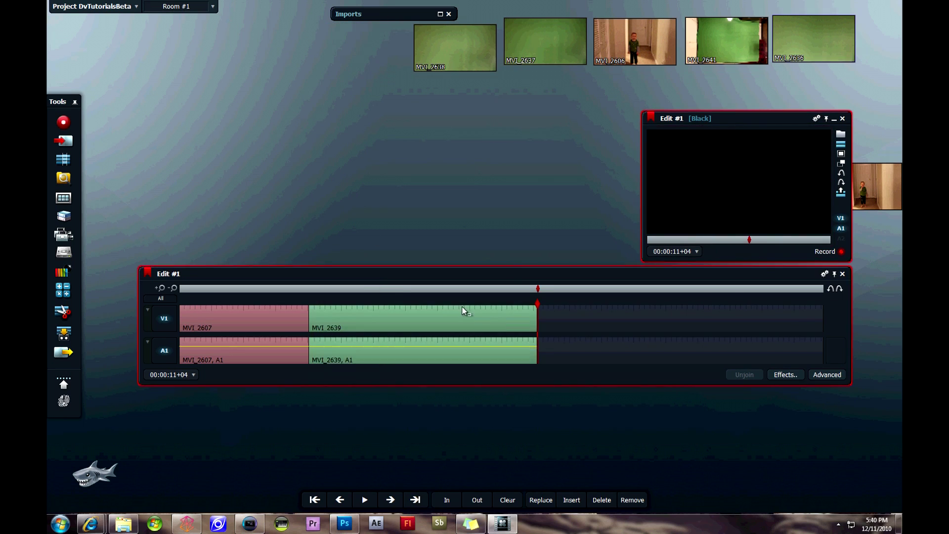
Step: Trim the edit to end at 00:00:06+14 and file the clipboard material into the Imports bin
left_click(443, 289)
left_click(391, 291)
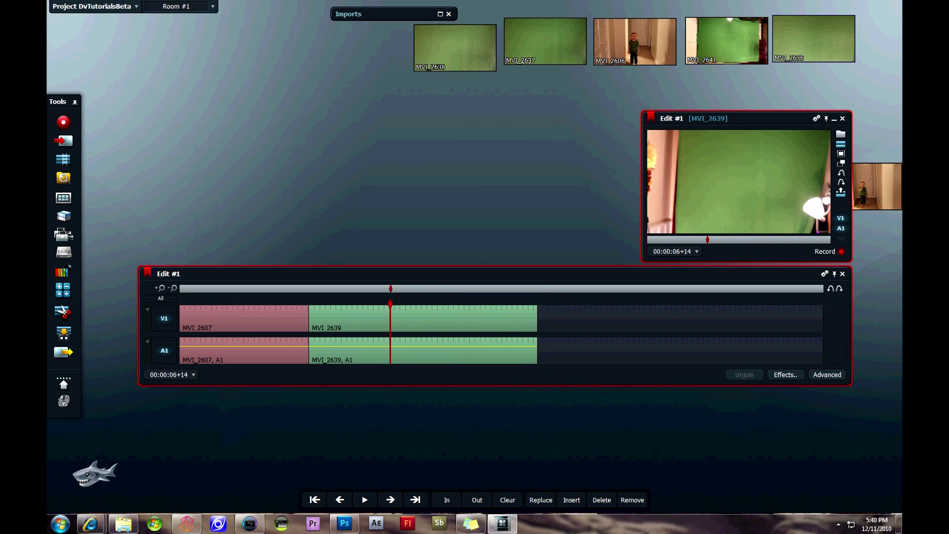
left_click(632, 502)
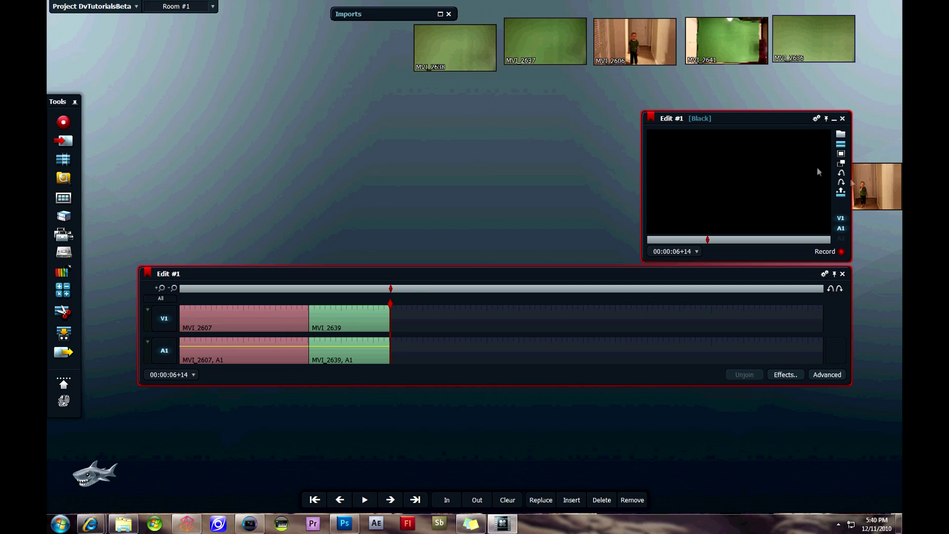
left_click_drag(817, 167, 386, 43)
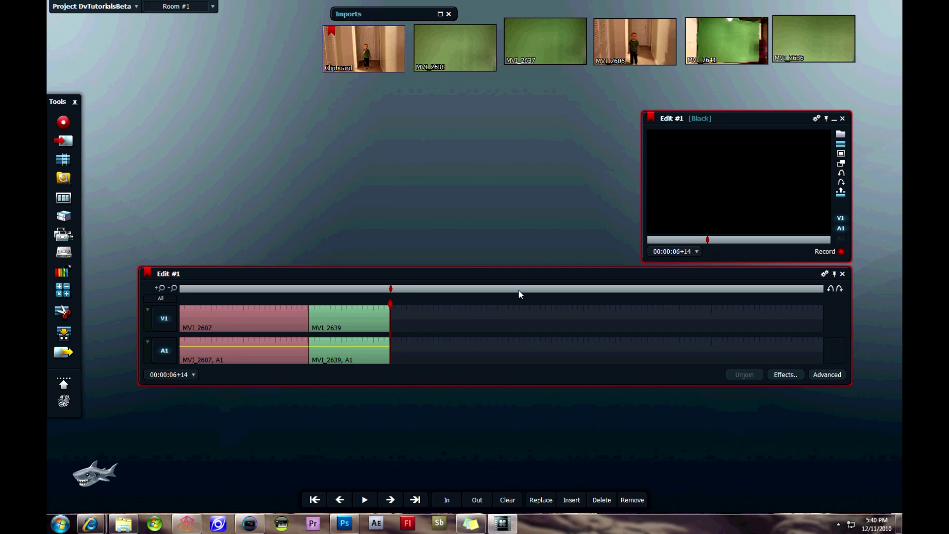
left_click_drag(773, 124, 272, 105)
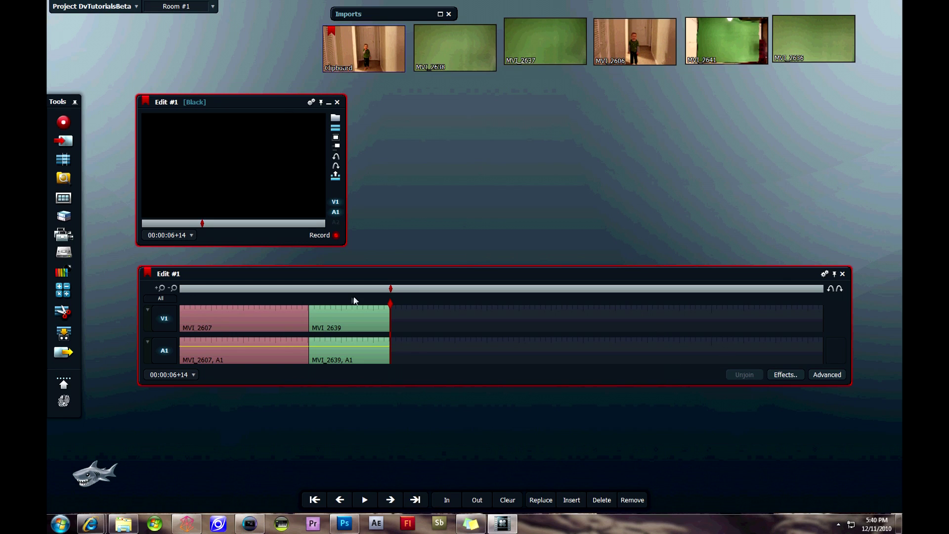
Step: Add a Video : Mixes Dissolve starting 'from here' at 00:00:03+16, at the MVI_2607–MVI_2639 cut
left_click(297, 292)
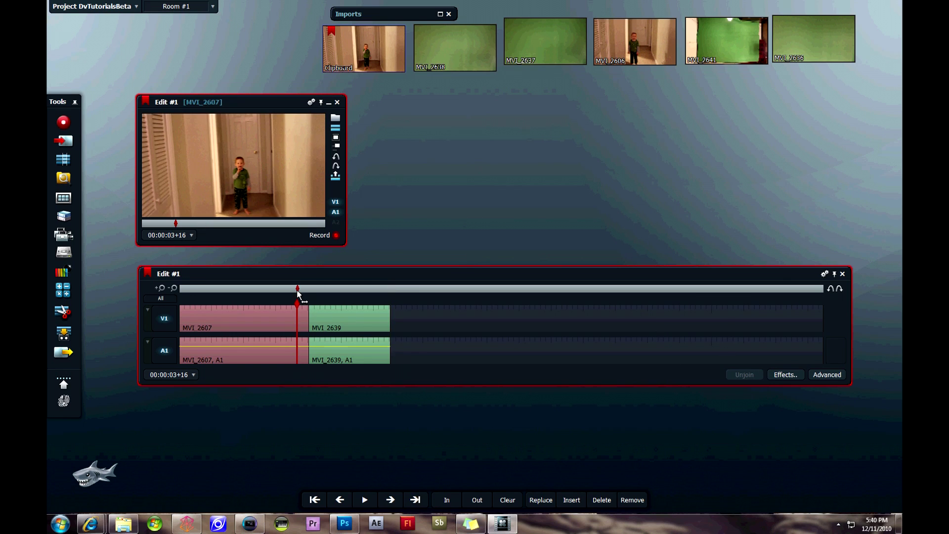
left_click(801, 379)
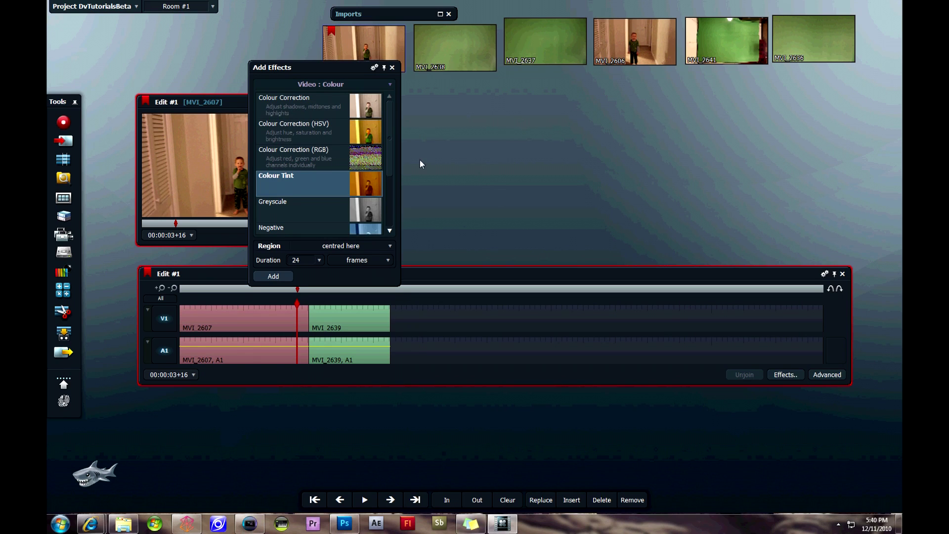
left_click(360, 88)
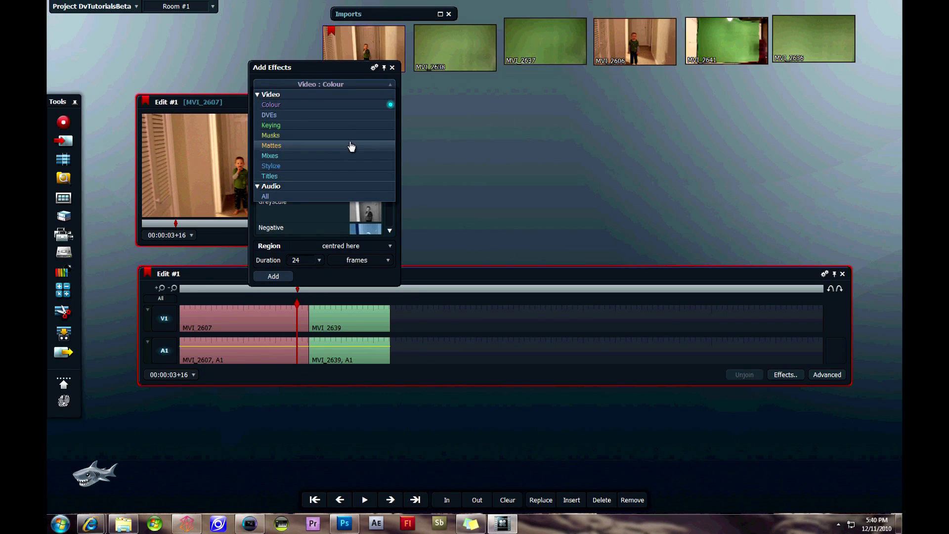
left_click(346, 156)
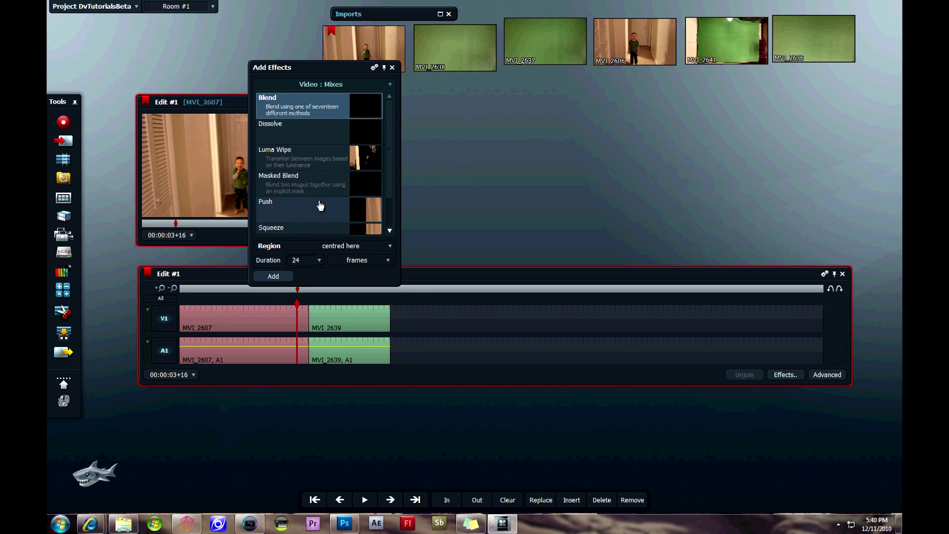
mouse_move(392, 141)
left_mouse_down()
mouse_move(389, 197)
mouse_move(388, 149)
left_mouse_up()
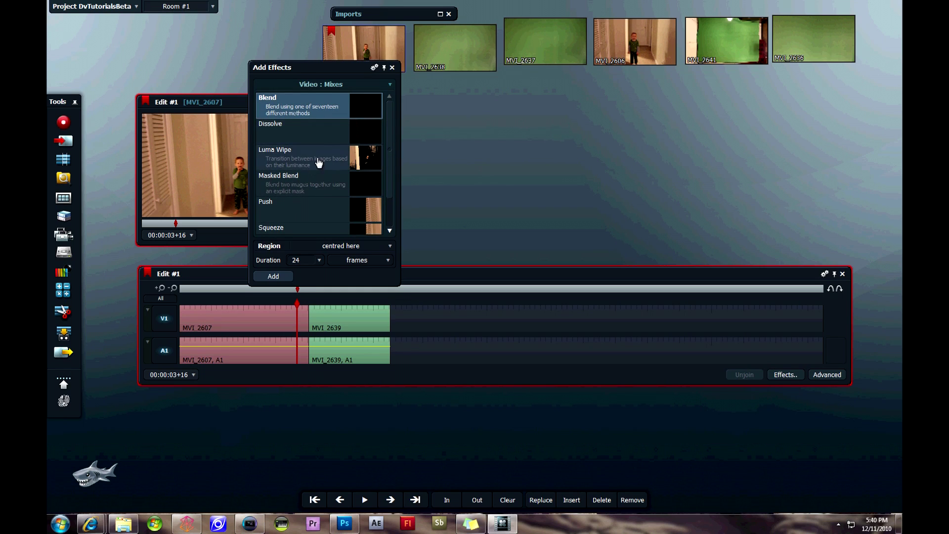
left_click(319, 136)
left_click(330, 246)
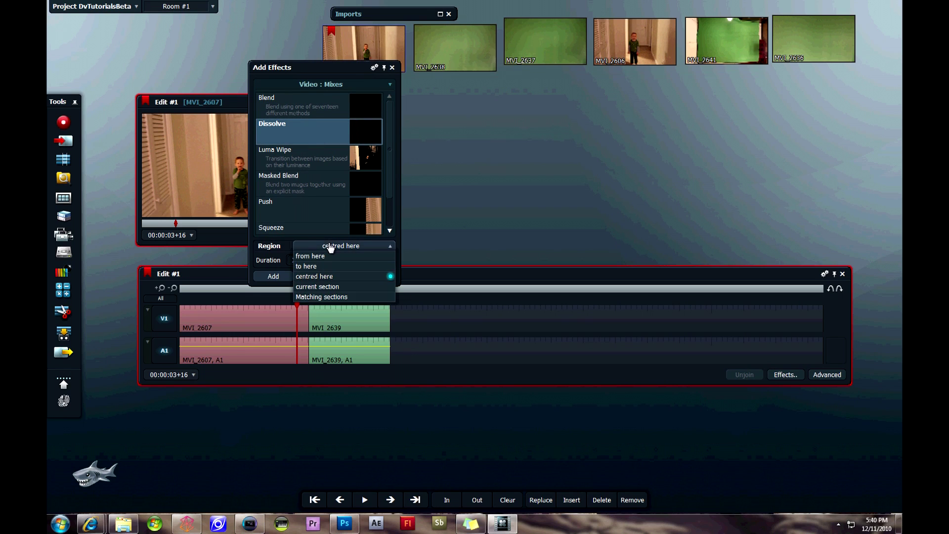
left_click(327, 256)
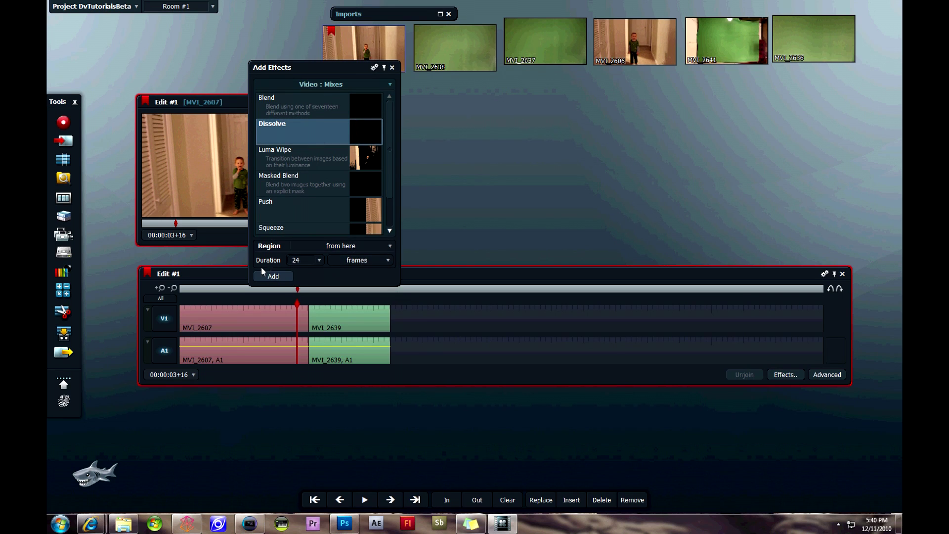
left_click(316, 261)
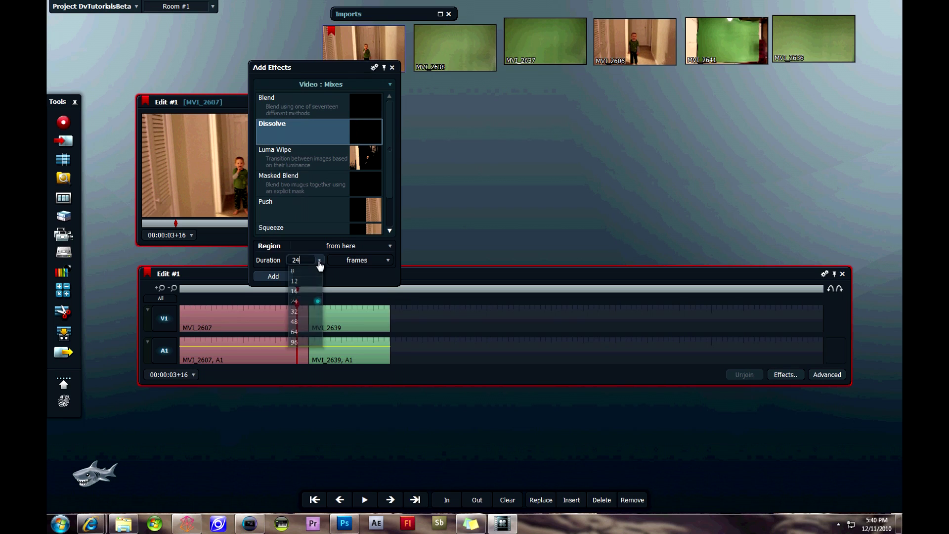
left_click(306, 312)
left_click(273, 276)
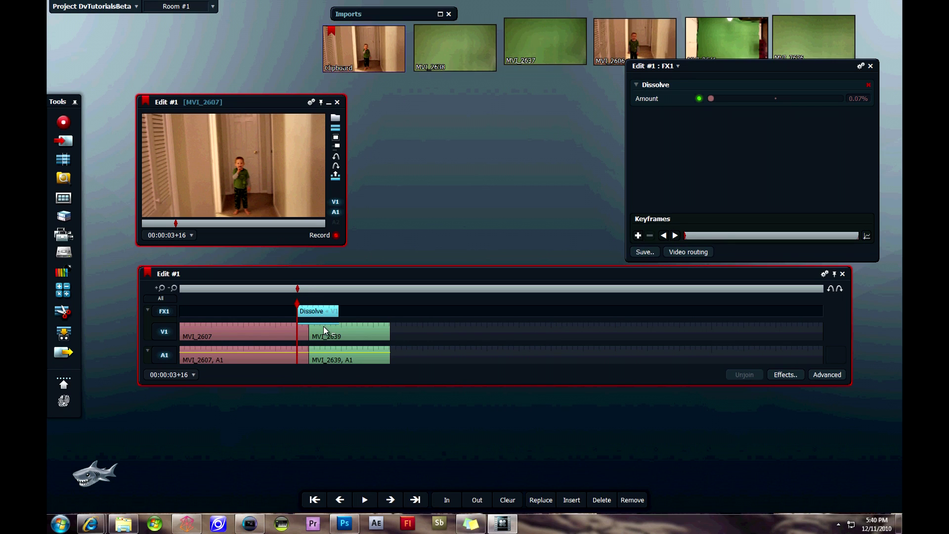
Step: Select the cut and Dissolve edit points and toggle Join/Unjoin on each
left_click(322, 332)
left_click(744, 375)
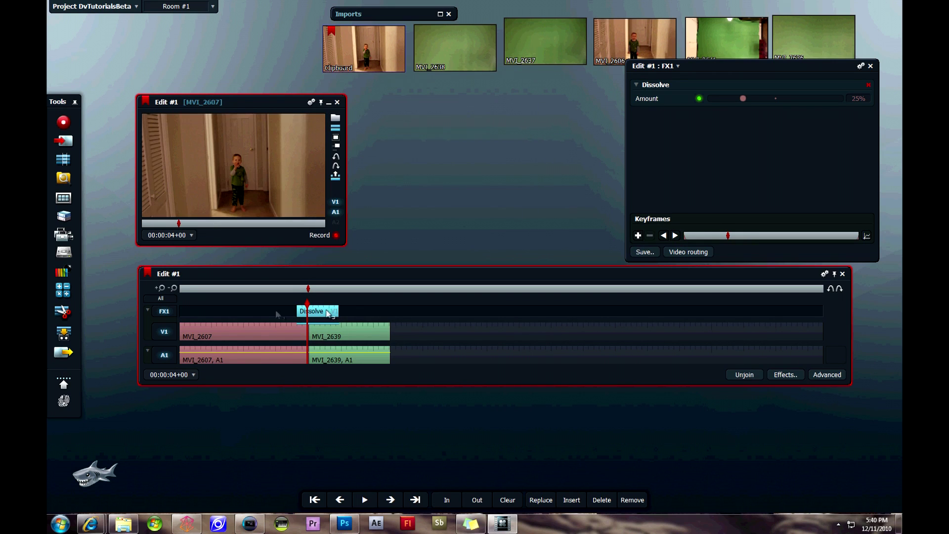
left_click(288, 320)
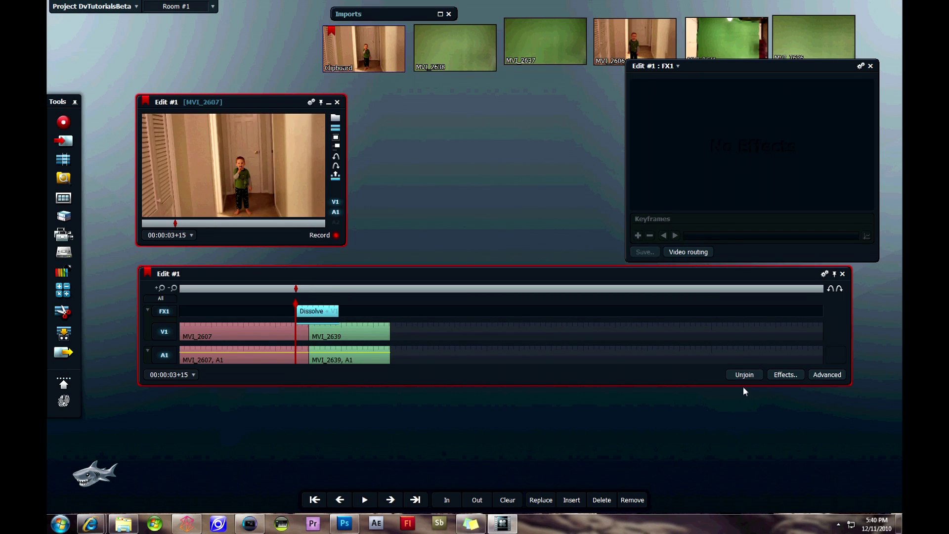
left_click(307, 313)
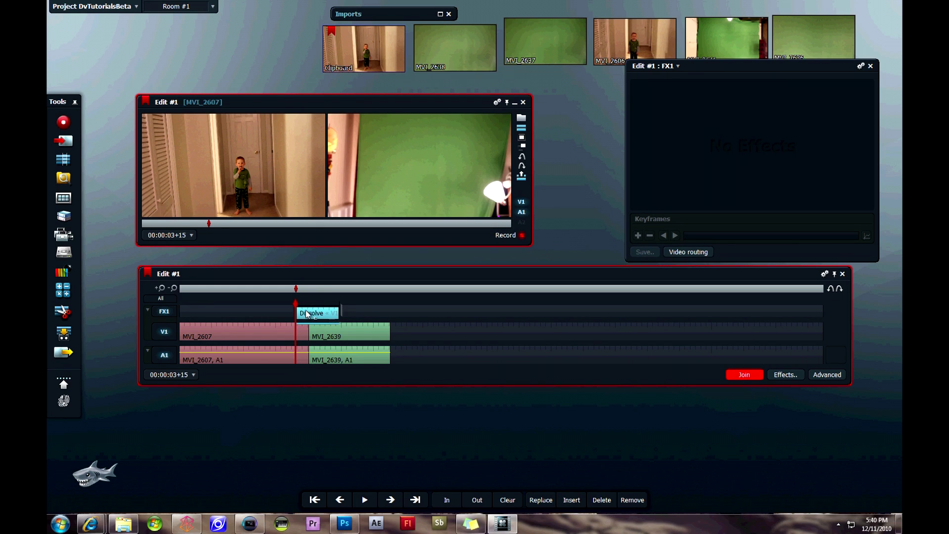
left_click(739, 377)
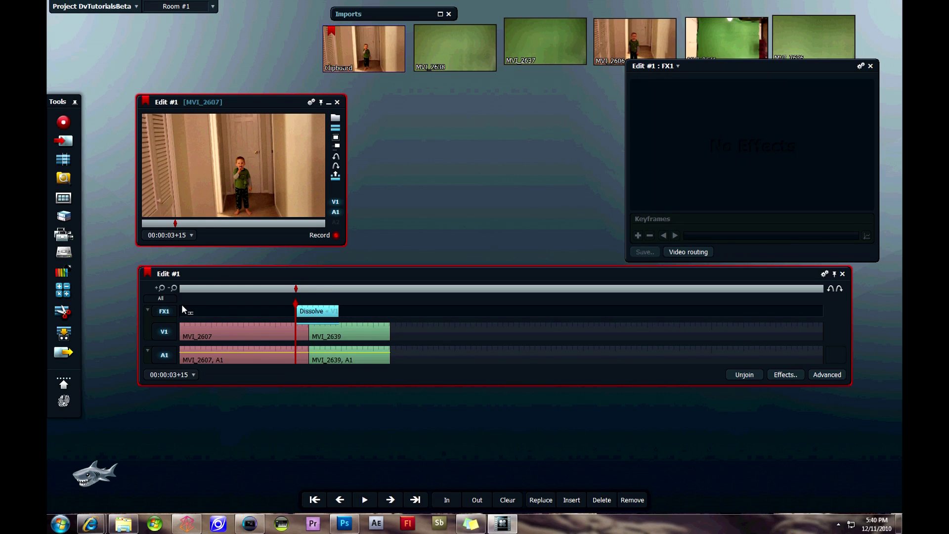
left_click(182, 304)
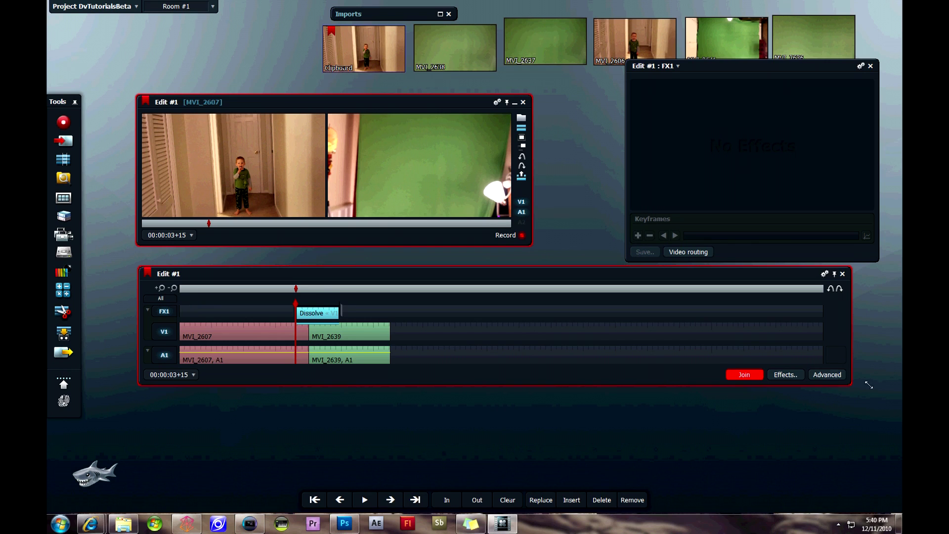
left_click(739, 376)
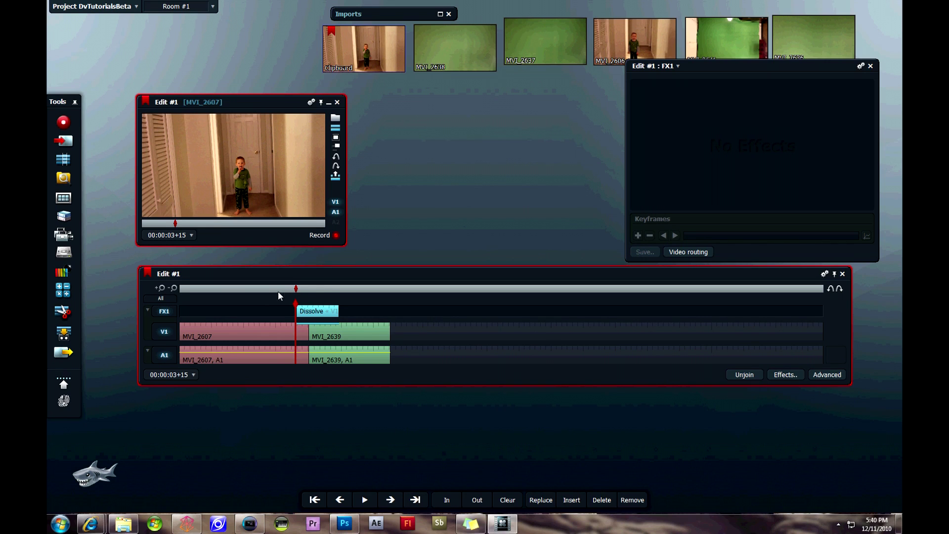
Step: Play the edit from near the start to preview the Dissolve, then return to 00:00:00+00
left_click(203, 296)
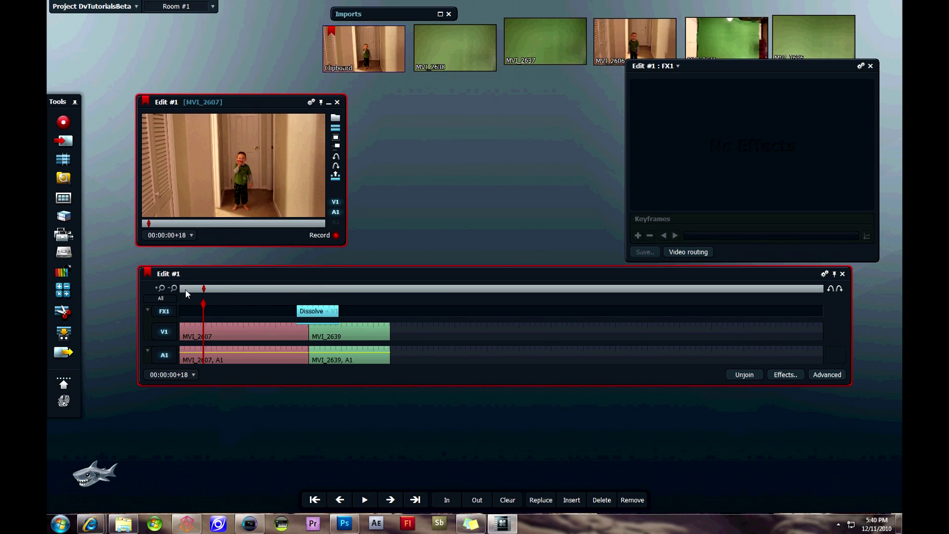
left_click(186, 290)
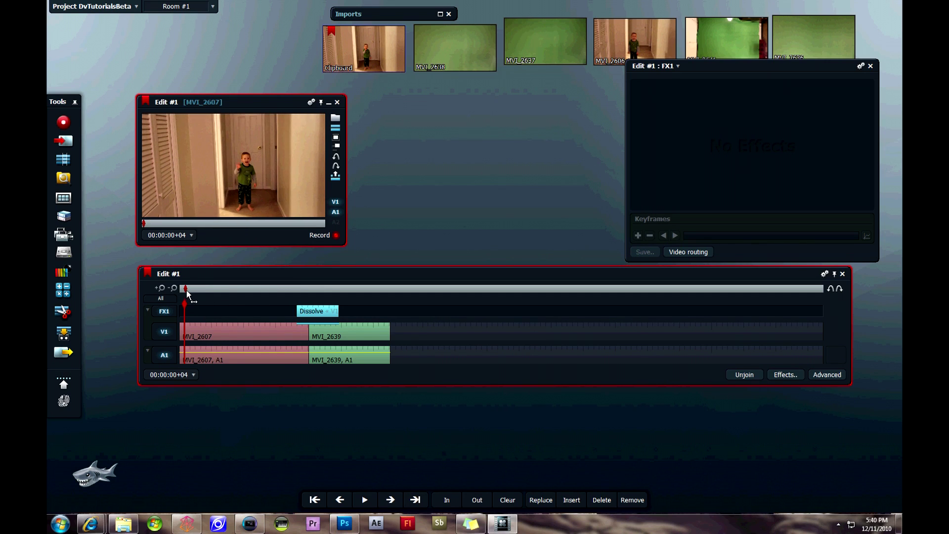
left_click(365, 502)
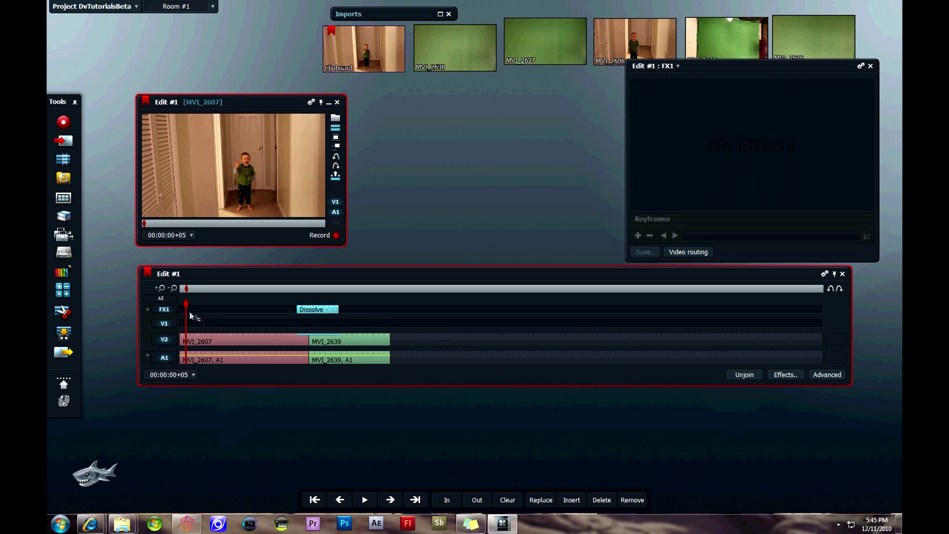
left_click_drag(187, 304, 179, 304)
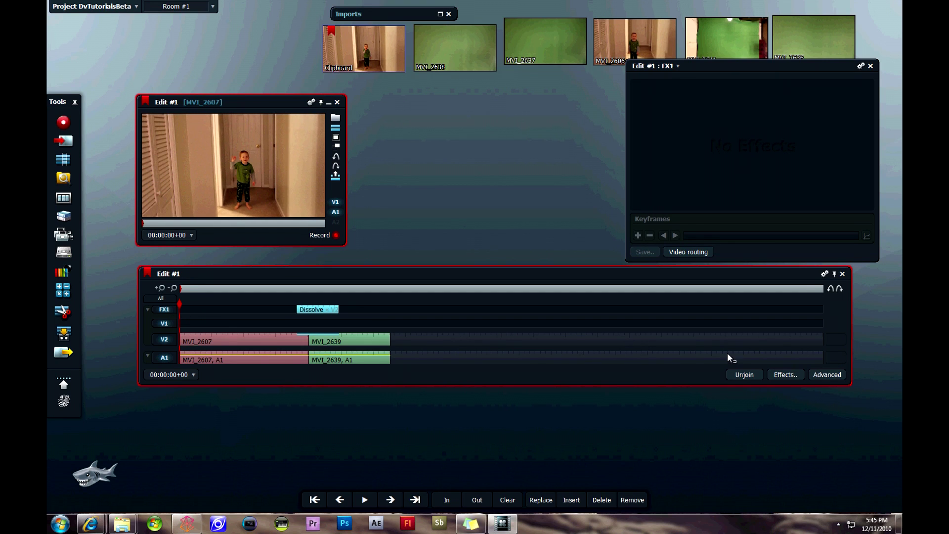
Step: Choose the plain Colour Correction effect from the Video : Colour category
left_click(786, 374)
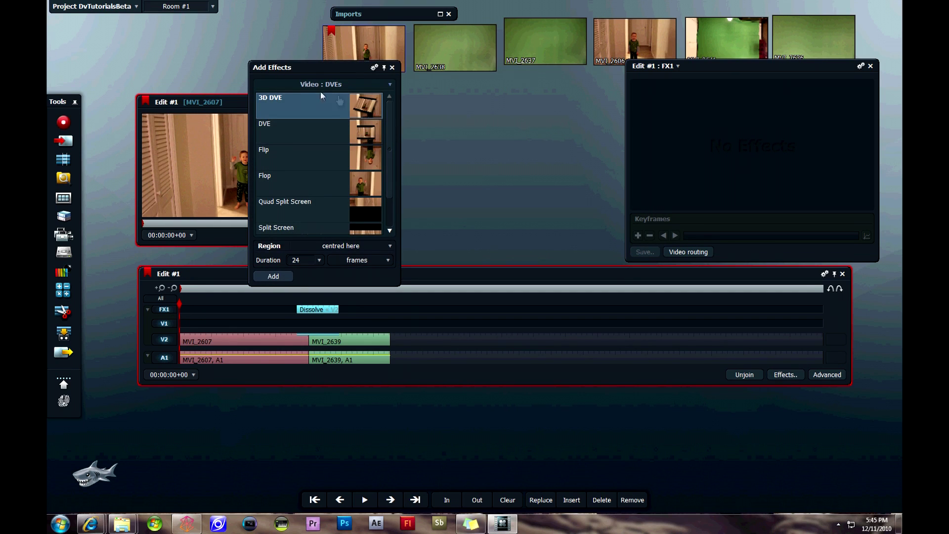
left_click(341, 84)
left_click(327, 111)
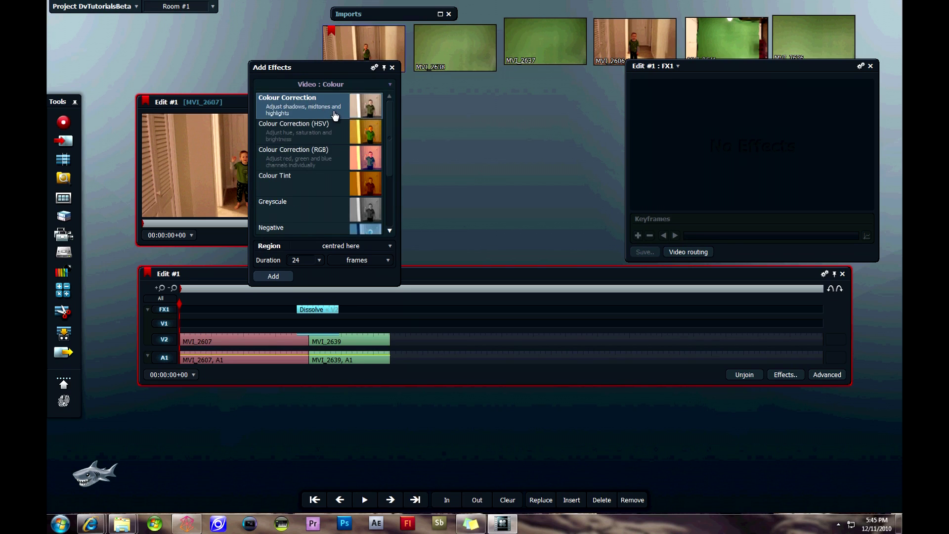
left_click(303, 134)
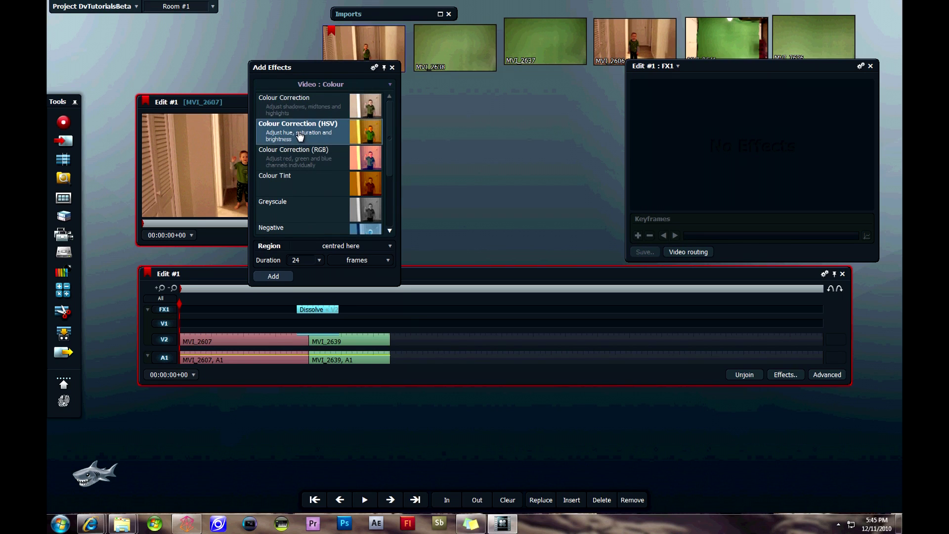
left_click(284, 113)
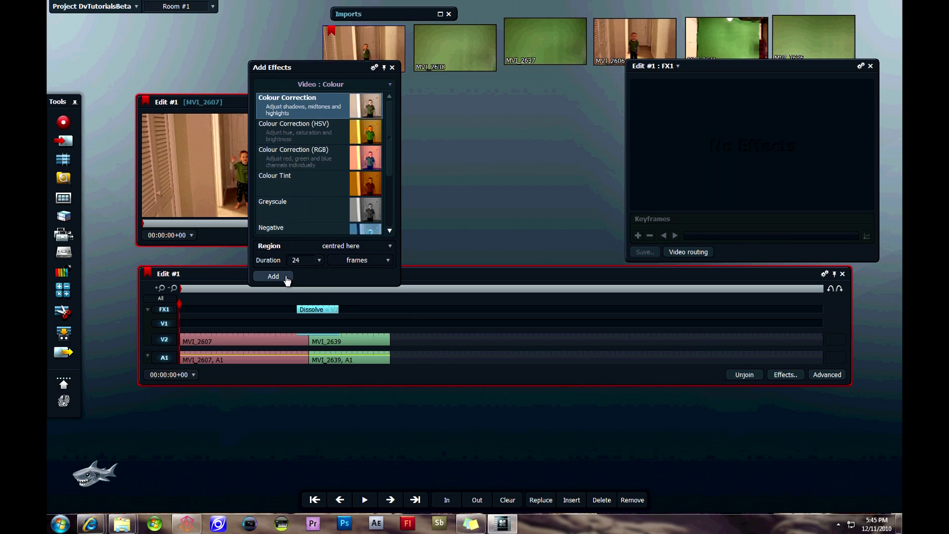
Step: Set the effect duration to 96 frames and region to current section, then add it
left_click(319, 260)
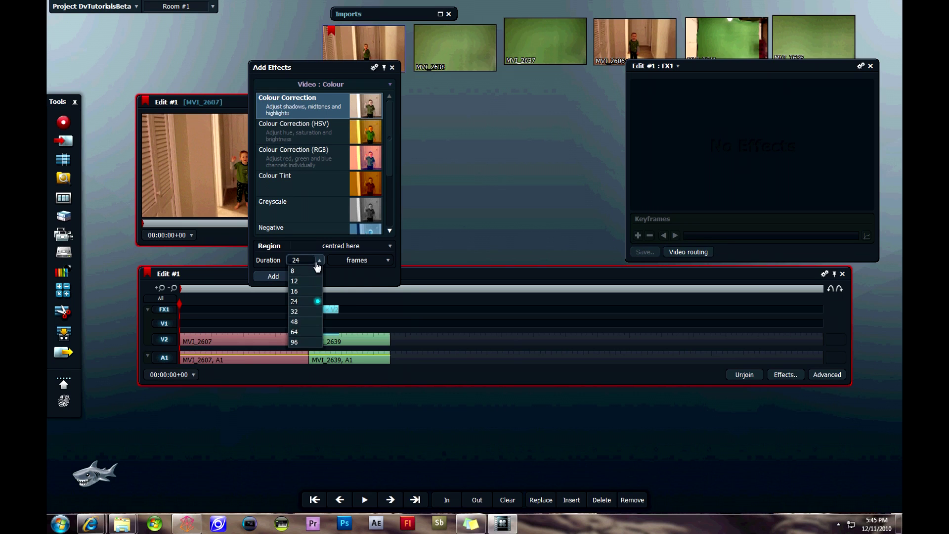
left_click(308, 342)
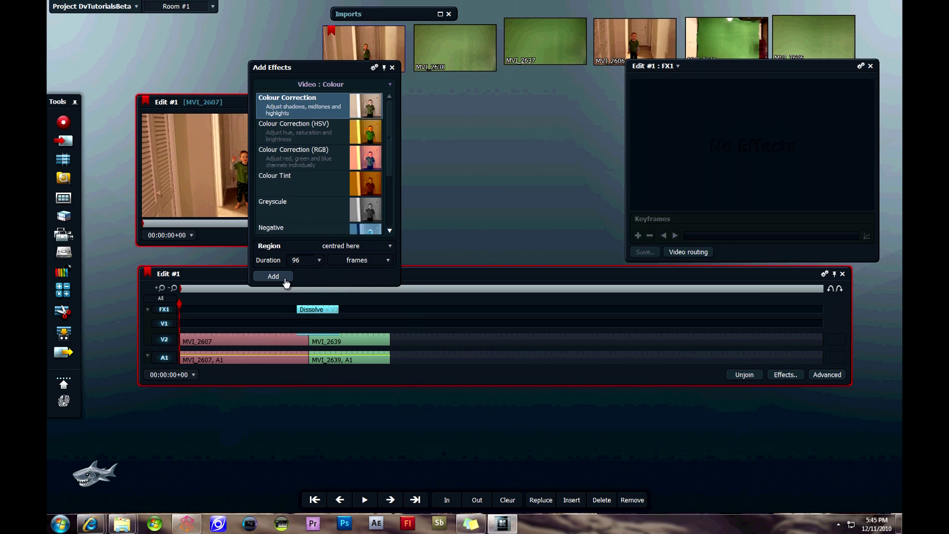
left_click(338, 246)
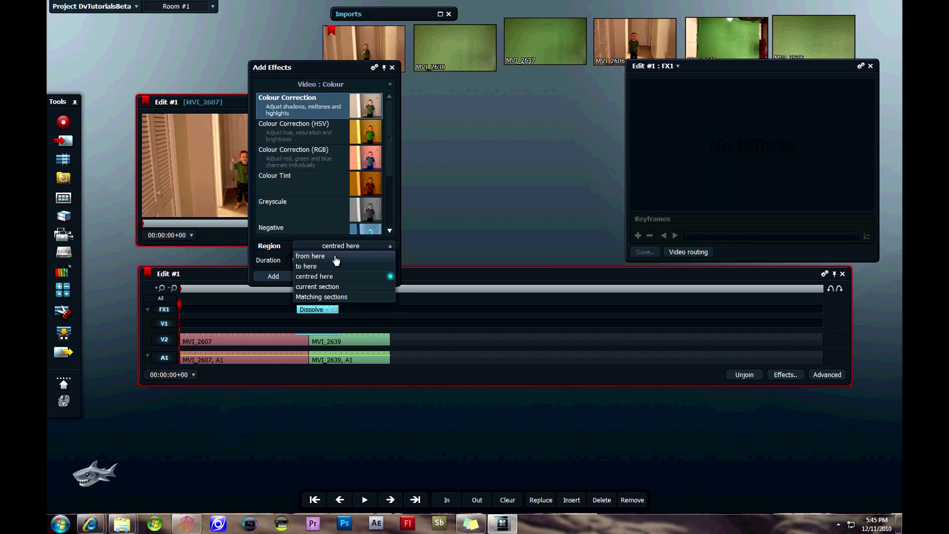
left_click(336, 256)
left_click(339, 247)
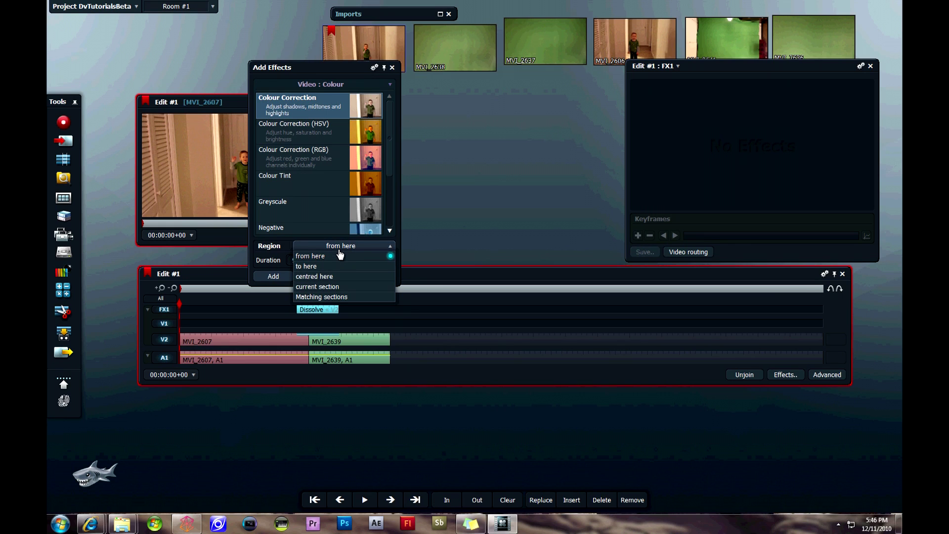
left_click(334, 288)
left_click(273, 277)
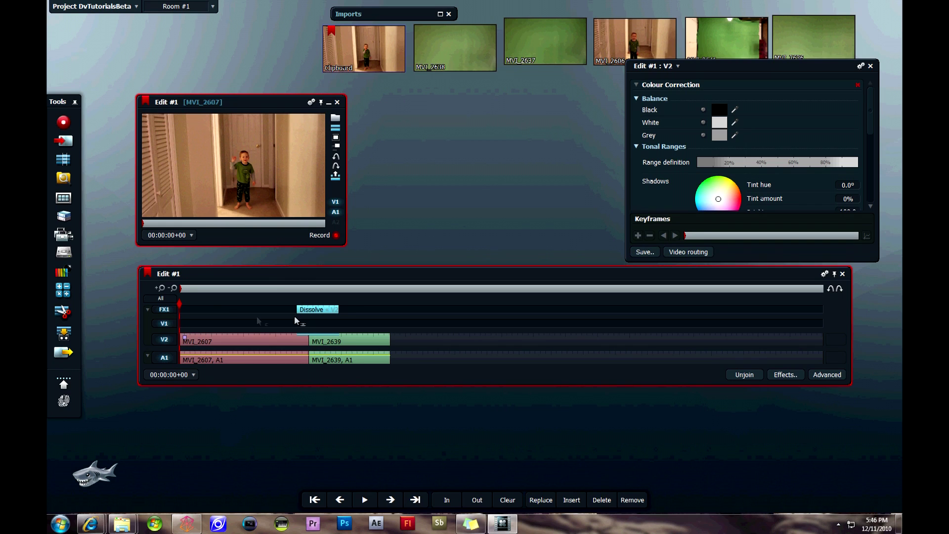
Step: At frame 5, lift the black balance to a dark grey of about 6.10% value
left_click(193, 291)
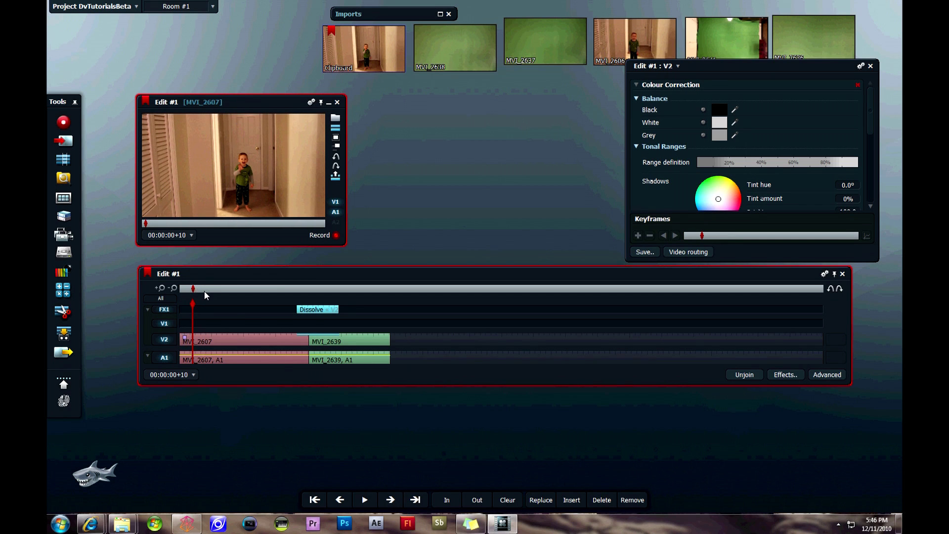
left_click_drag(205, 292, 187, 291)
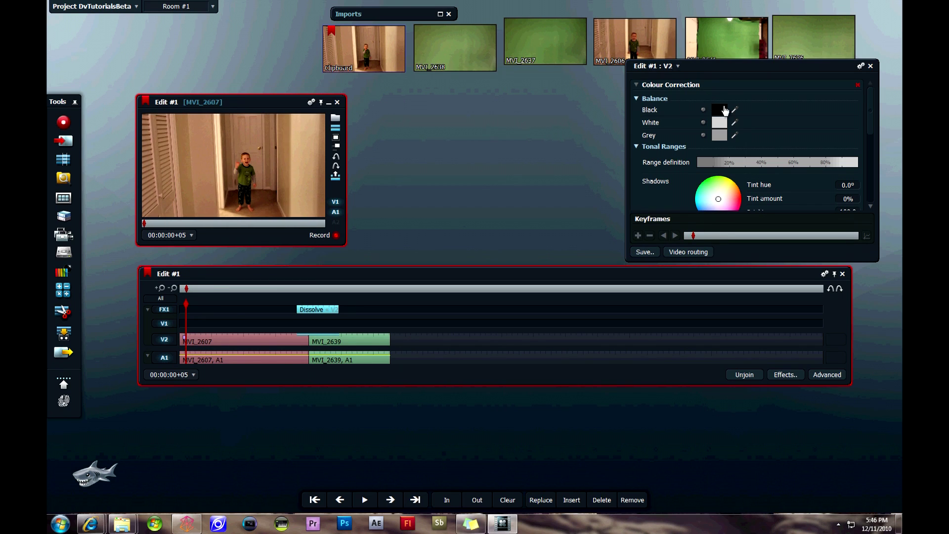
left_click(720, 110)
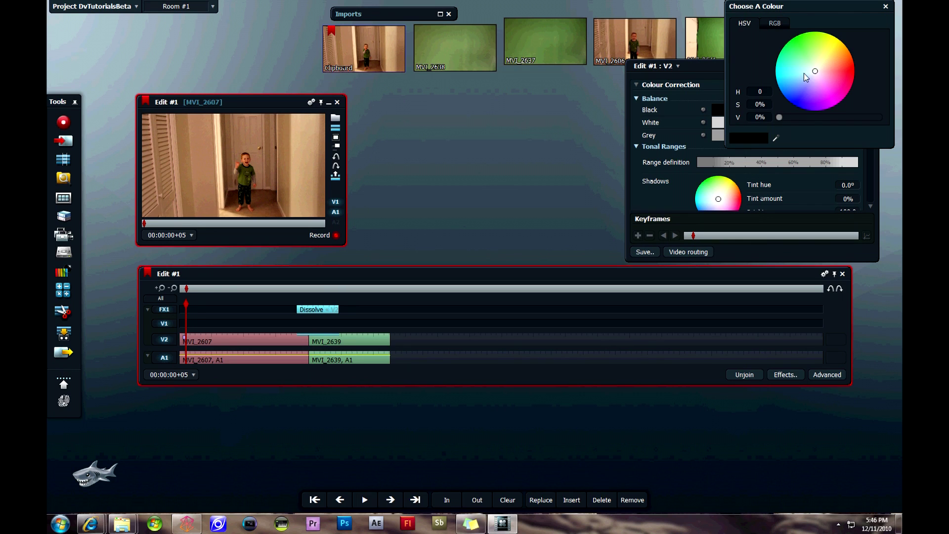
mouse_move(780, 114)
left_mouse_down()
mouse_move(835, 115)
mouse_move(776, 115)
mouse_move(794, 115)
mouse_move(784, 114)
left_mouse_up()
left_click(886, 4)
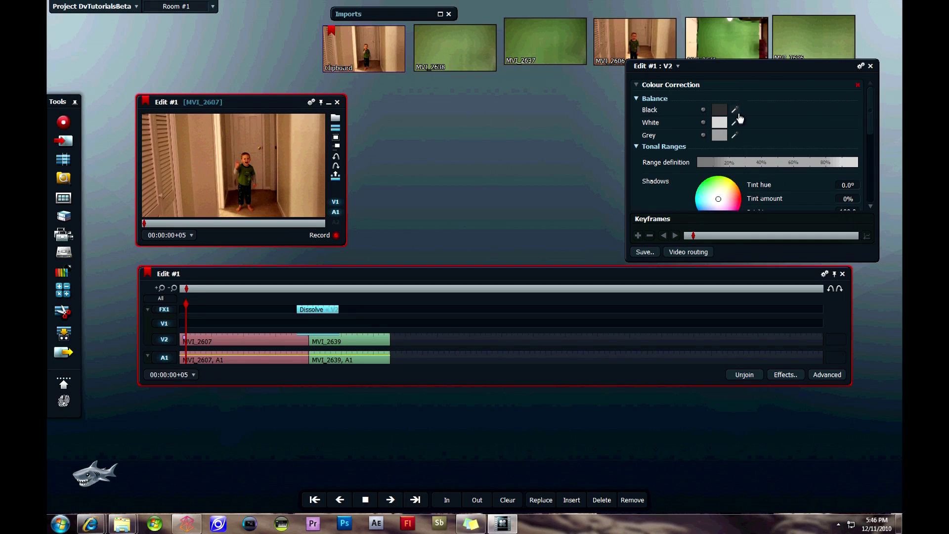
Step: Lower the white balance slightly to about 95.40% value, then move to frame 13
left_click(723, 122)
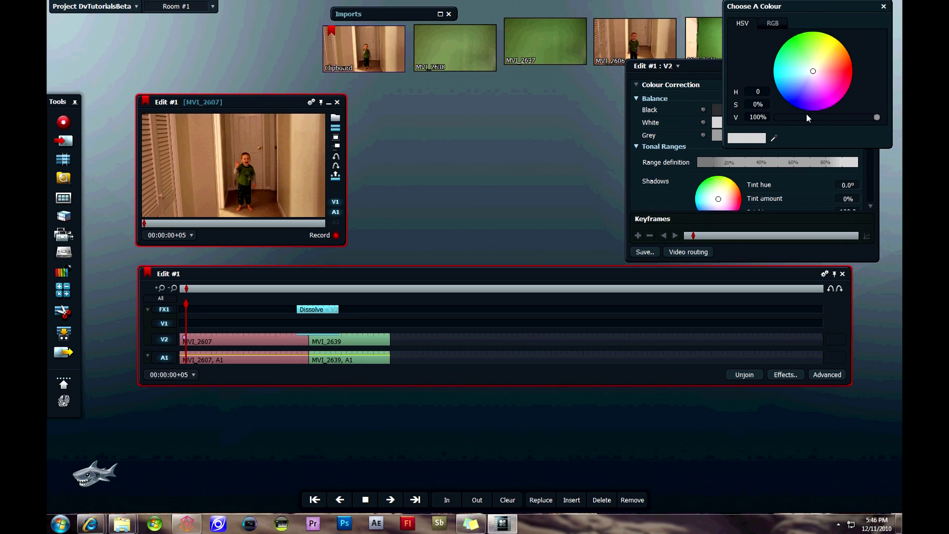
mouse_move(876, 116)
left_mouse_down()
mouse_move(829, 112)
mouse_move(871, 116)
left_mouse_up()
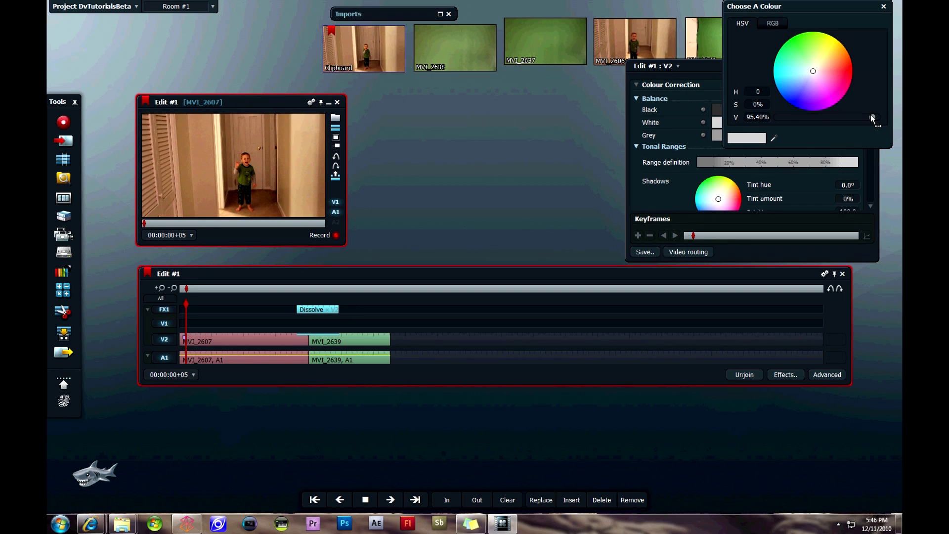
left_click(884, 6)
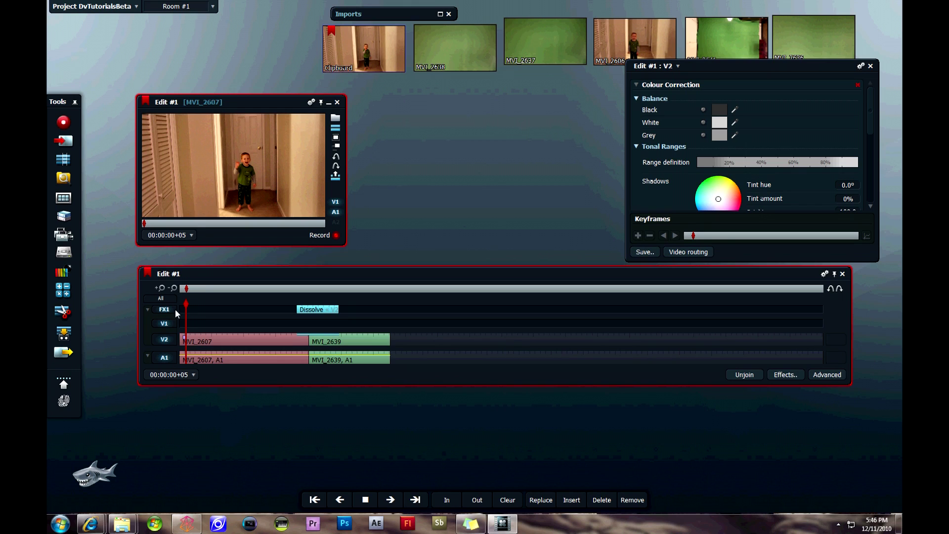
left_click(197, 292)
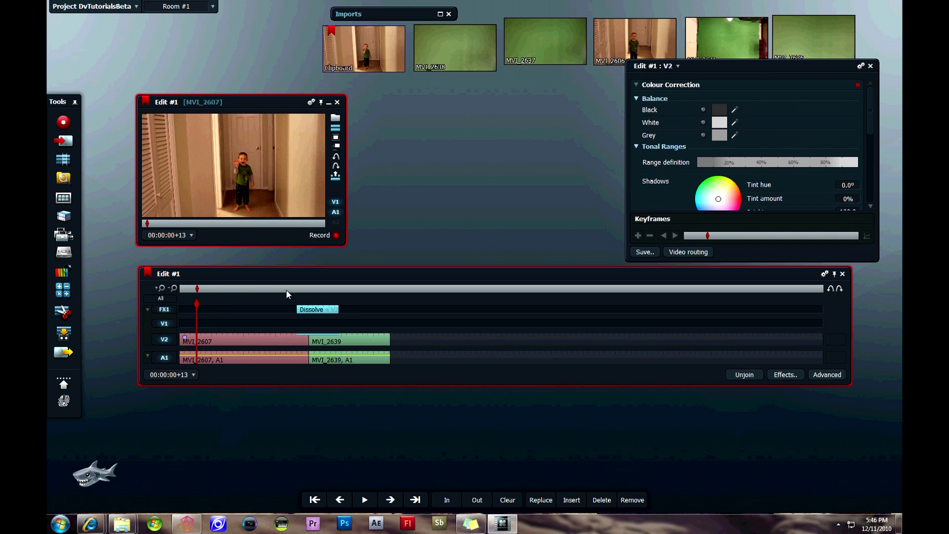
Step: Add Colour Correction (HSV) to MVI_2639 with hue 1.00, saturation 2.28 and value 0.89
mouse_move(356, 291)
left_mouse_down()
mouse_move(337, 289)
mouse_move(354, 290)
left_mouse_up()
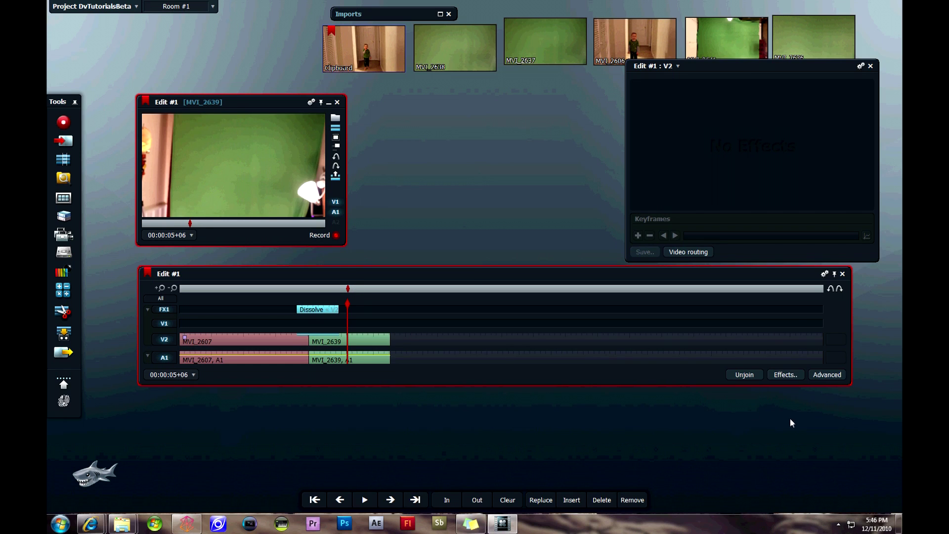
left_click(786, 374)
left_click(301, 132)
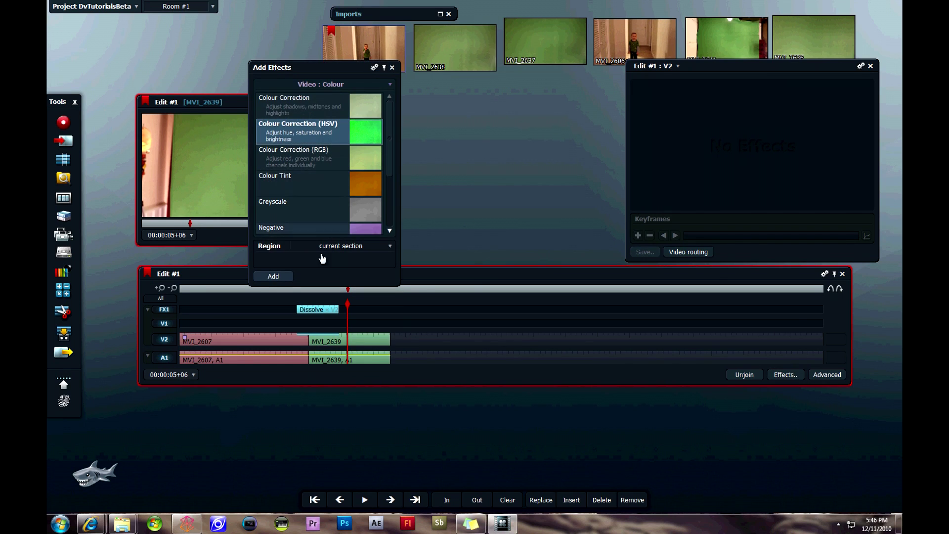
left_click(274, 276)
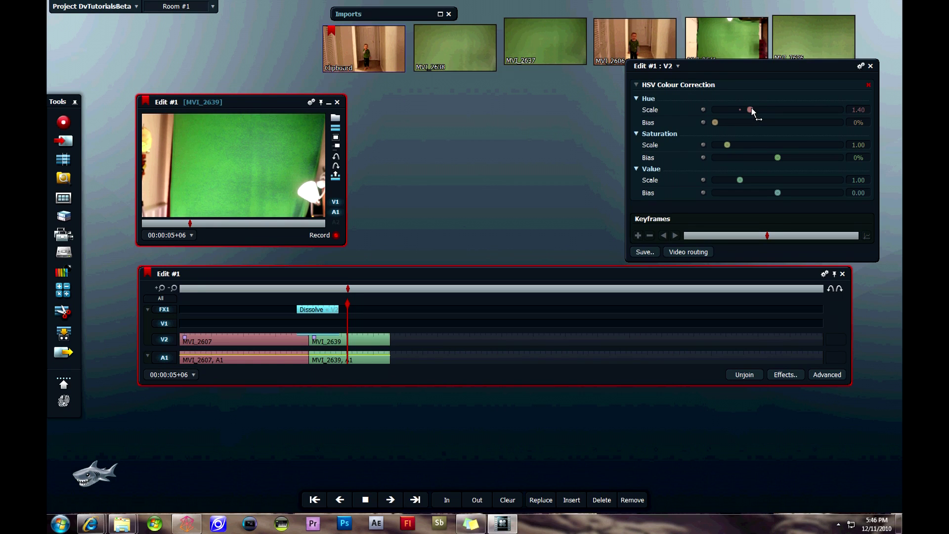
left_click_drag(752, 110, 742, 109)
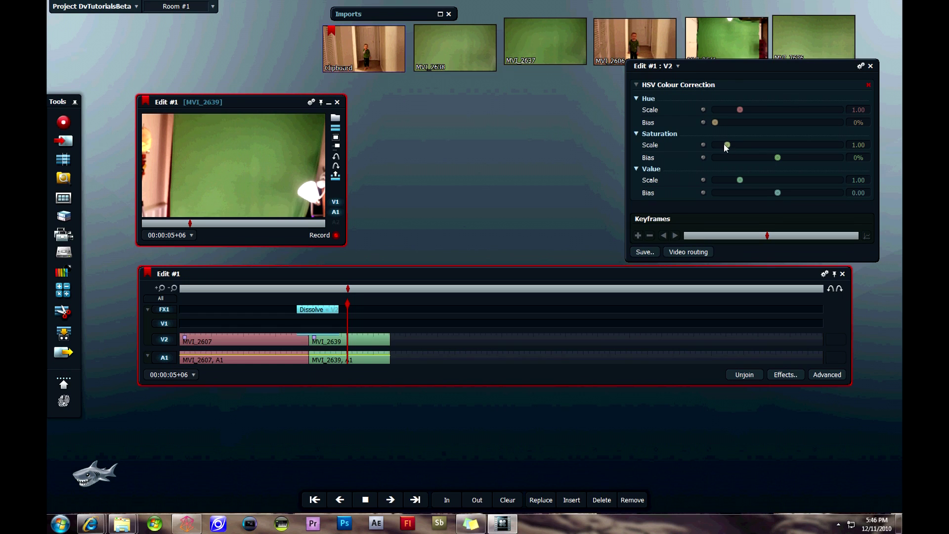
mouse_move(727, 145)
left_mouse_down()
mouse_move(766, 145)
mouse_move(744, 145)
left_mouse_up()
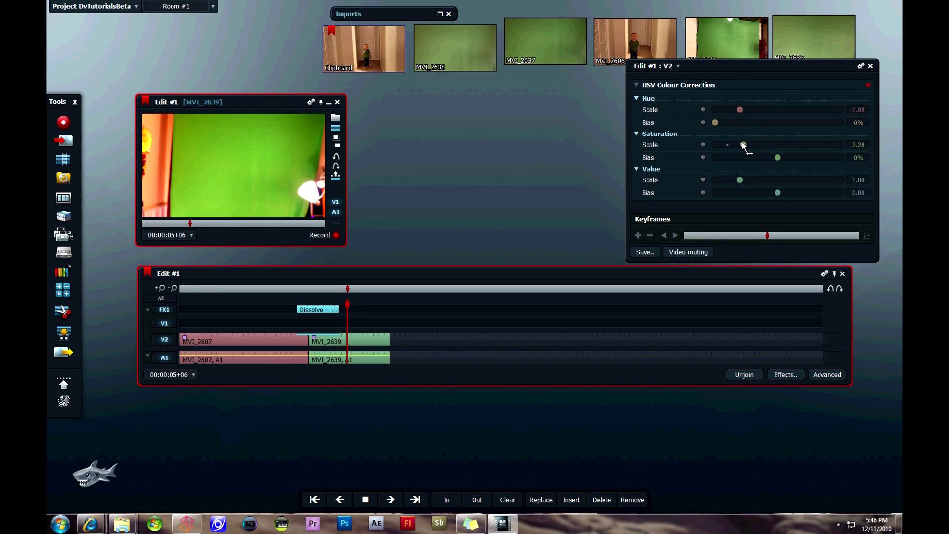
mouse_move(740, 181)
left_mouse_down()
mouse_move(752, 180)
mouse_move(724, 180)
mouse_move(736, 179)
left_mouse_up()
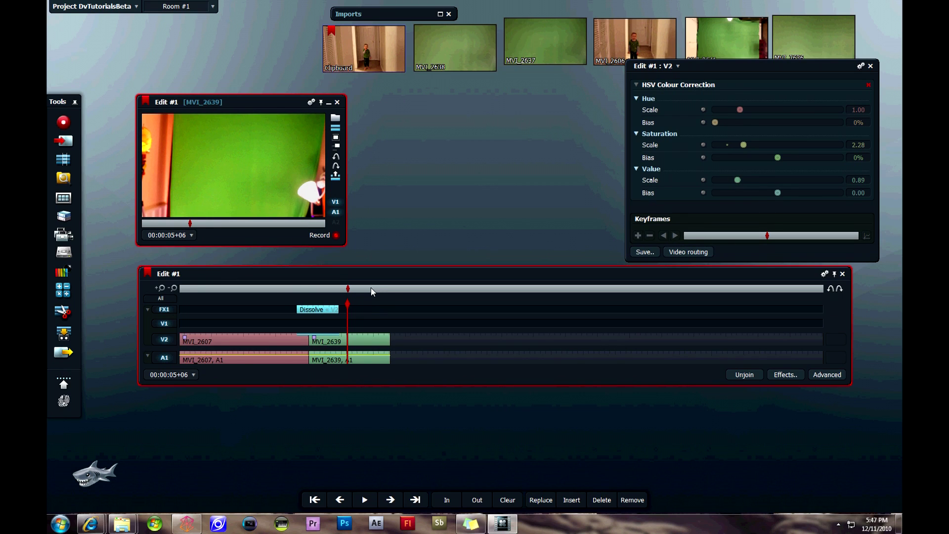
Step: Preview the effect back to the start of the edit, then bring up the Record panel
left_click_drag(371, 288, 382, 288)
left_click(226, 288)
mouse_move(197, 289)
left_mouse_down()
mouse_move(188, 292)
mouse_move(209, 294)
left_mouse_up()
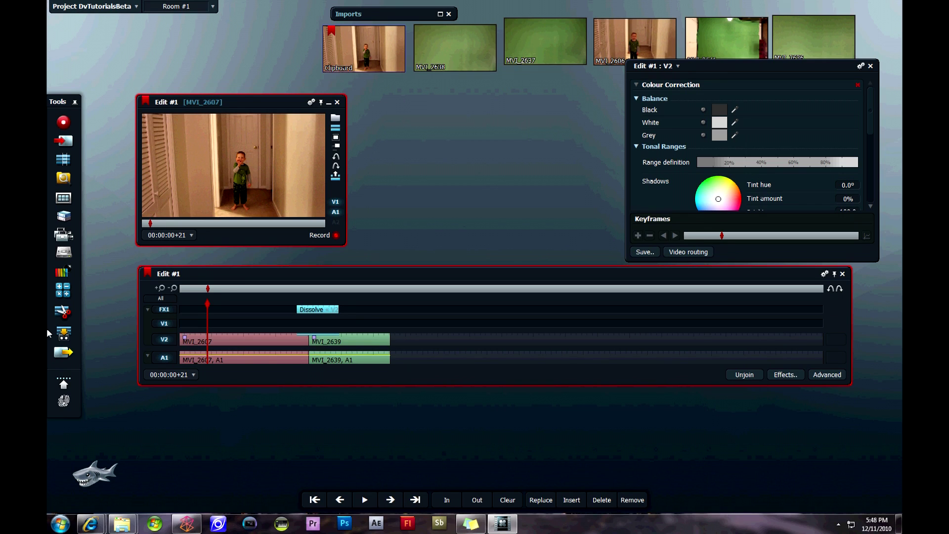
left_click(58, 126)
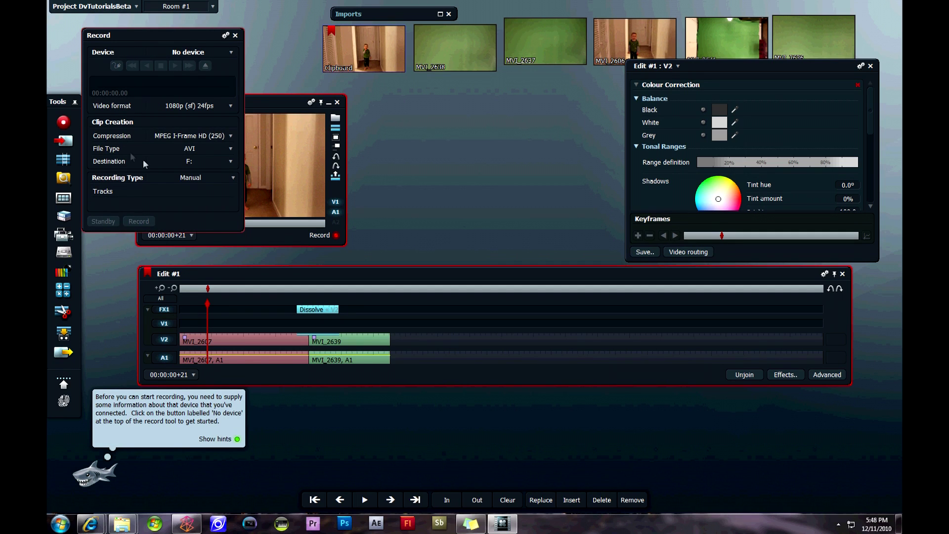
Step: Set the recording compression to DVCPRO 100 and the file type to MOV
left_click(182, 110)
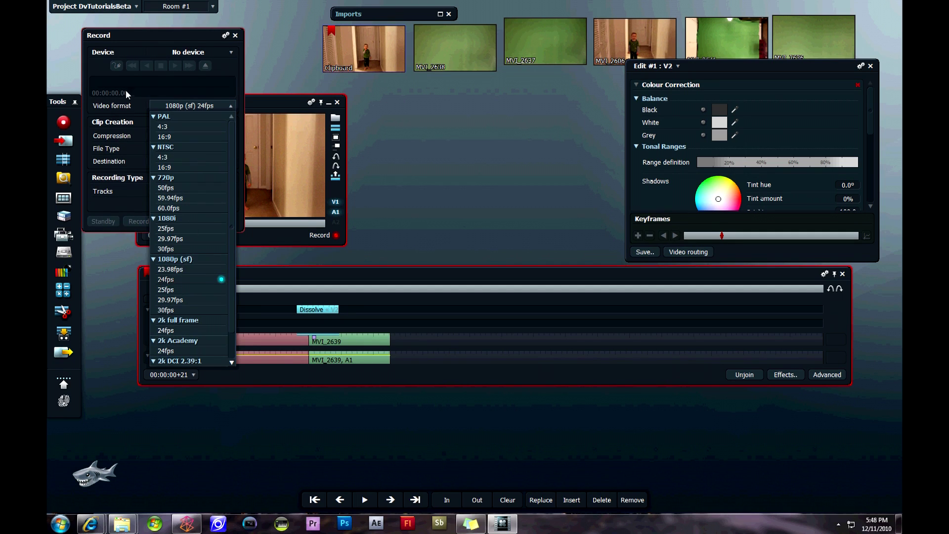
left_click(141, 117)
left_click(192, 137)
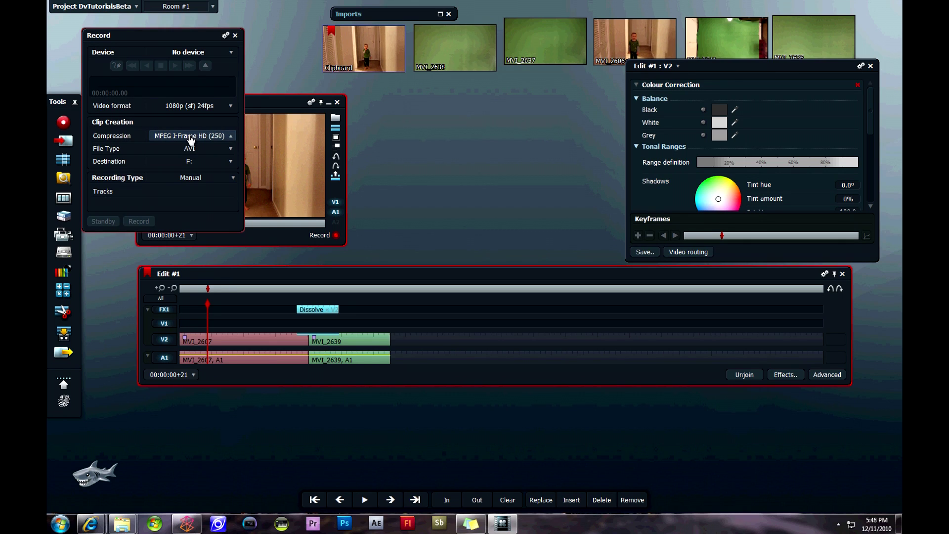
left_click(225, 139)
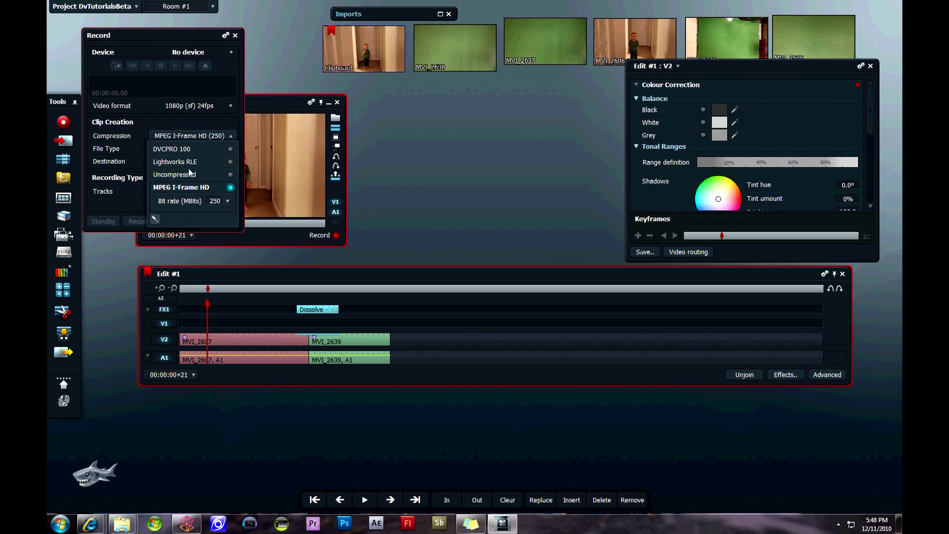
left_click(231, 175)
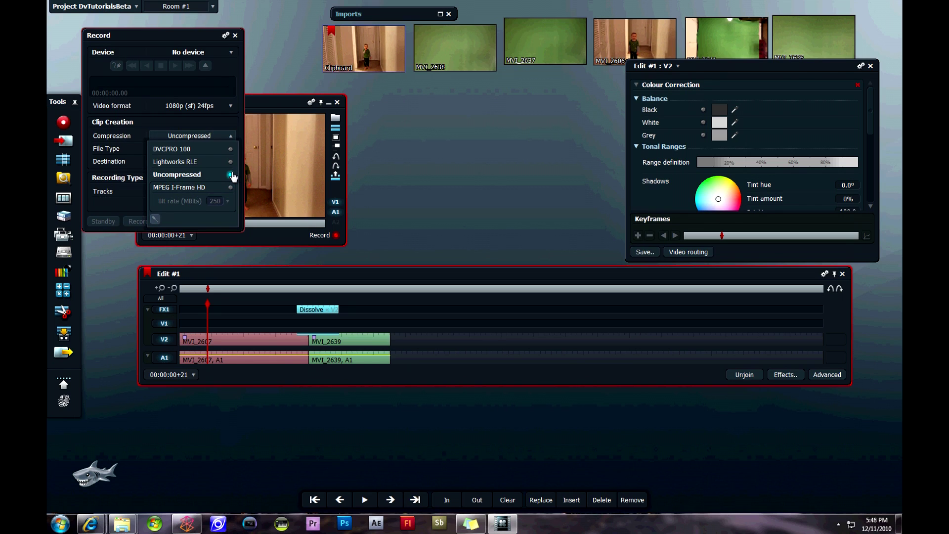
left_click(156, 123)
left_click(191, 149)
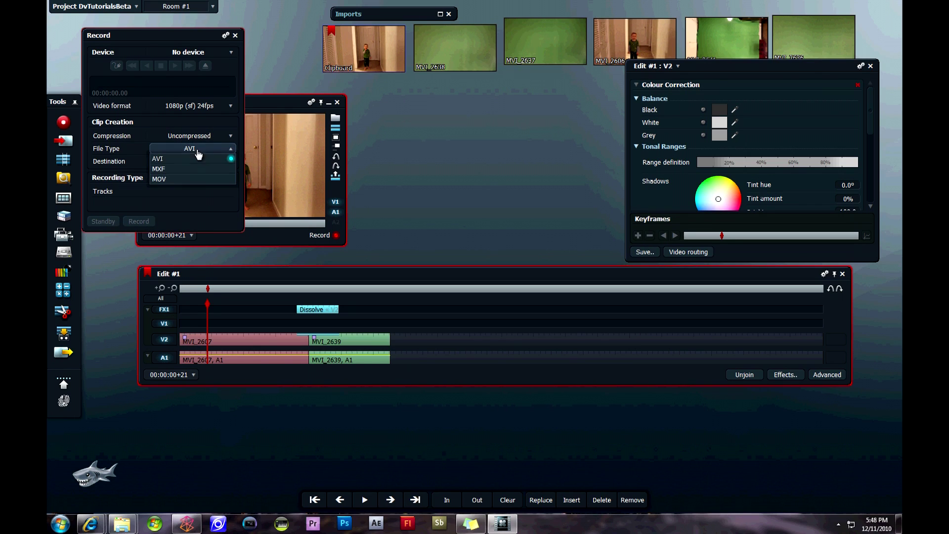
left_click(190, 179)
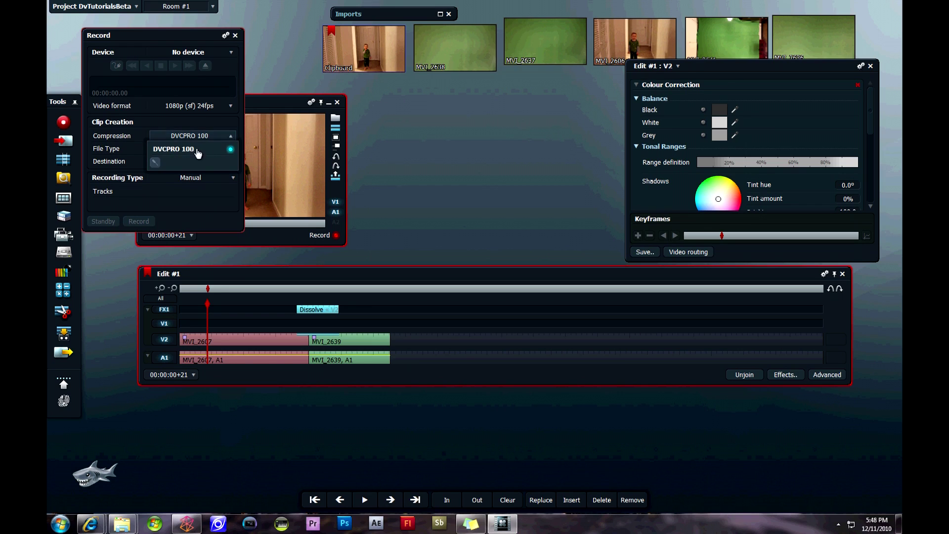
Step: Review the destination drives and recording type options, and cancel adding a new device
left_click(215, 164)
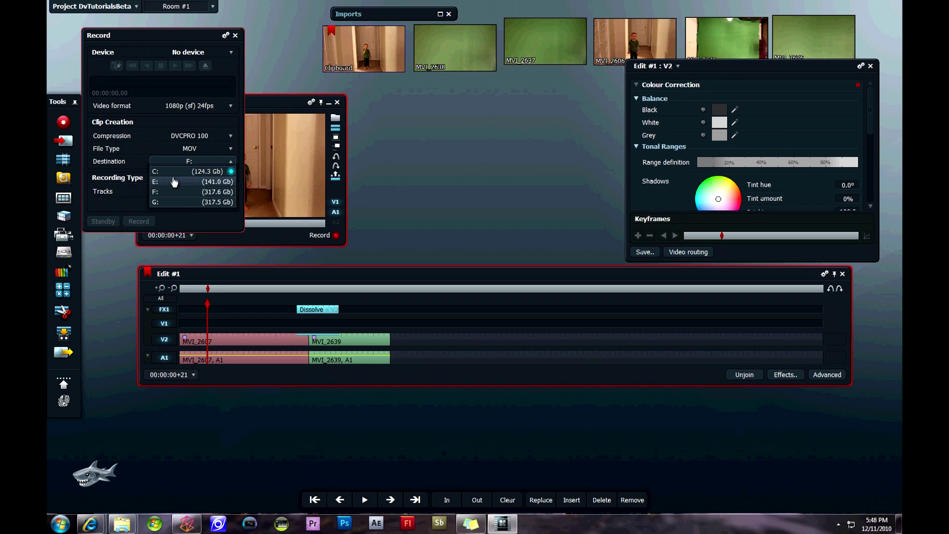
left_click(192, 178)
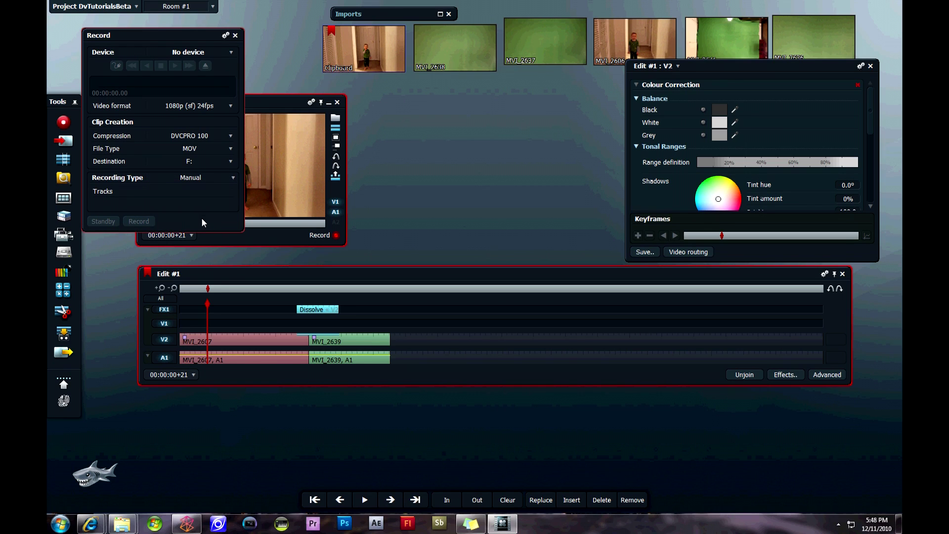
left_click(217, 52)
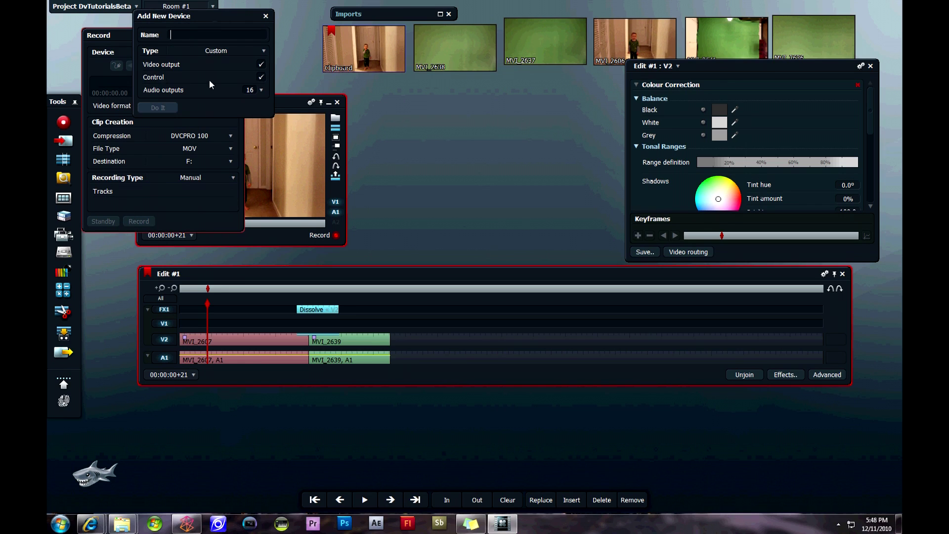
left_click(266, 16)
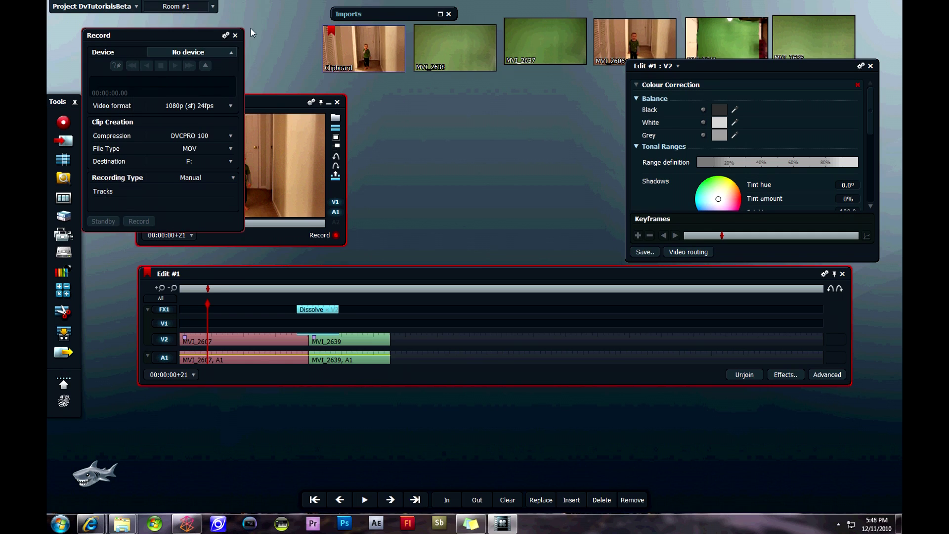
left_click(236, 35)
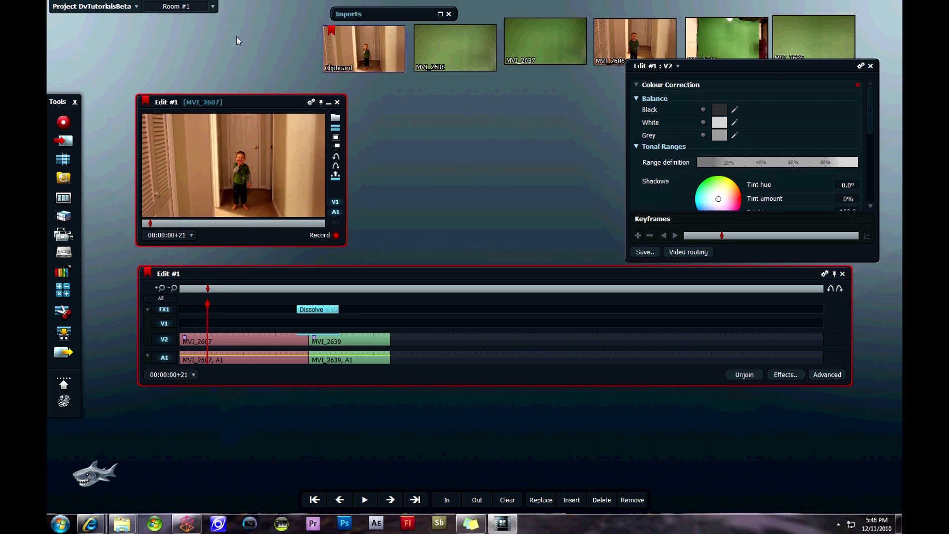
left_click(62, 143)
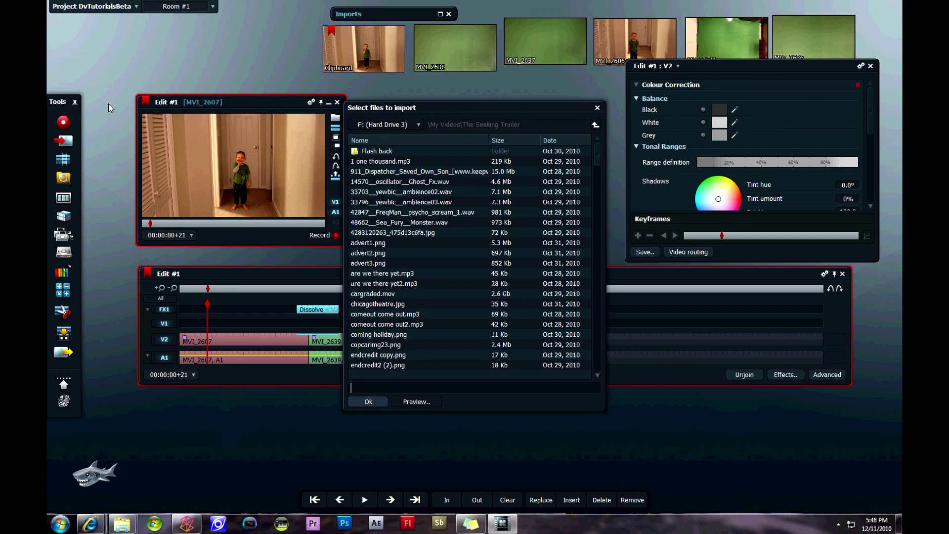
mouse_move(596, 153)
left_mouse_down()
mouse_move(603, 373)
mouse_move(585, 195)
mouse_move(593, 144)
left_mouse_up()
left_click(598, 108)
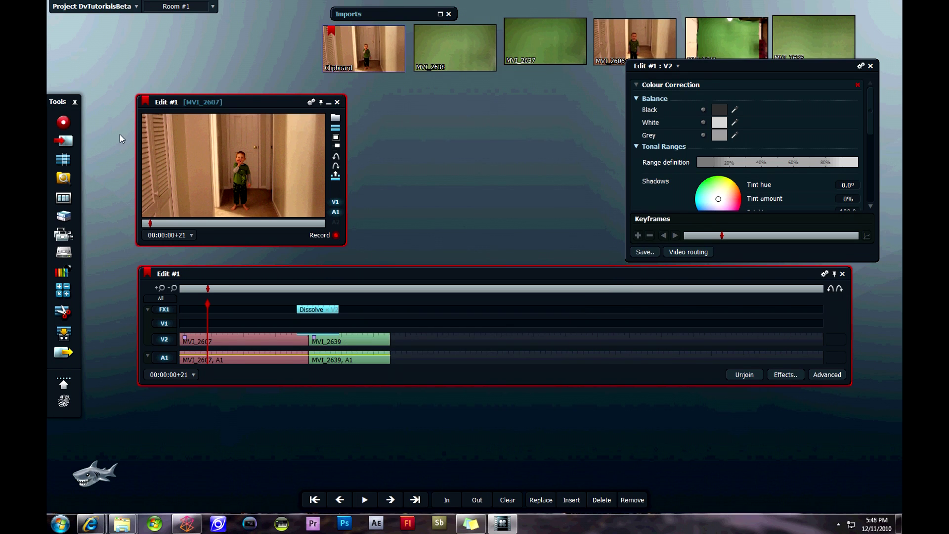
left_click(63, 178)
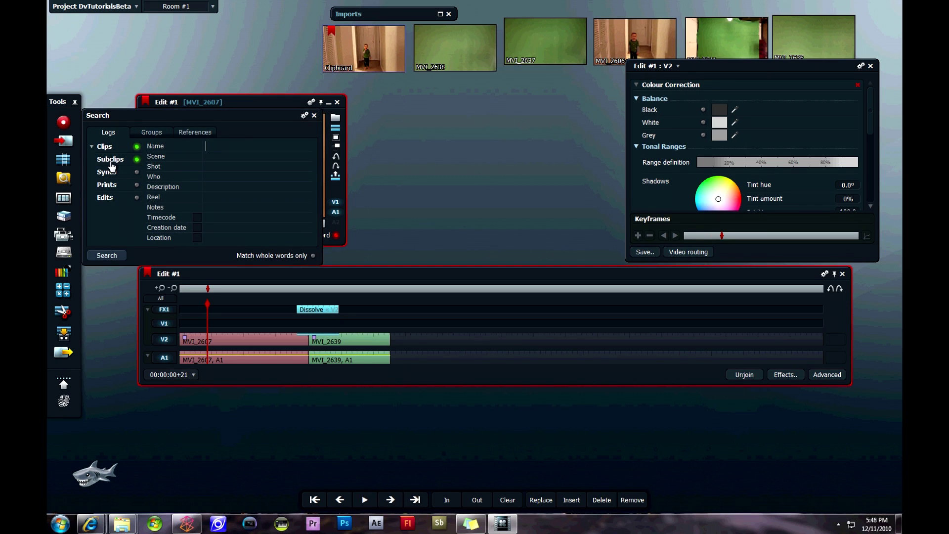
left_click(151, 137)
left_click(192, 139)
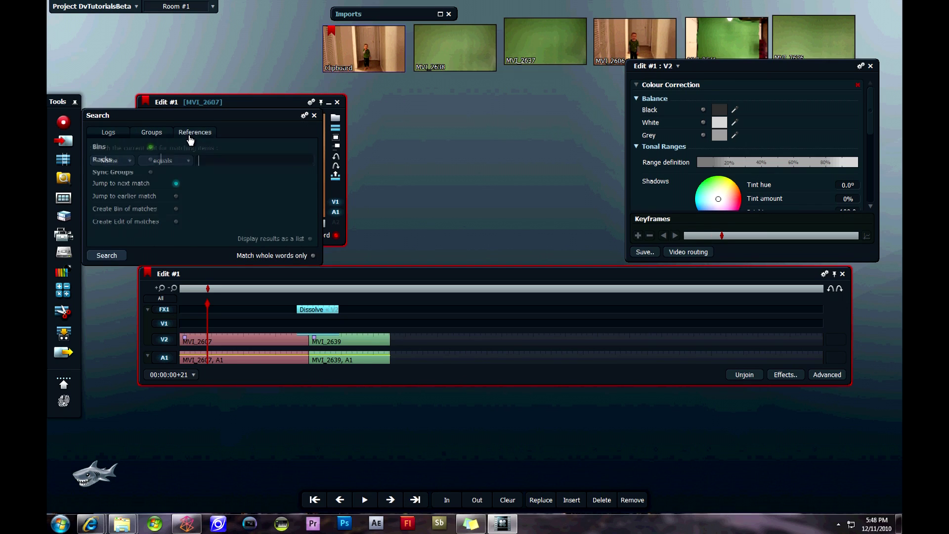
left_click(103, 136)
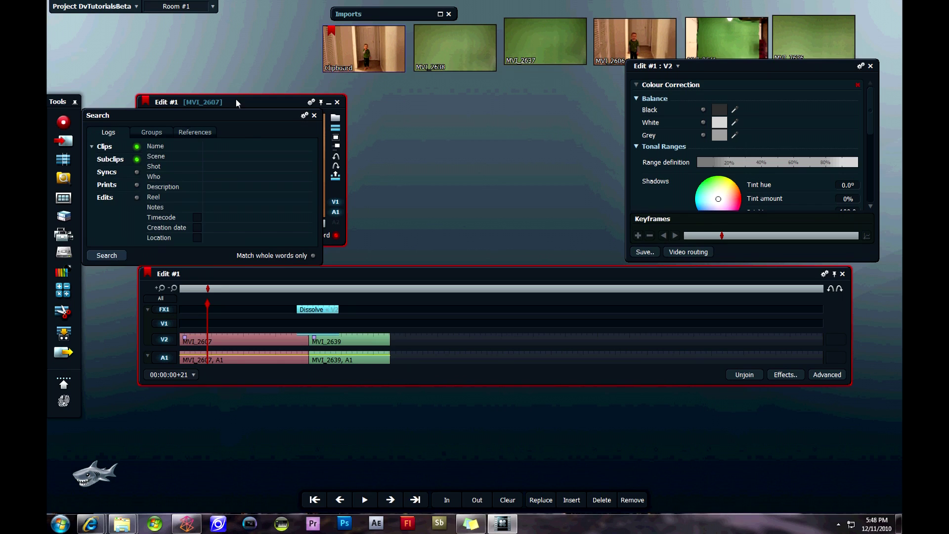
left_click(314, 116)
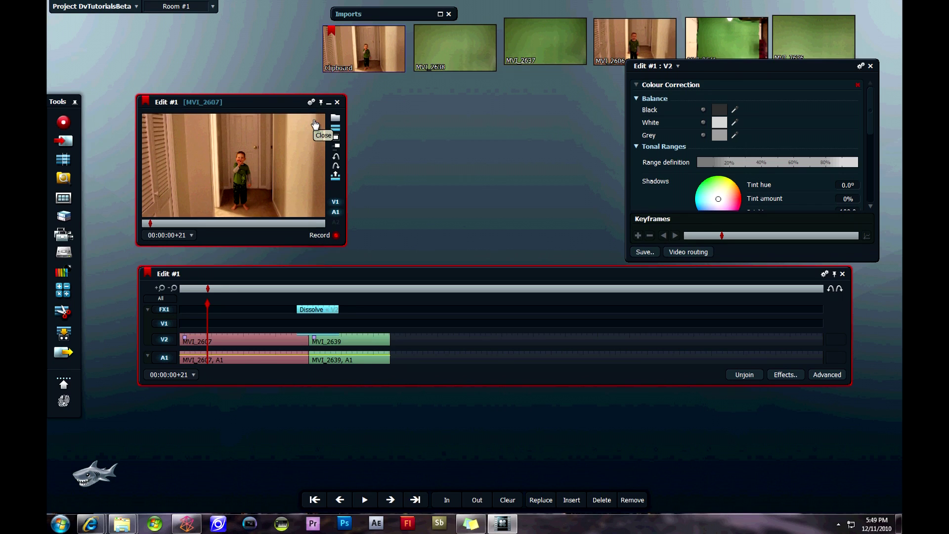
Step: Put MVI_2638, MVI_2637 and MVI_2606 into a new bin and minimise it
left_click(66, 200)
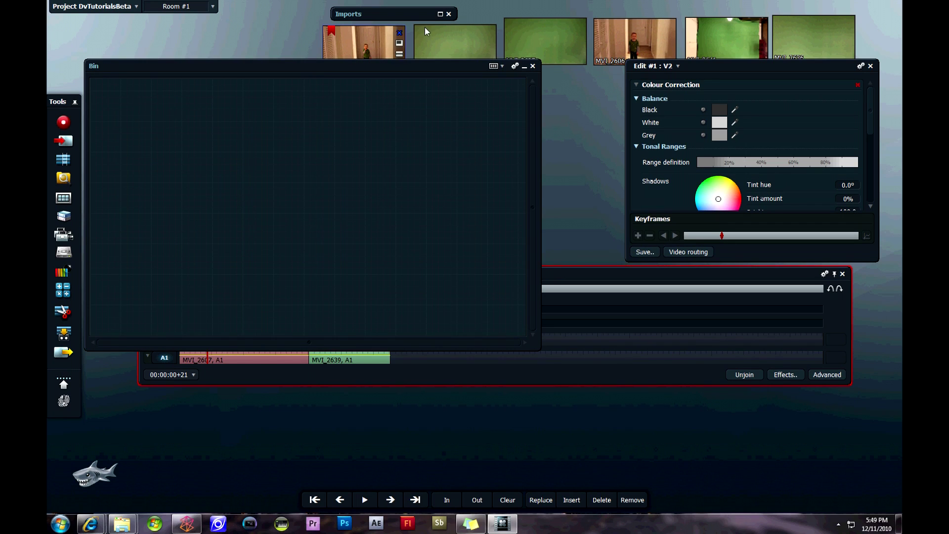
left_click_drag(470, 39, 336, 107)
left_click_drag(530, 34, 389, 105)
left_click_drag(618, 48, 394, 171)
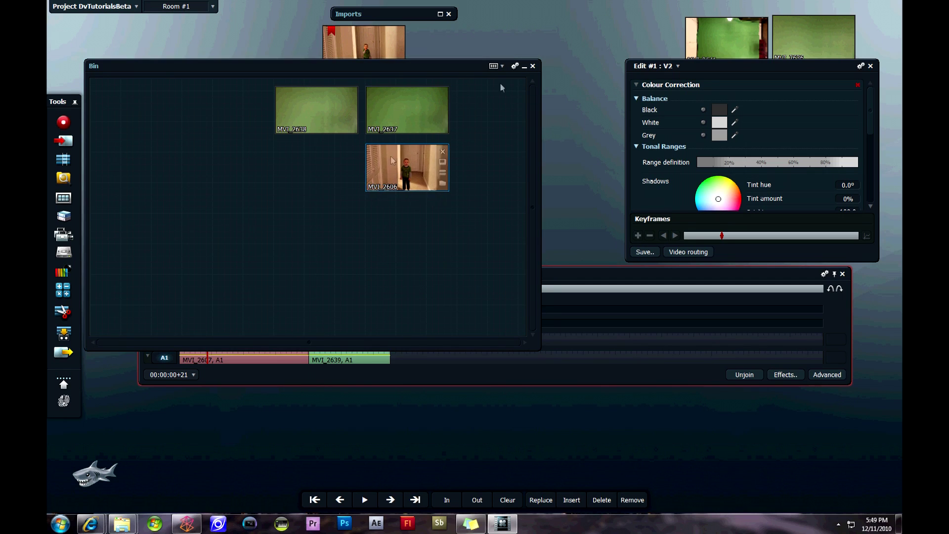
left_click(526, 66)
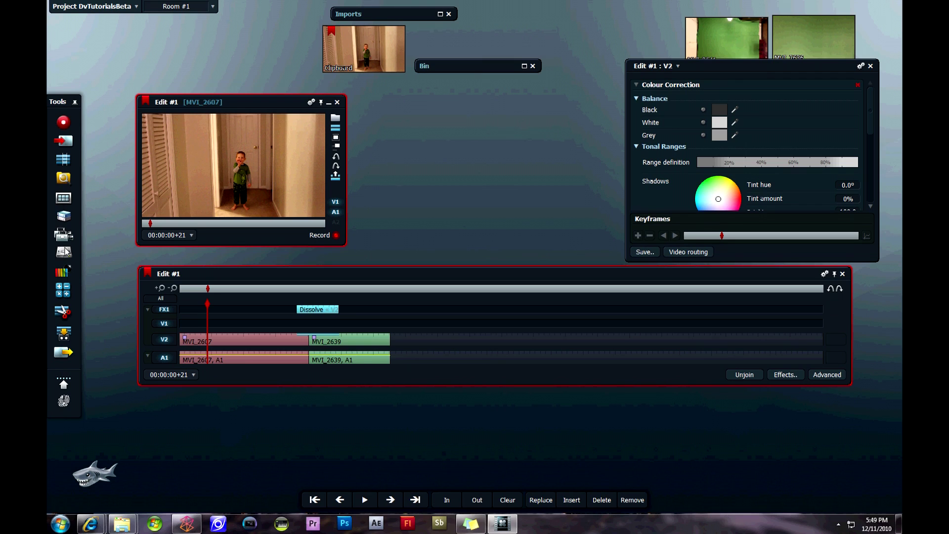
Step: Open an empty rack, create Sync Group 1, and bring up its settings
left_click(65, 218)
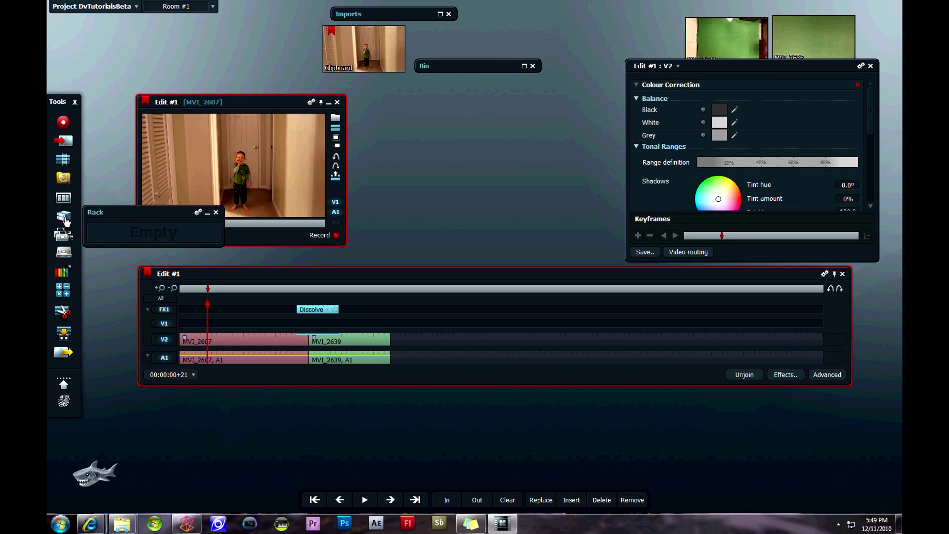
left_click_drag(128, 212, 460, 147)
left_click_drag(732, 20, 626, 19)
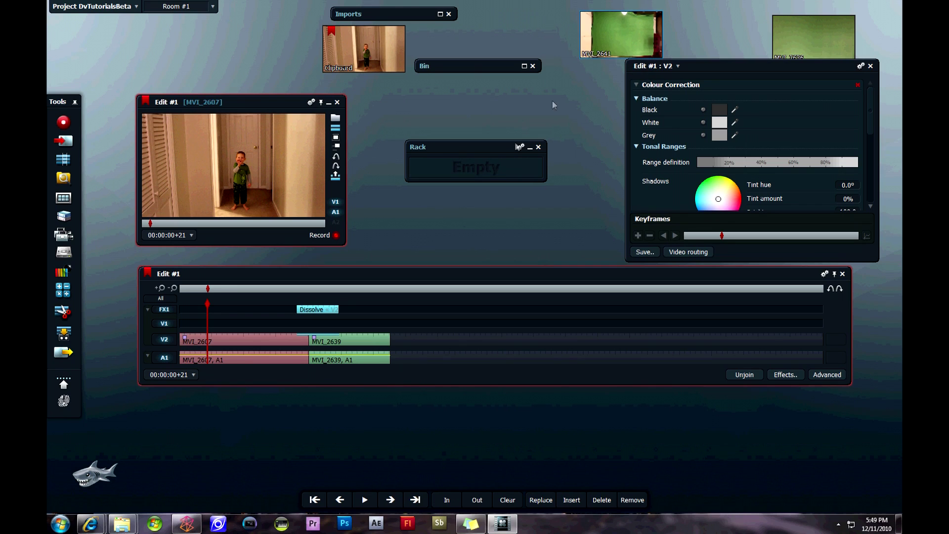
left_click(63, 237)
left_click_drag(150, 161, 186, 167)
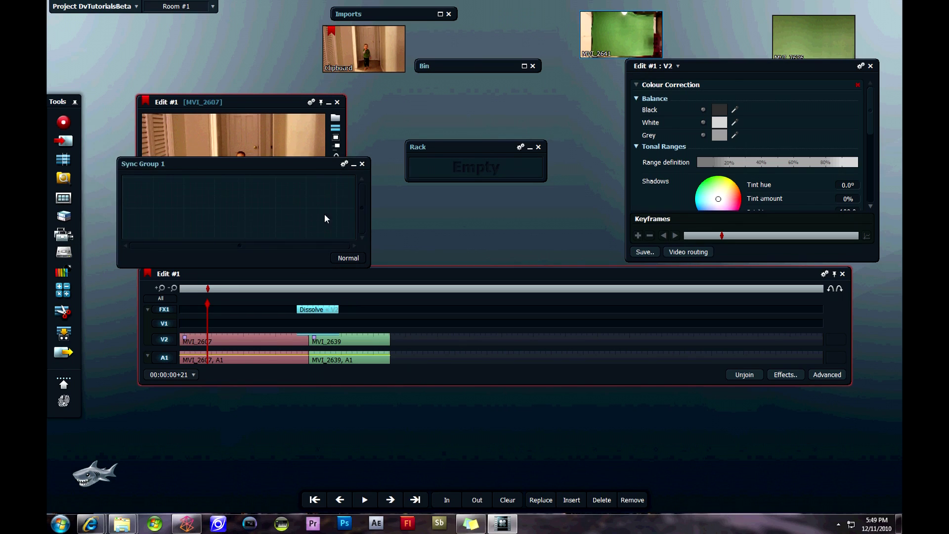
left_click(348, 166)
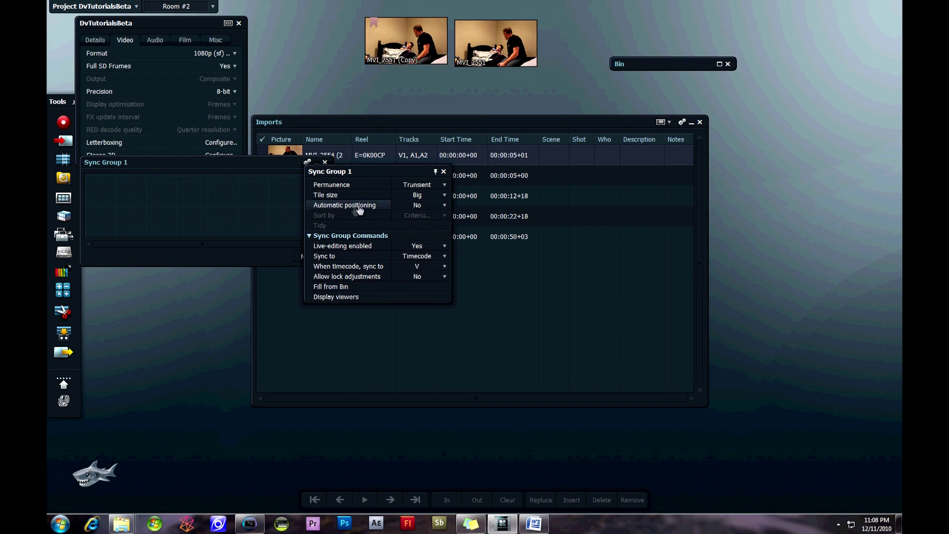
Step: Set small tiles, fill the Imports group from the bin, and tidy the tiles
left_click(418, 198)
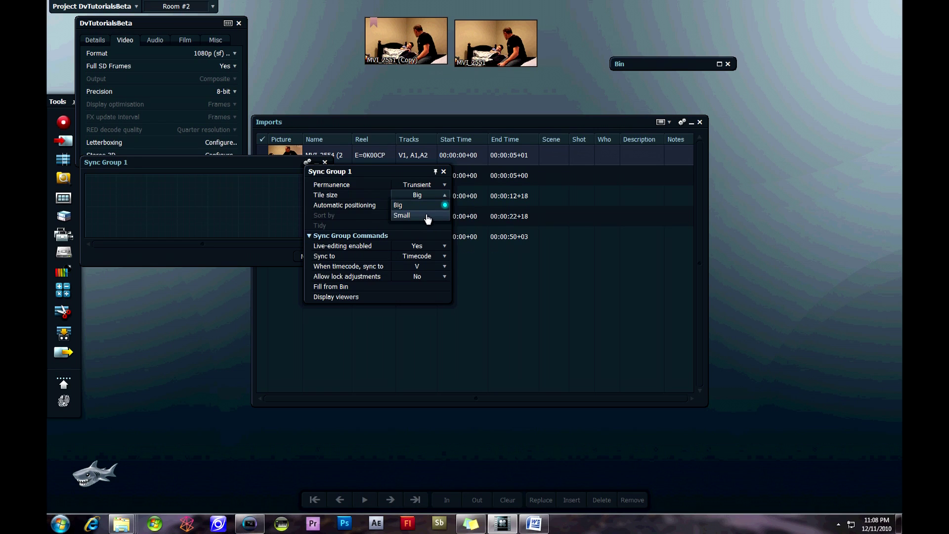
left_click(426, 216)
left_click(306, 164)
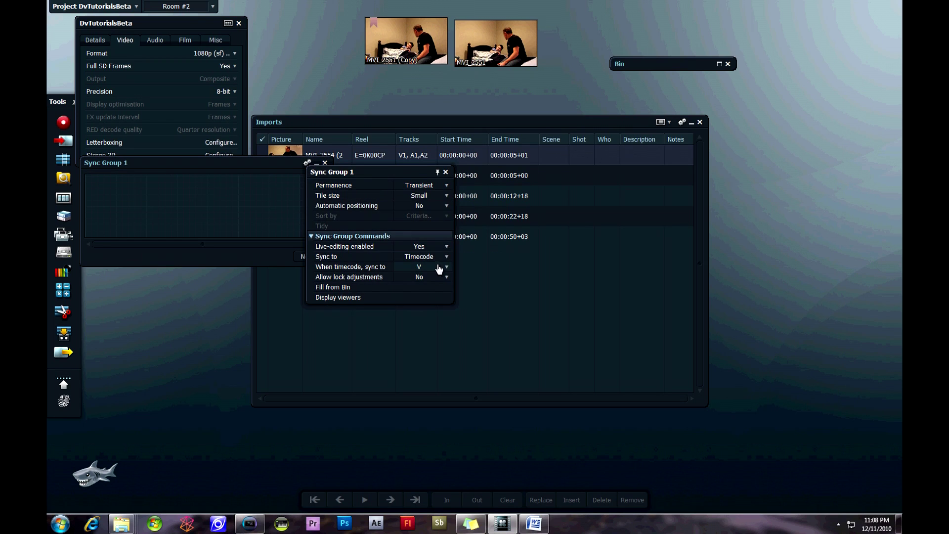
left_click(378, 292)
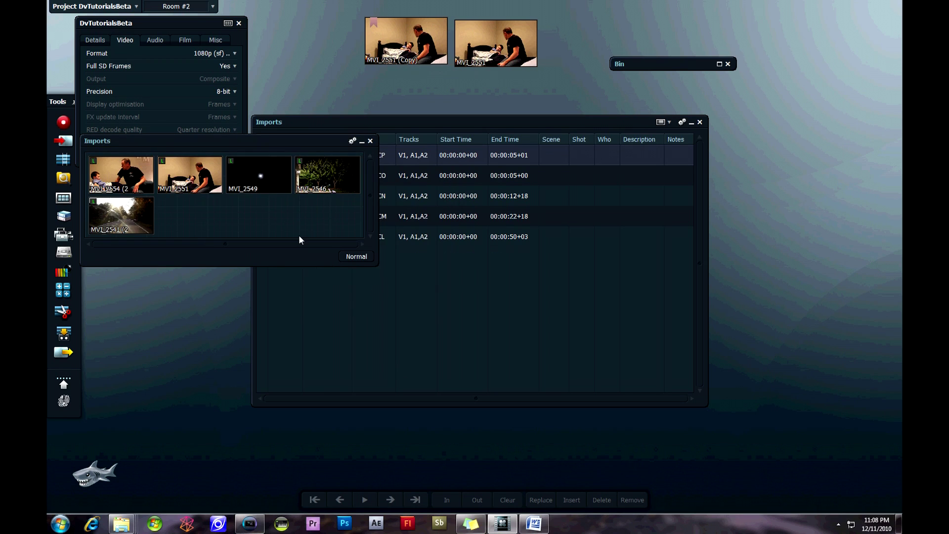
right_click(280, 215)
left_click(300, 277)
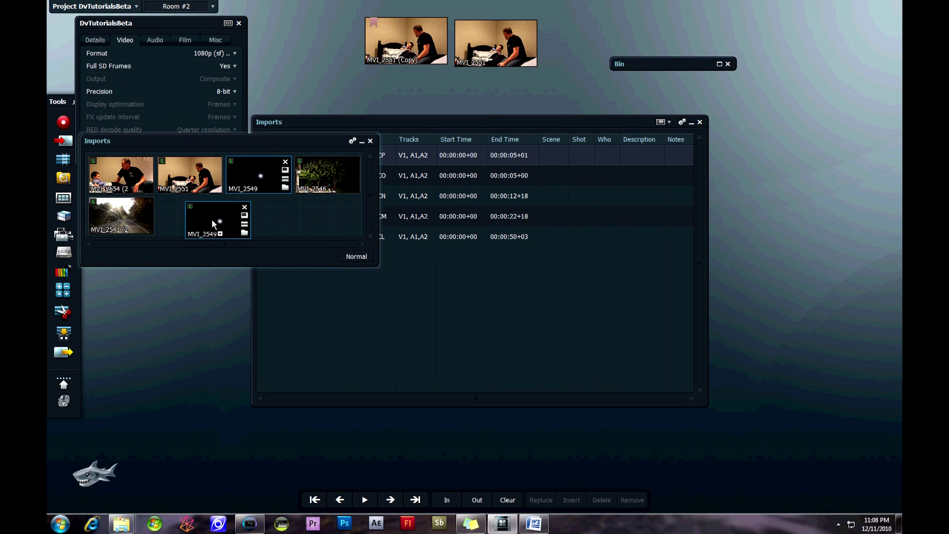
right_click(265, 212)
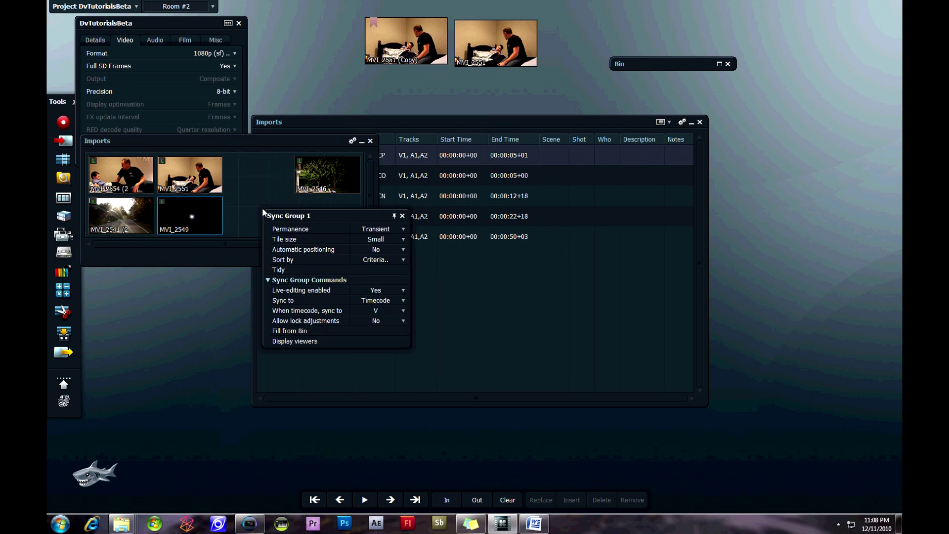
left_click(290, 269)
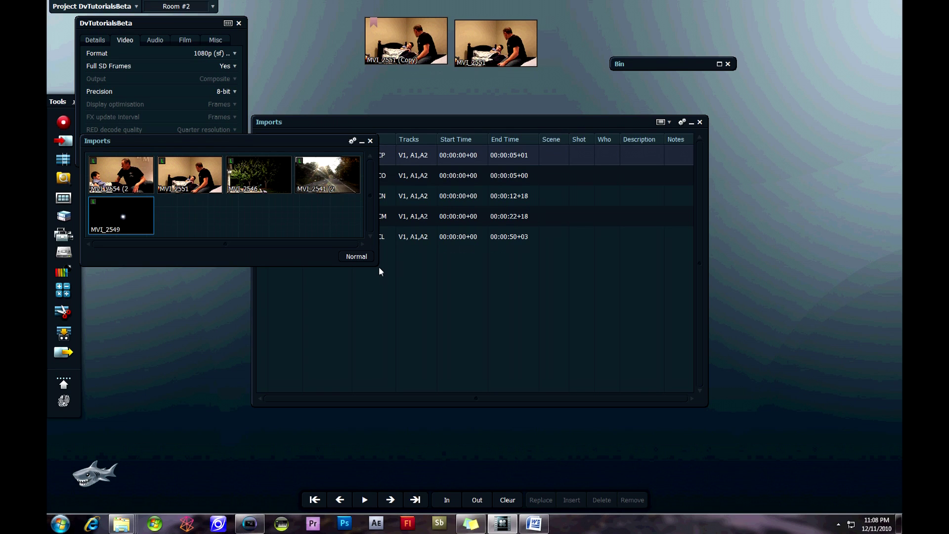
Step: Enlarge the Imports group panel and switch its clip tiles to the big size
left_click_drag(378, 266, 492, 371)
right_click(379, 251)
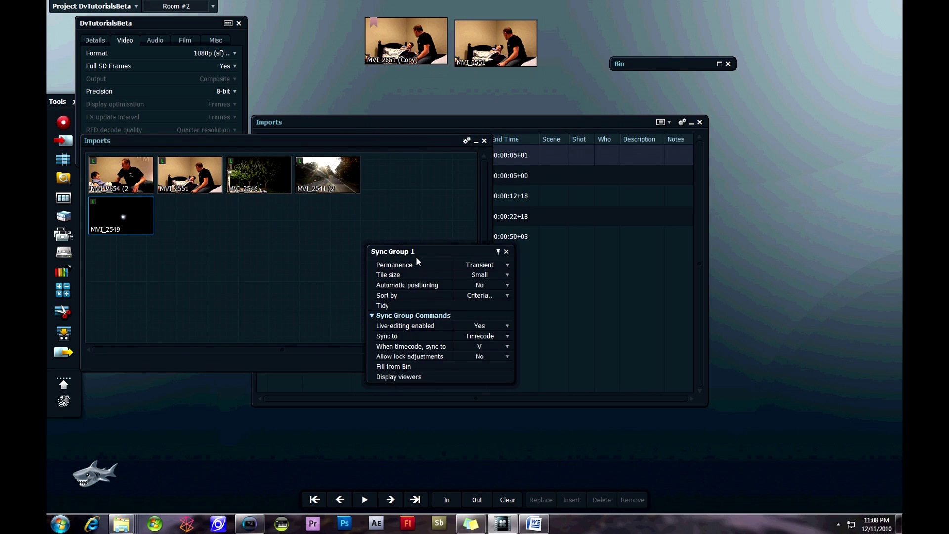
left_click(479, 275)
left_click(477, 286)
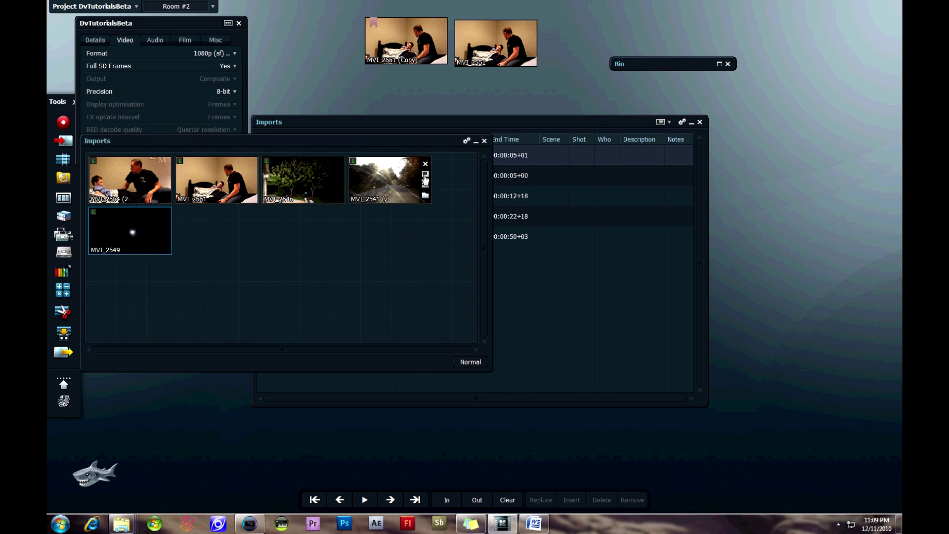
Step: Open MVI_2541 in a viewer, scrub to about 26 seconds, and open its track editor
left_click(425, 176)
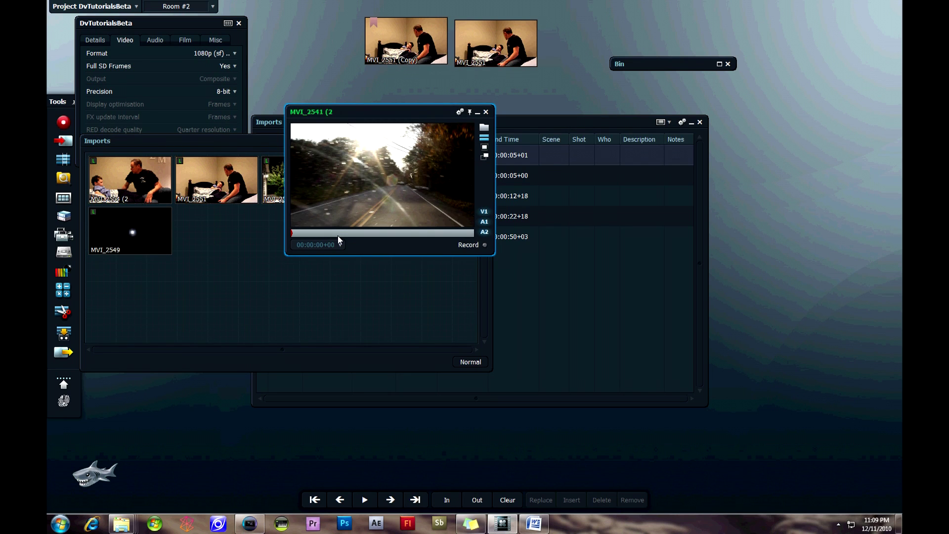
left_click(355, 233)
left_click(387, 234)
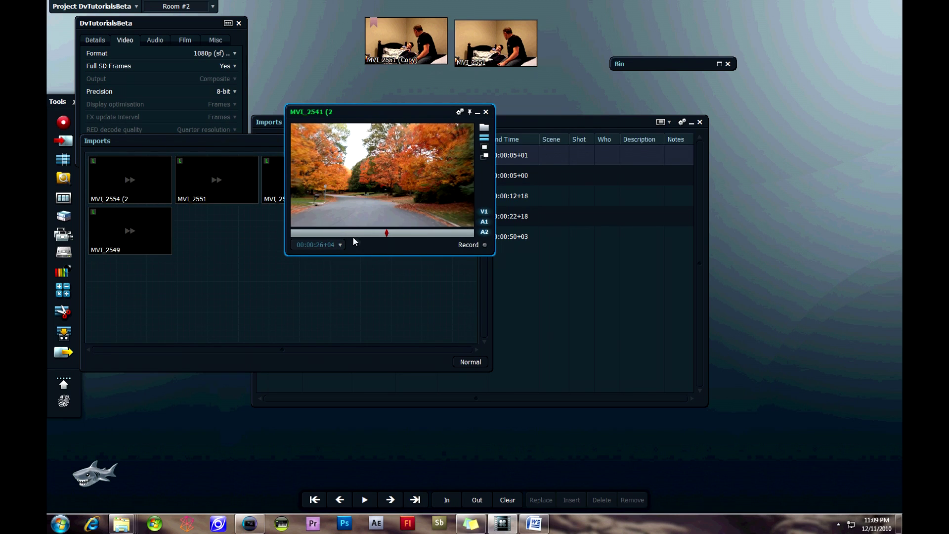
left_click_drag(485, 159, 773, 108)
left_click(825, 119)
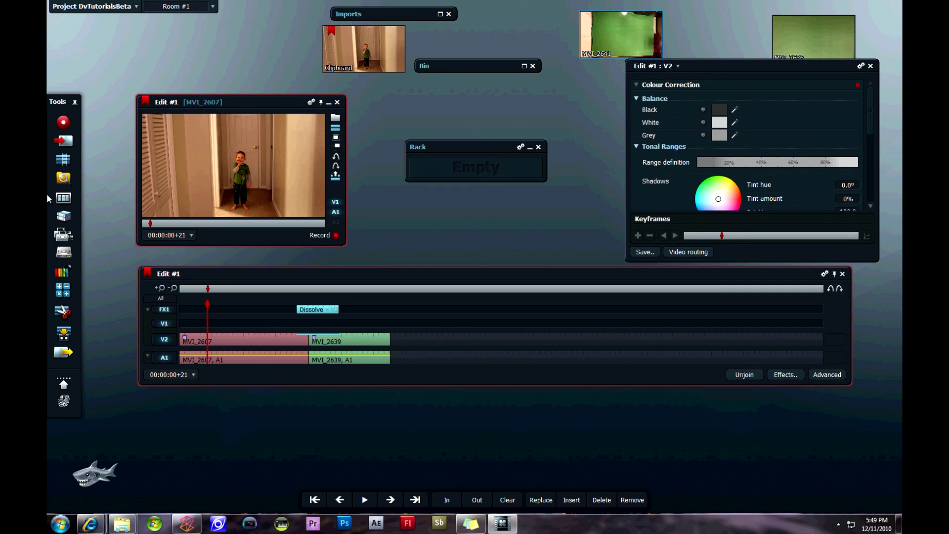
Step: Check drive space in Disk Manager, then open Video Analysis and centre it on screen
left_click(64, 253)
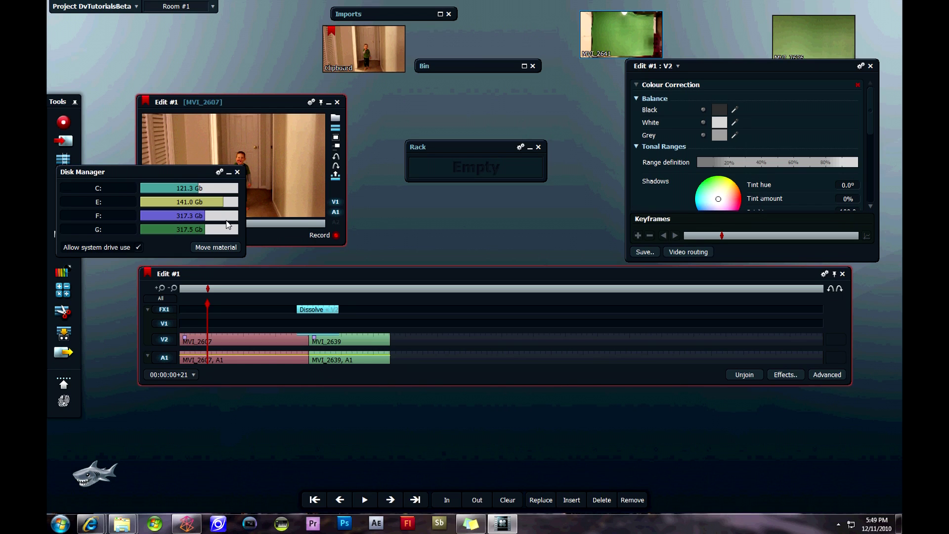
left_click(238, 172)
left_click(62, 272)
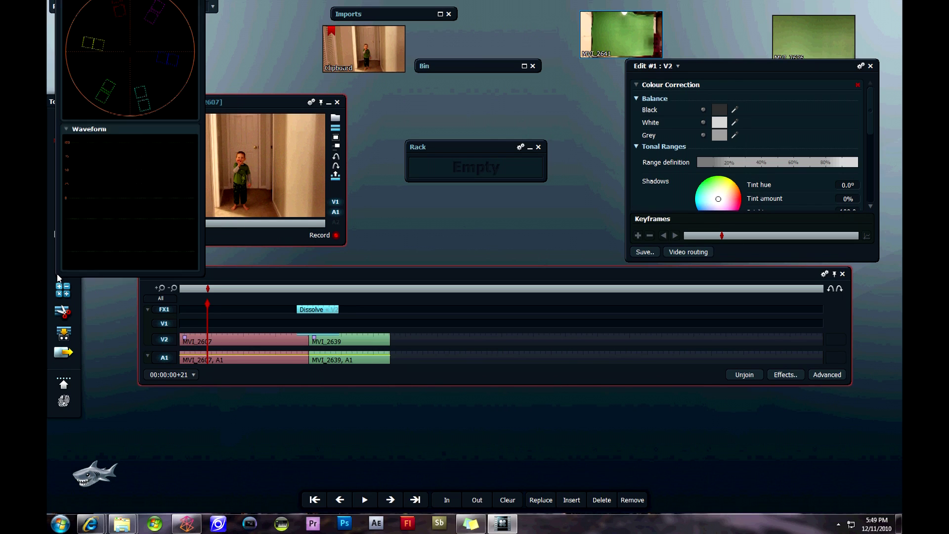
left_click_drag(205, 22, 558, 148)
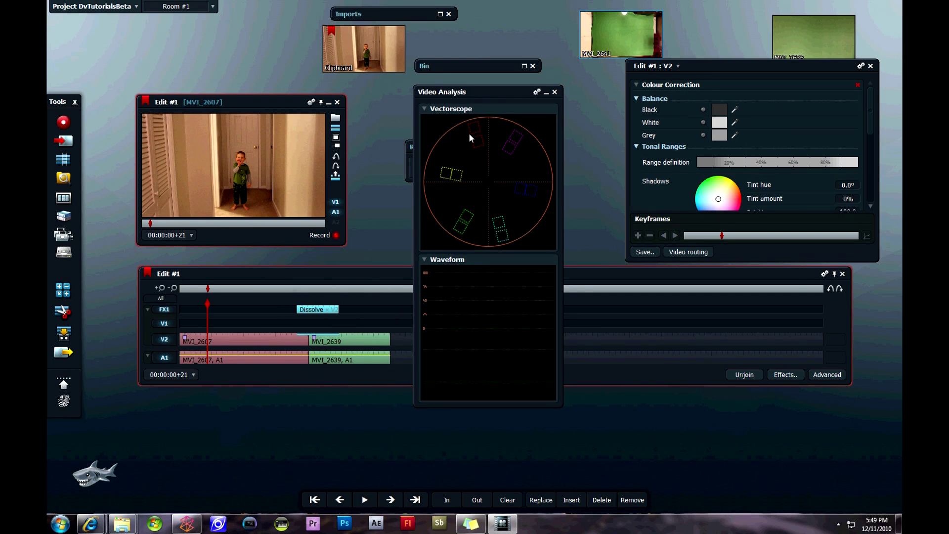
left_click_drag(470, 138, 483, 162)
left_click(441, 280)
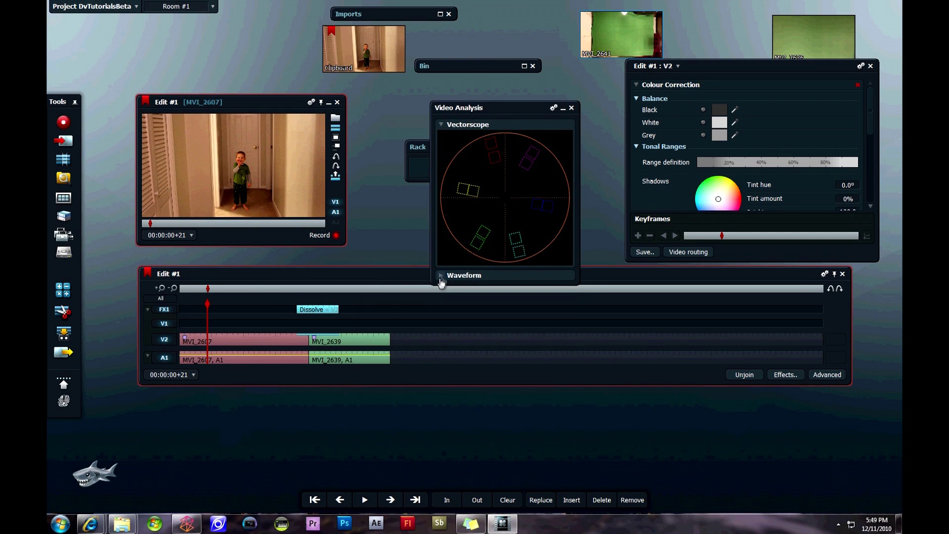
left_click(441, 280)
Step: Feed MVI_2641 and the green-screen clip into the vectorscope and waveform scopes
mouse_move(603, 26)
left_mouse_down()
mouse_move(539, 158)
mouse_move(516, 169)
mouse_move(562, 49)
left_mouse_up()
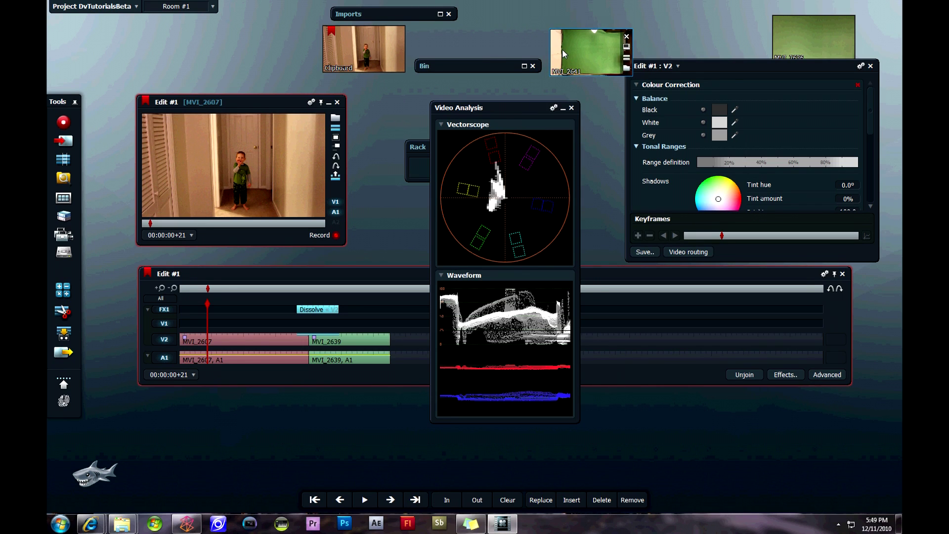
double_click(398, 49)
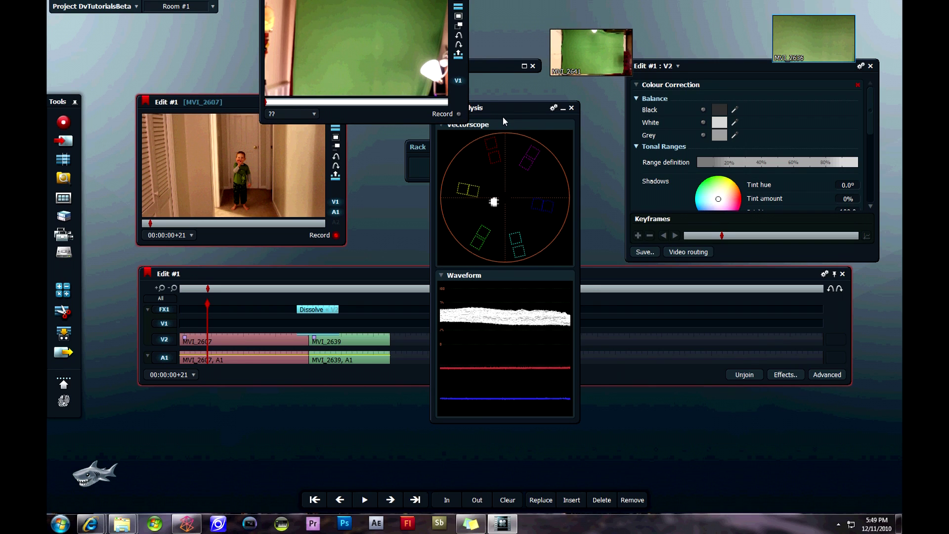
left_click_drag(510, 110, 526, 139)
mouse_move(578, 51)
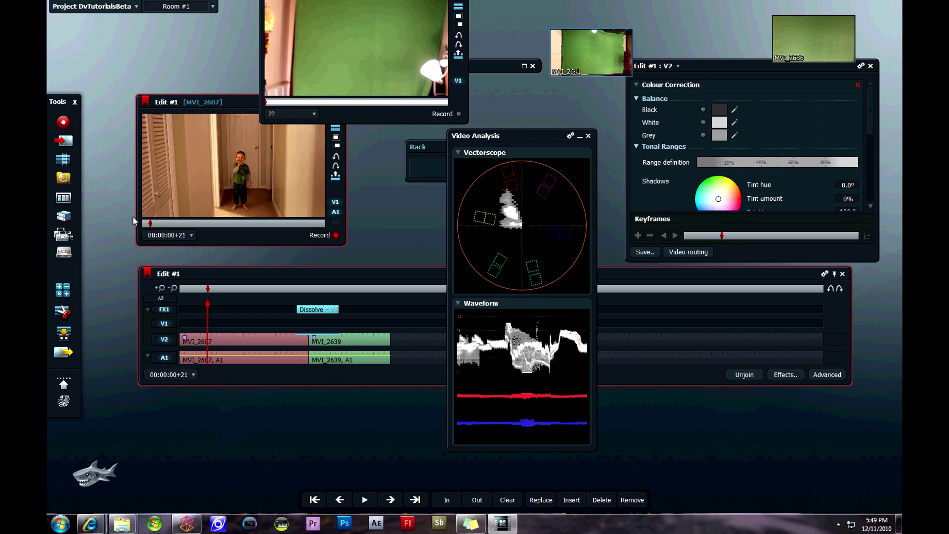
Step: Switch the timecode calculator from PAL to NTSC and enter 00:00:00.06
left_click(64, 292)
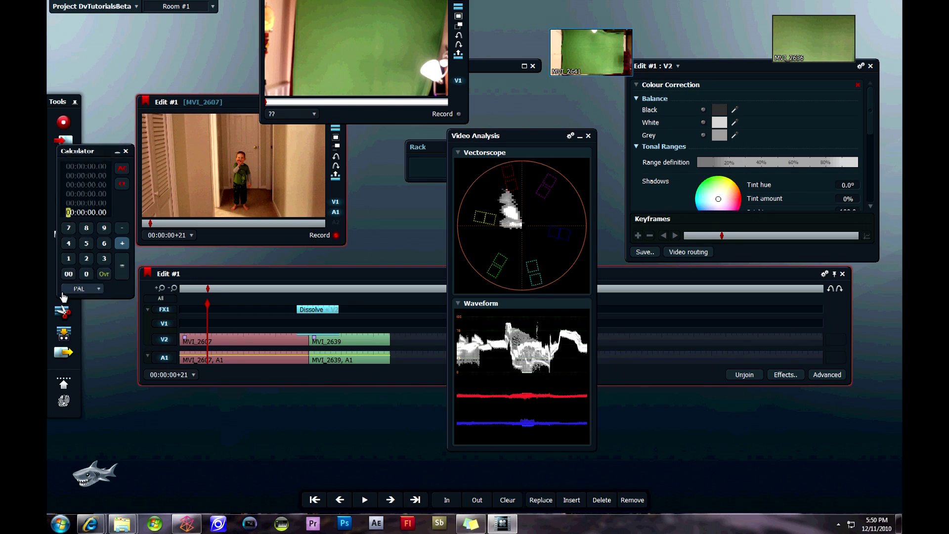
left_click_drag(107, 154, 224, 173)
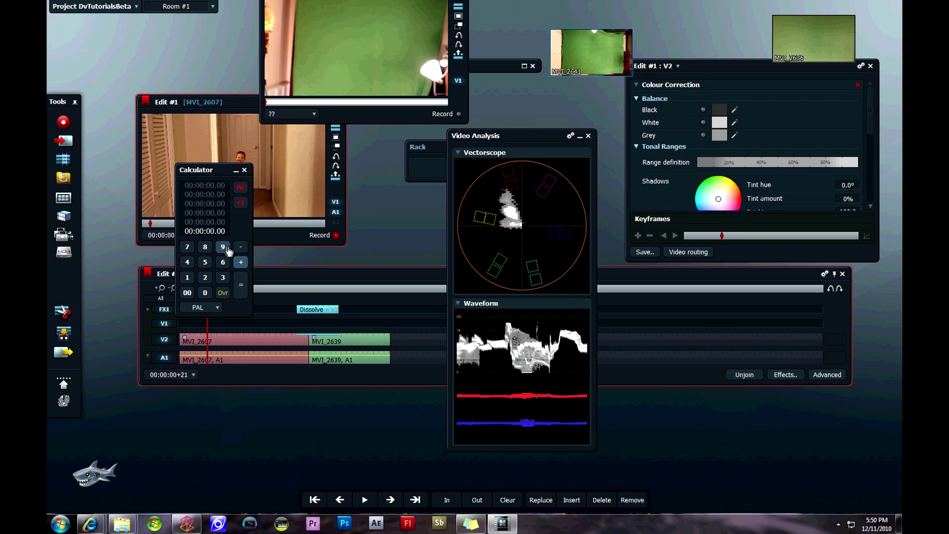
left_click(213, 309)
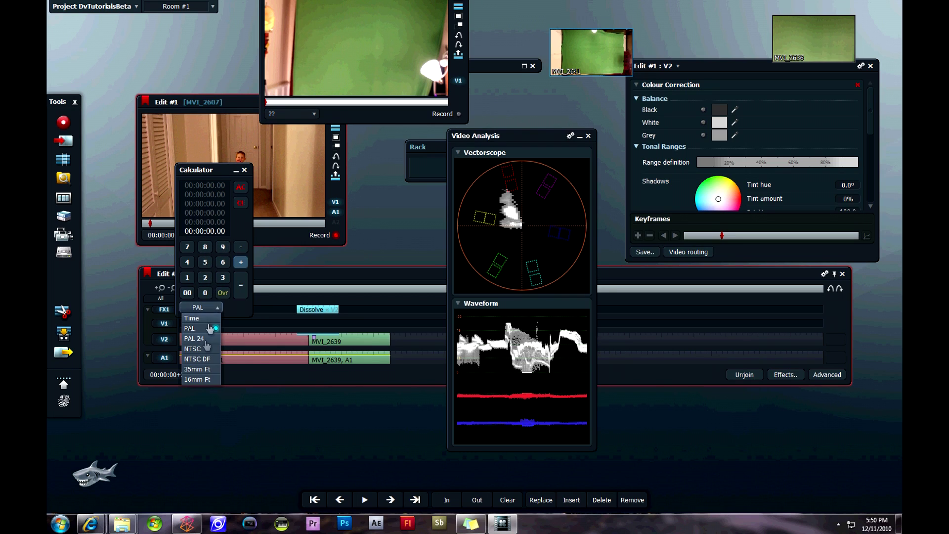
left_click(209, 351)
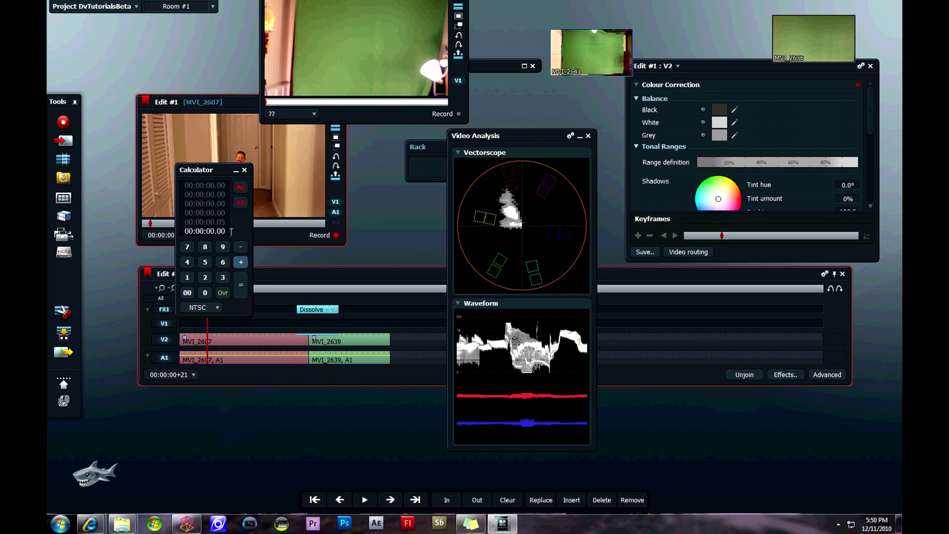
left_click(223, 262)
left_click(241, 263)
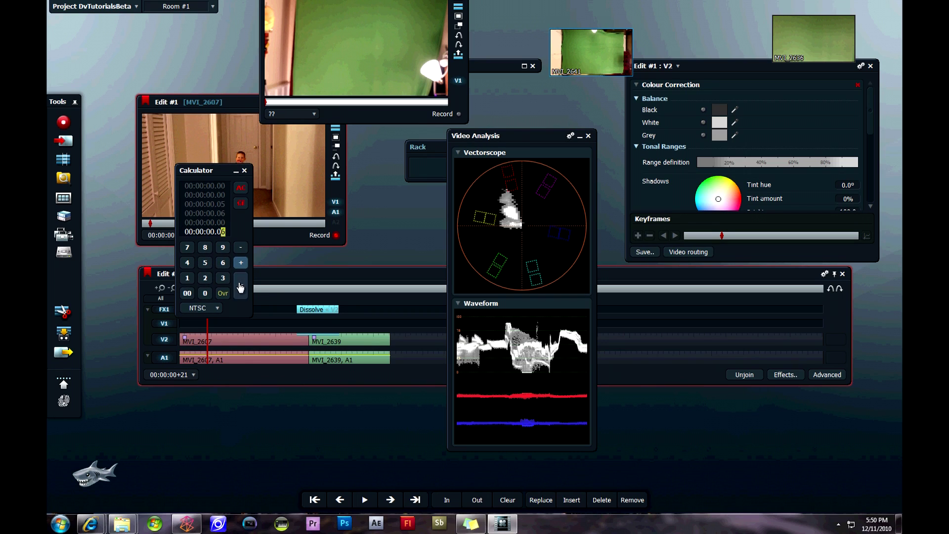
Step: Bring up Generate Film Lists and show its Cutting Lists options
left_click(68, 310)
left_click_drag(127, 168, 313, 137)
left_click(271, 154)
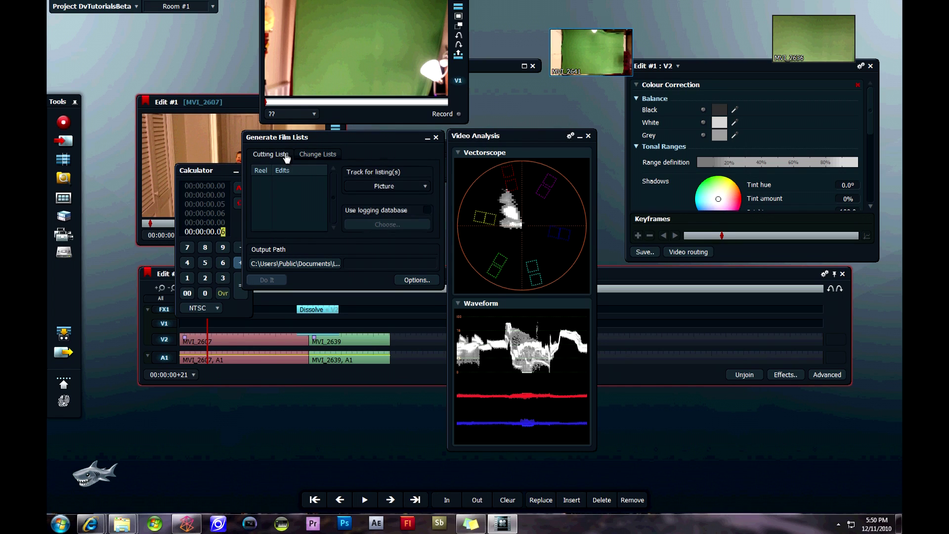
Step: Check the Change Lists options, open and move the tape playout window, then open Export
left_click(315, 154)
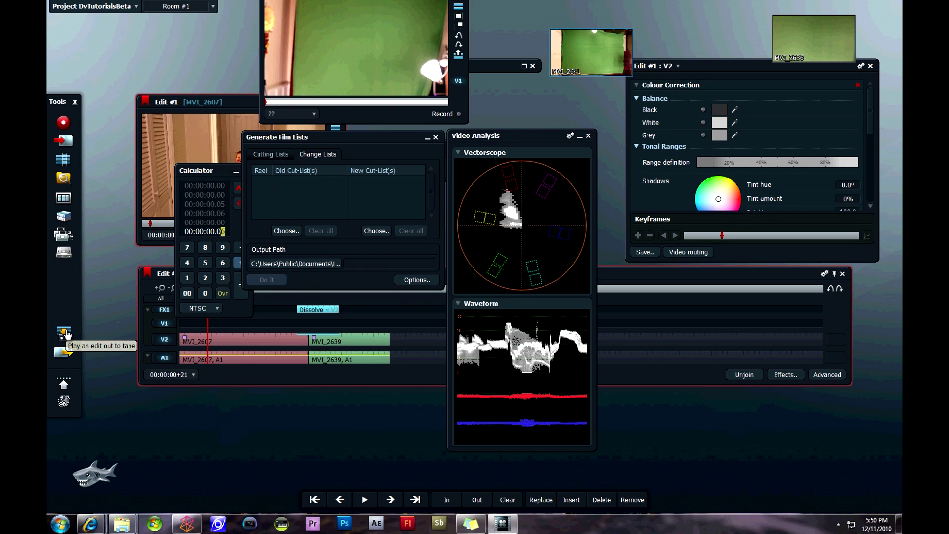
left_click(66, 334)
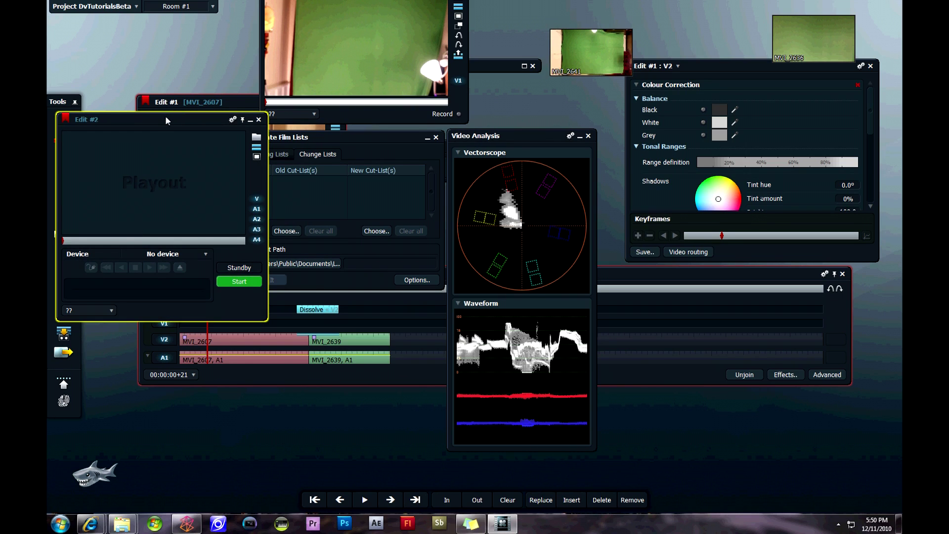
left_click_drag(165, 117, 304, 172)
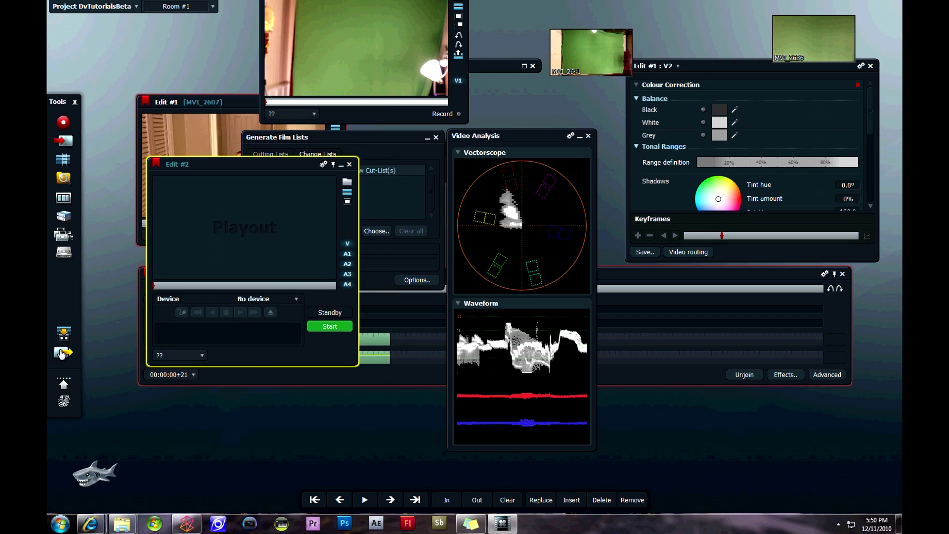
left_click(64, 353)
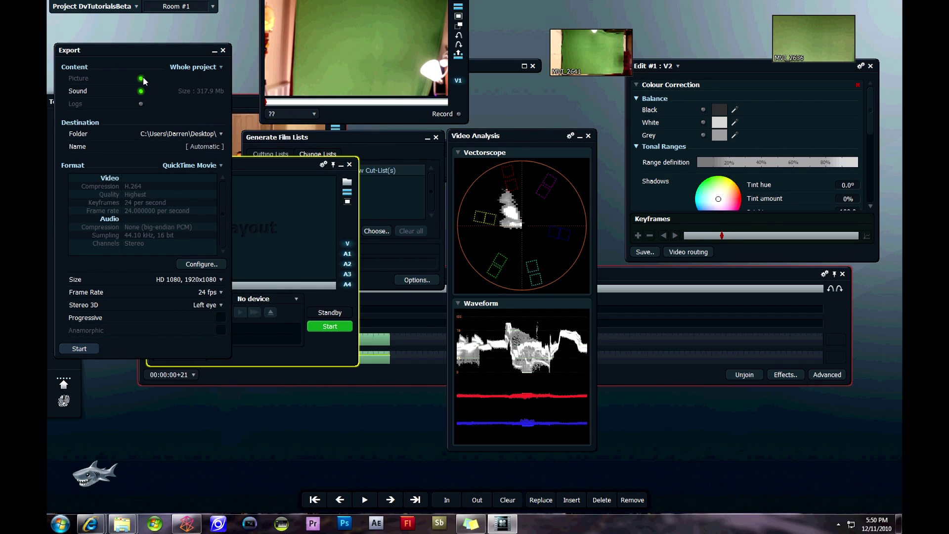
Step: Keep sound in the export and browse the export destination to the Documents folder
left_click(141, 92)
left_click(141, 91)
left_click(187, 140)
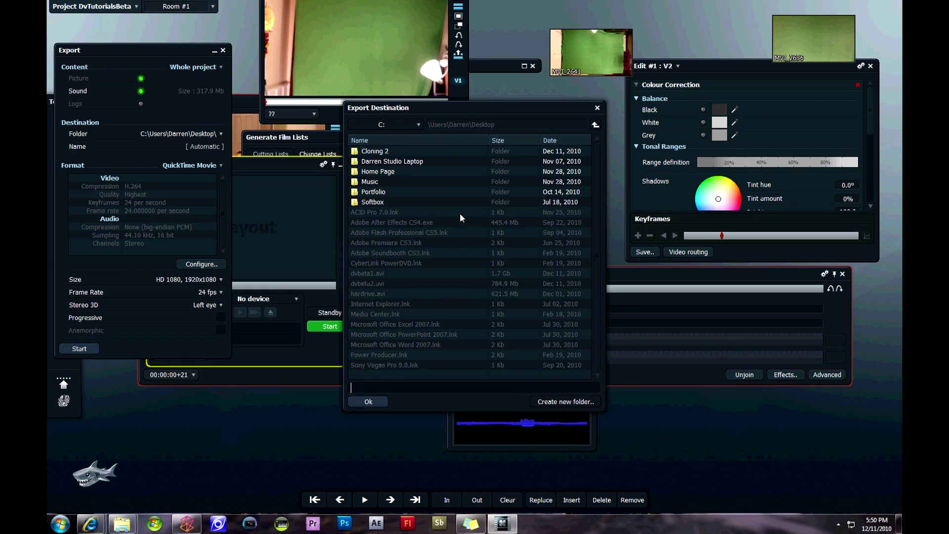
left_click(595, 125)
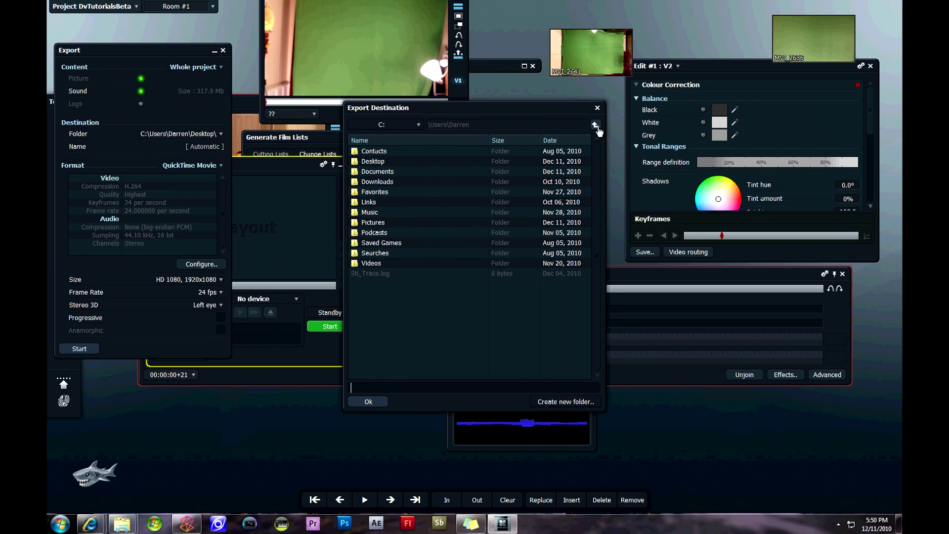
double_click(375, 173)
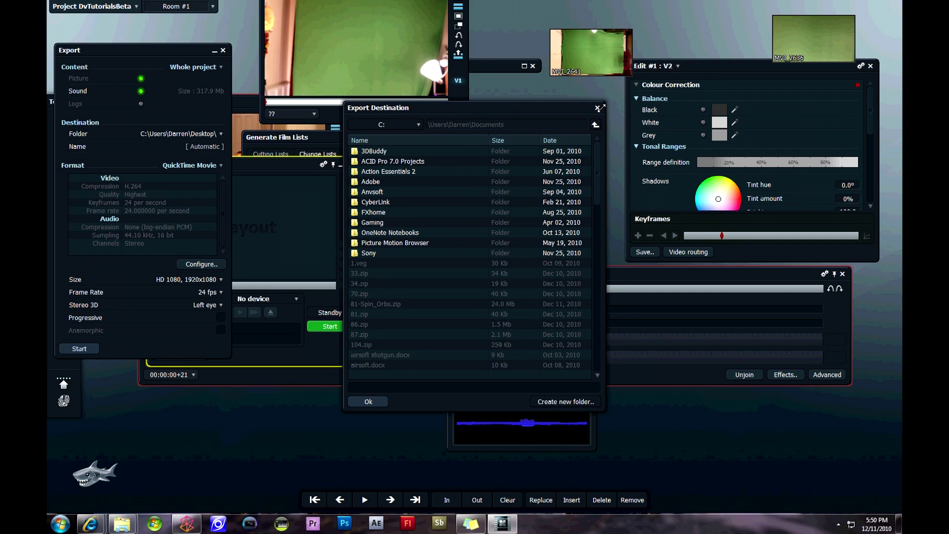
Step: Close the destination window and keep QuickTime Movie as the export format
left_click(598, 108)
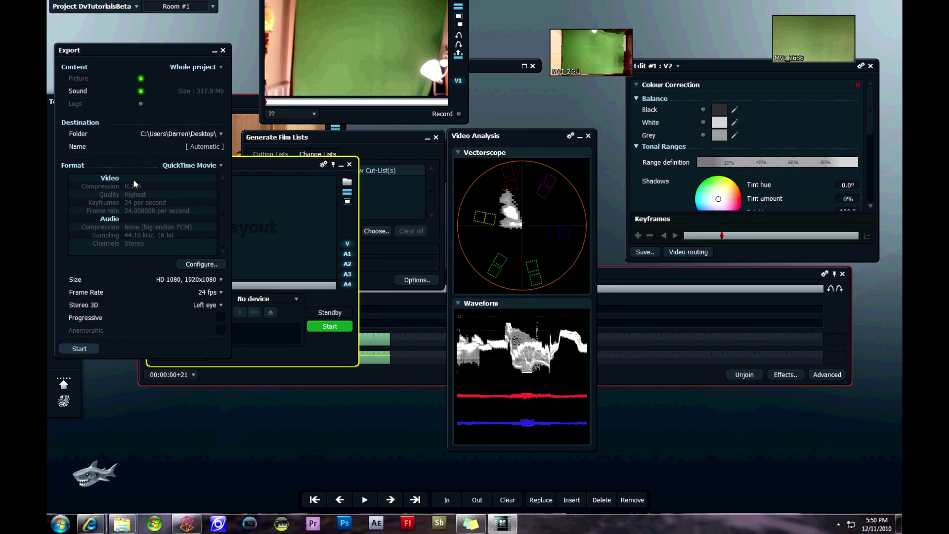
left_click(212, 165)
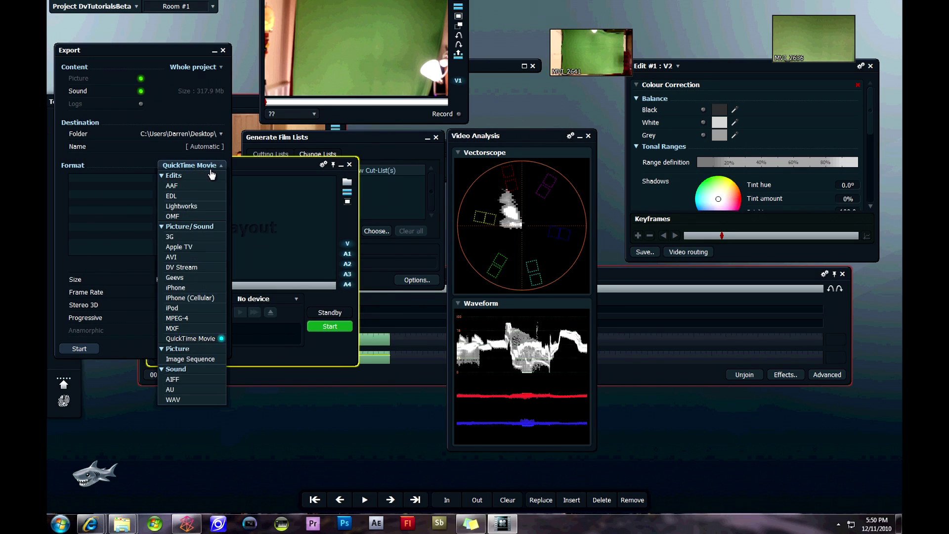
left_click(186, 339)
Step: Confirm H.264 best-quality compression and the QuickTime movie settings
left_click(202, 264)
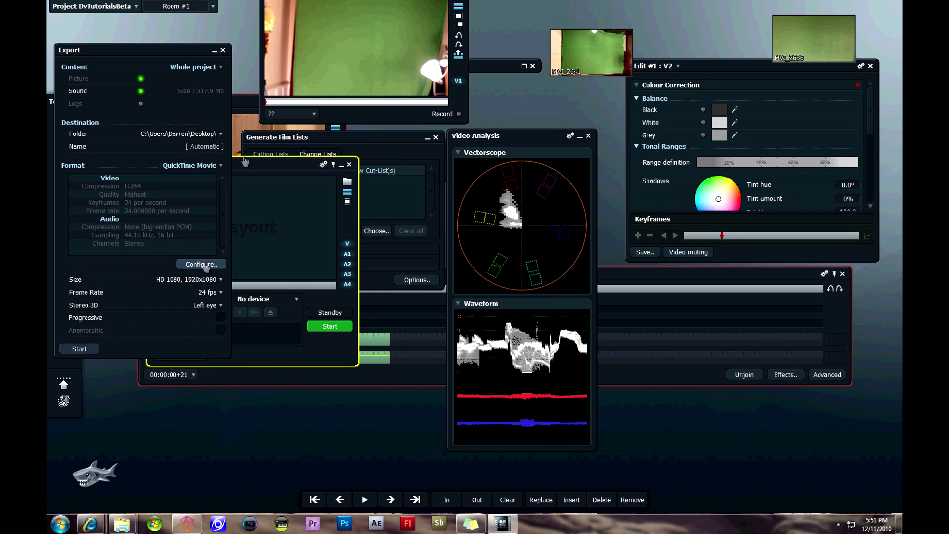
left_click(419, 127)
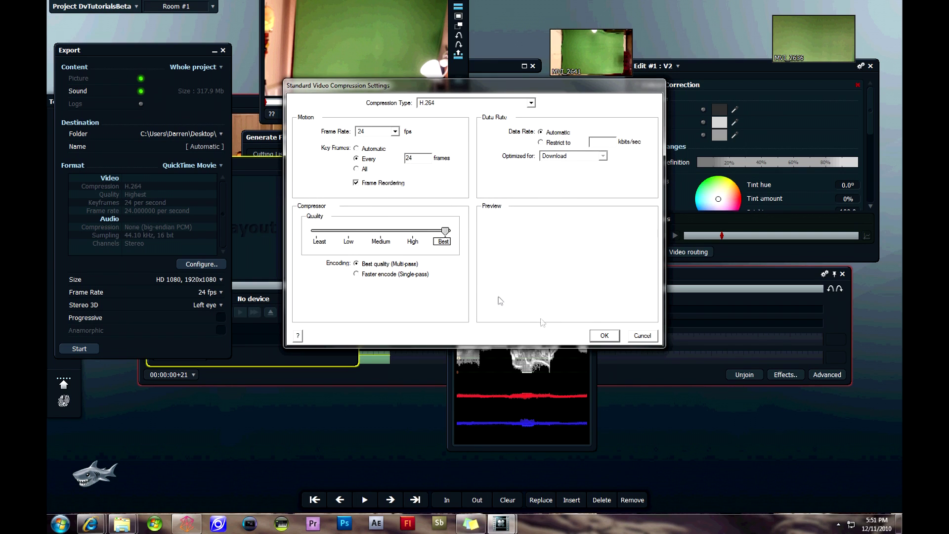
left_click(615, 338)
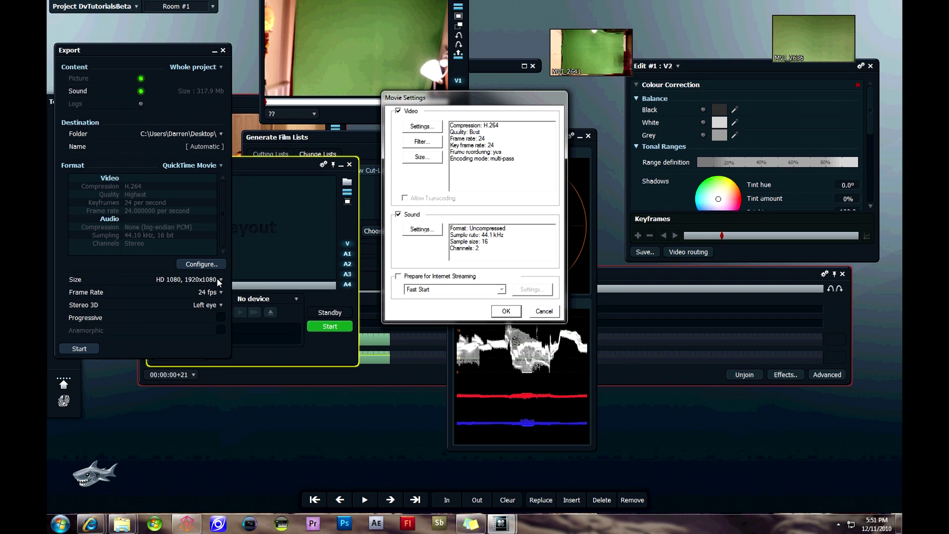
left_click(504, 310)
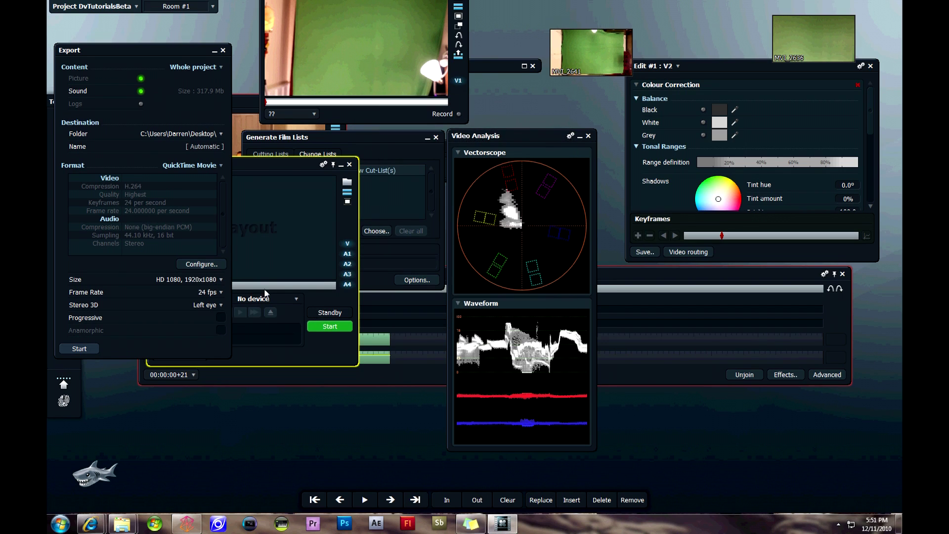
Step: Keep HD 1080 size and 24 fps, turn off Progressive, and start the export render
left_click(197, 281)
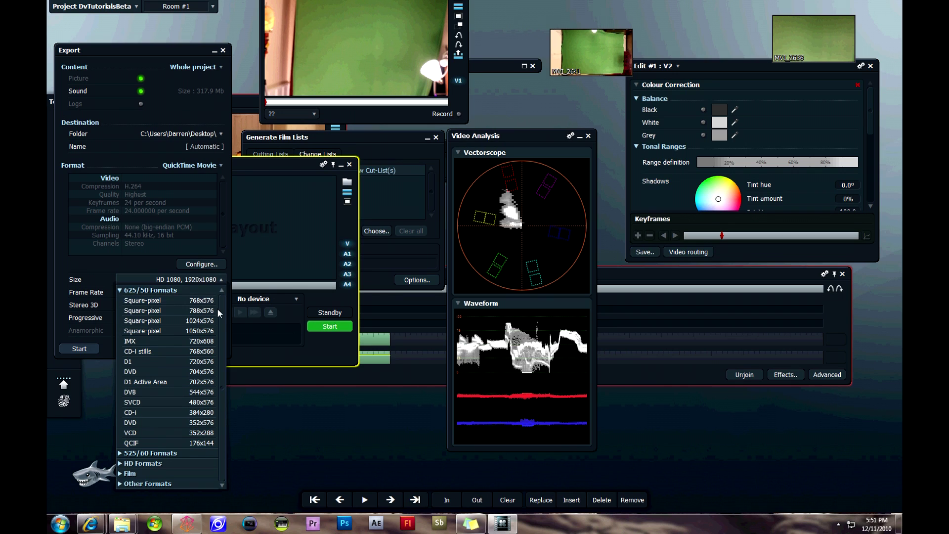
left_click(163, 277)
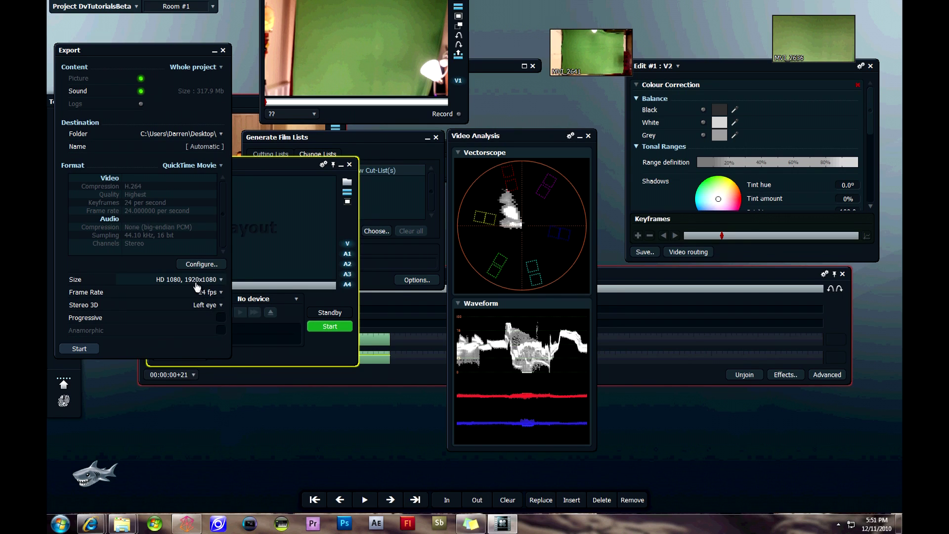
left_click(201, 293)
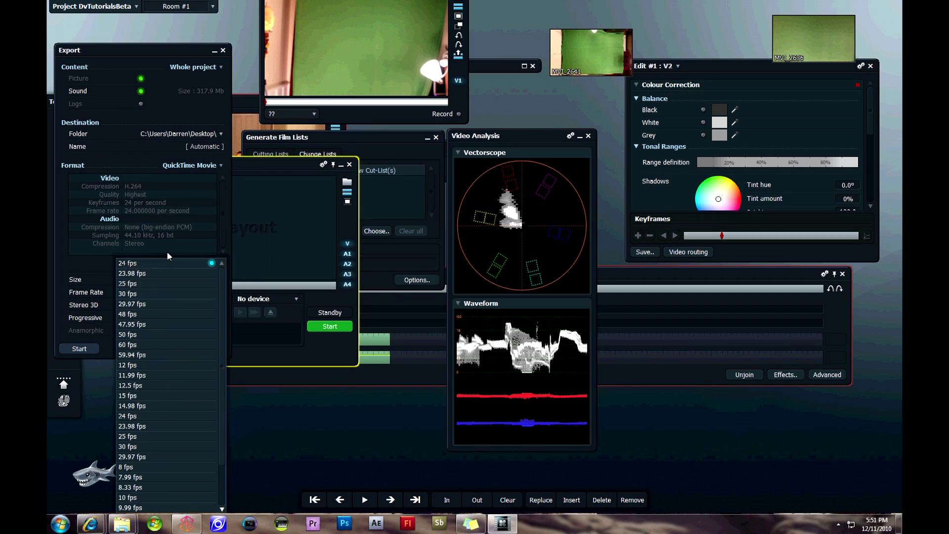
left_click(129, 263)
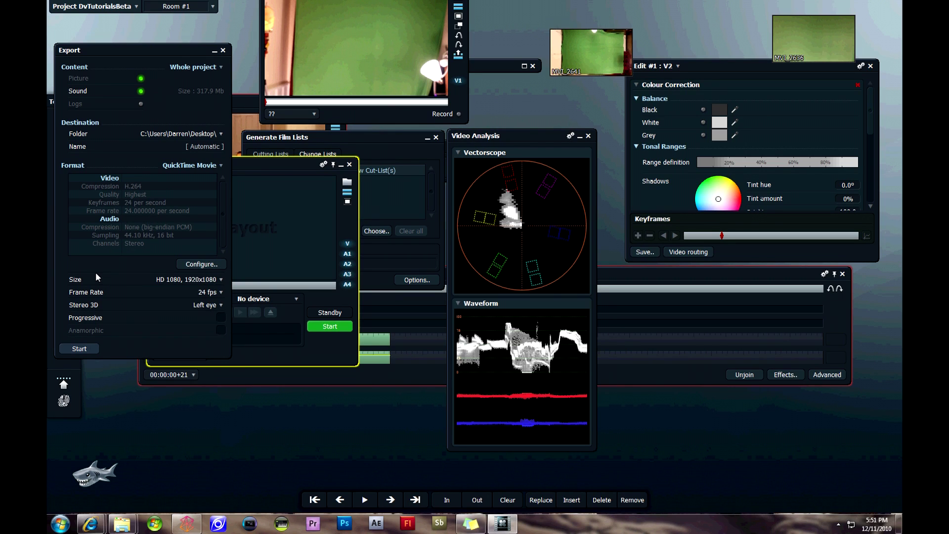
left_click(221, 319)
left_click(89, 349)
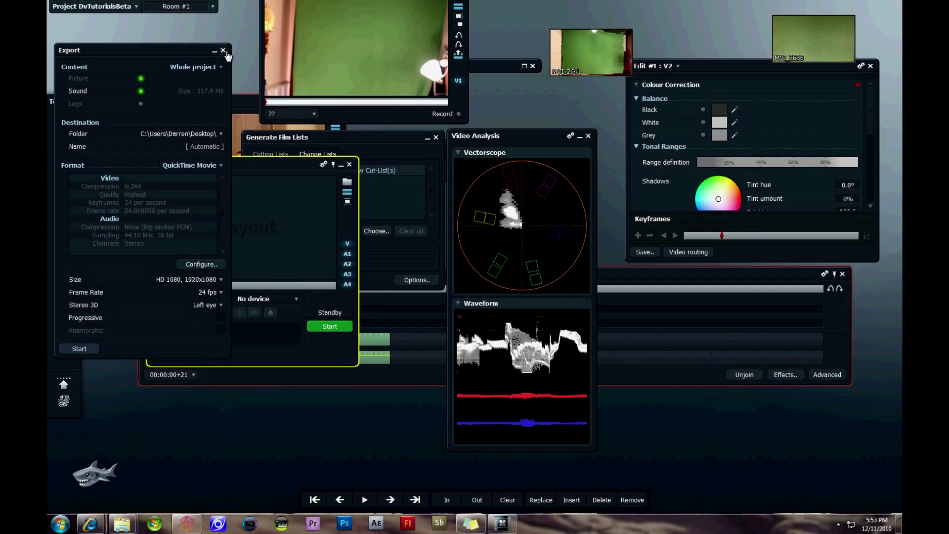
Step: Close the export panel and create a new empty Room #2
left_click(224, 51)
left_click(213, 6)
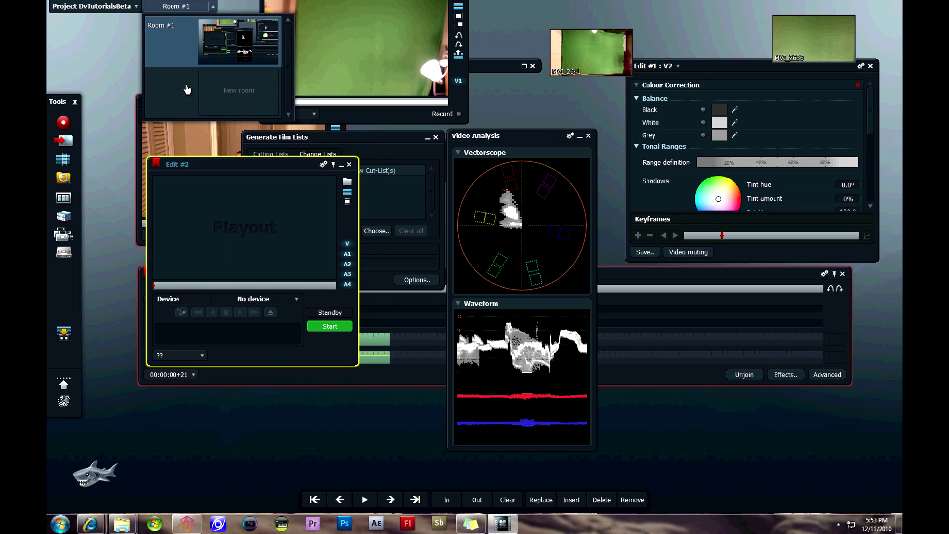
left_click(224, 91)
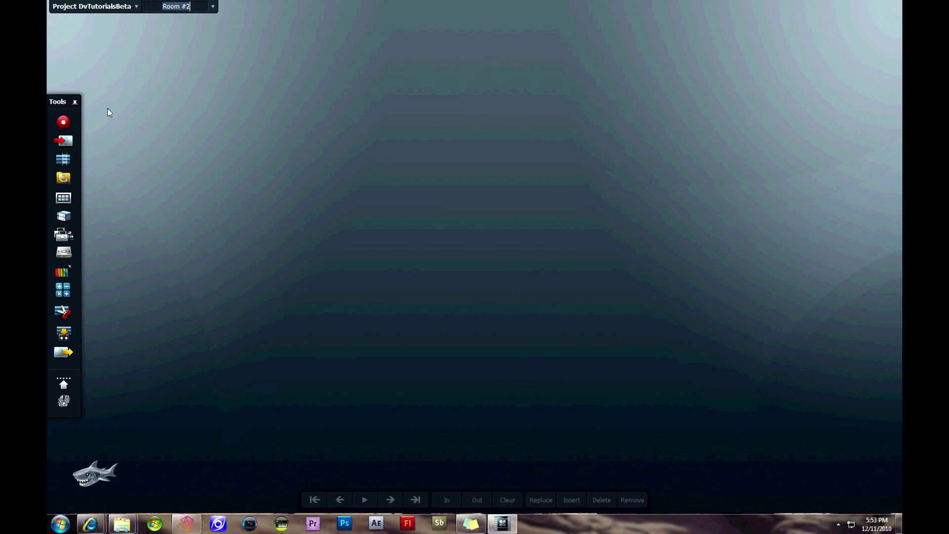
Step: Import MVI_2541 (2), MVI_2546, MVI_2549, MVI_2551 and MVI_2554 (2) from The Seeking Trailer folder
left_click(63, 141)
scroll(390, 277, "down", 10)
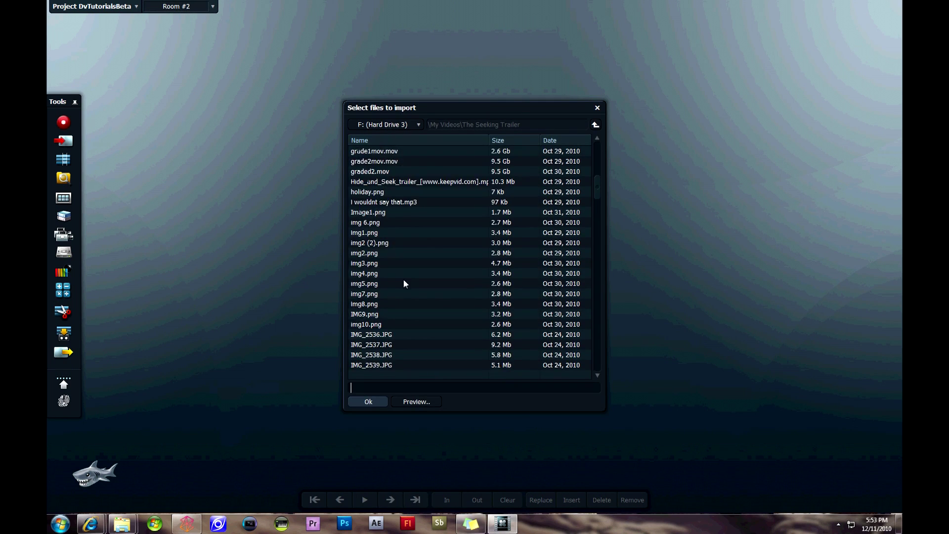
scroll(370, 275, "down", 4)
left_click(381, 263)
left_click(374, 304, "ctrl")
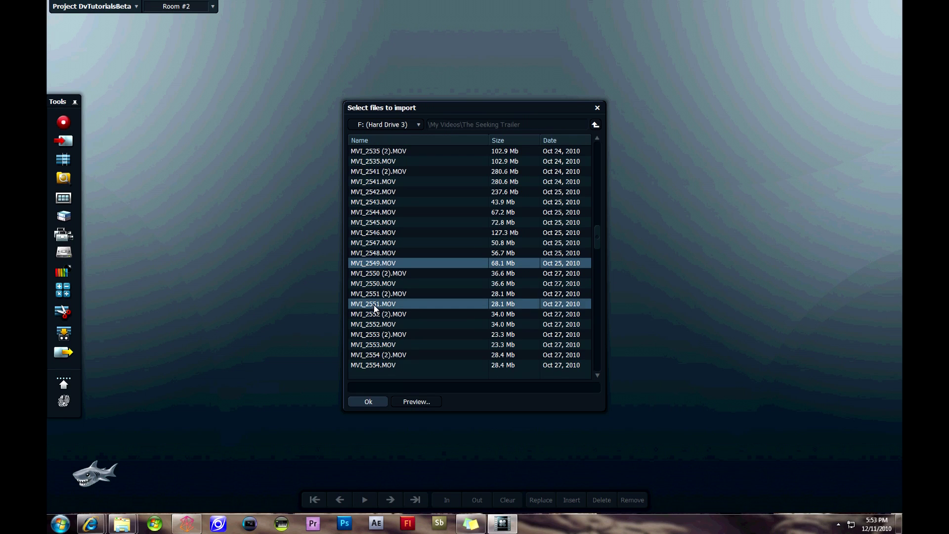
left_click(370, 354, "ctrl")
left_click(386, 233, "ctrl")
left_click(381, 171, "ctrl")
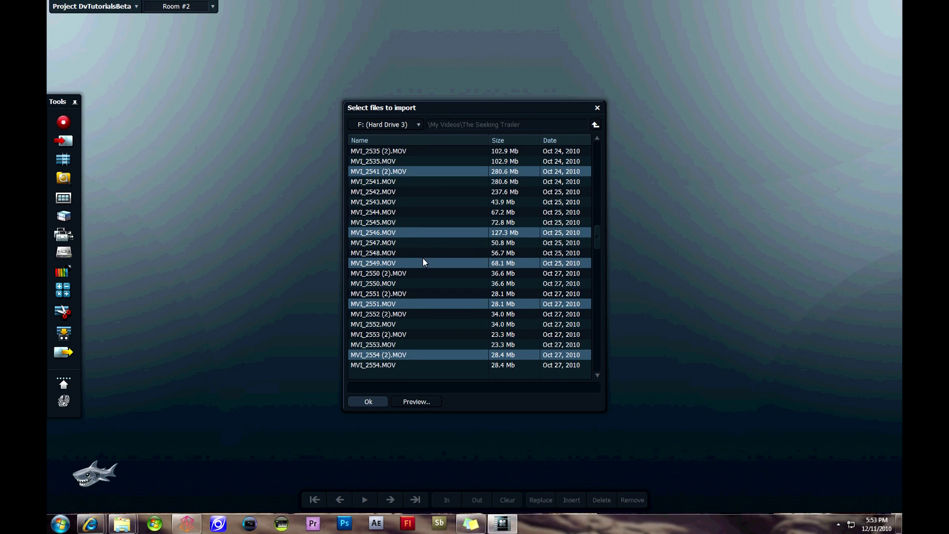
left_click(370, 401)
left_click(296, 351)
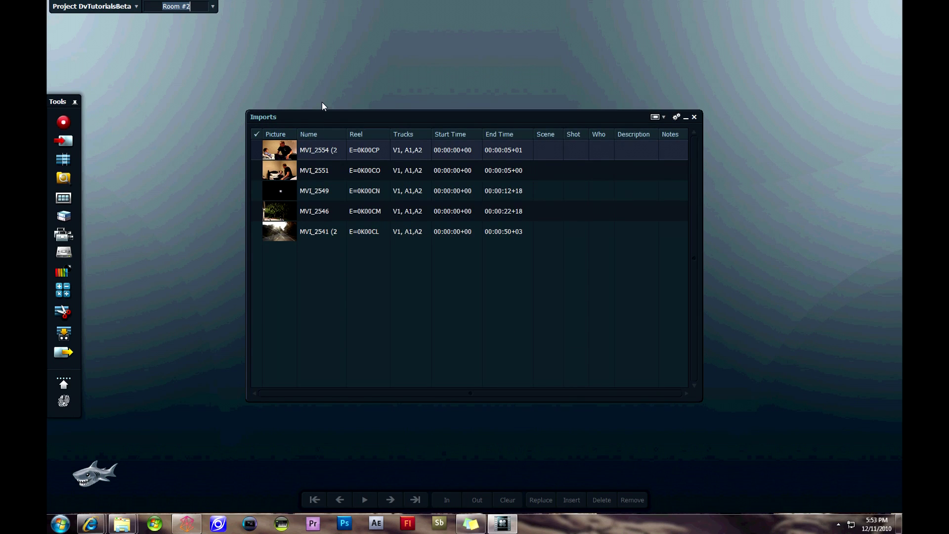
Step: Mark all five imported clips and pull MVI_2554 out as a loose clip at the top right
left_click(256, 137)
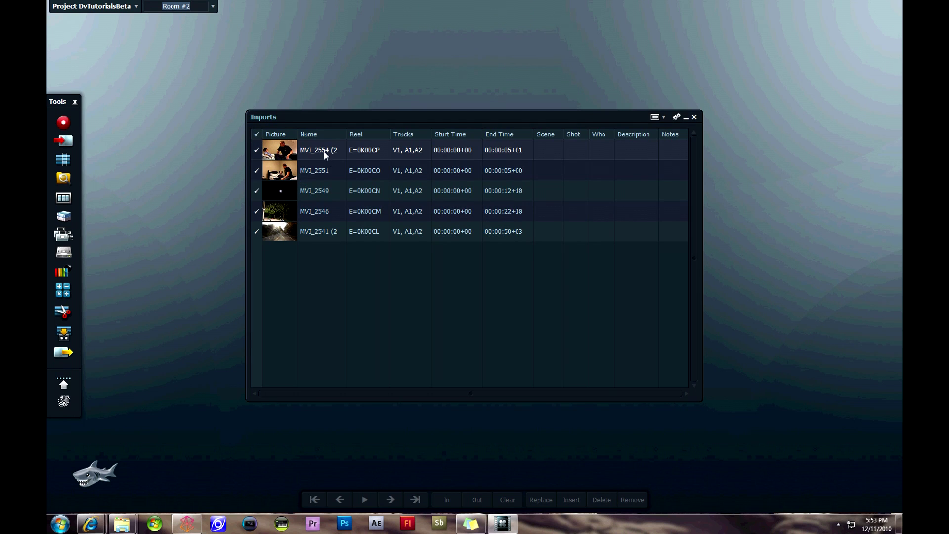
double_click(280, 151)
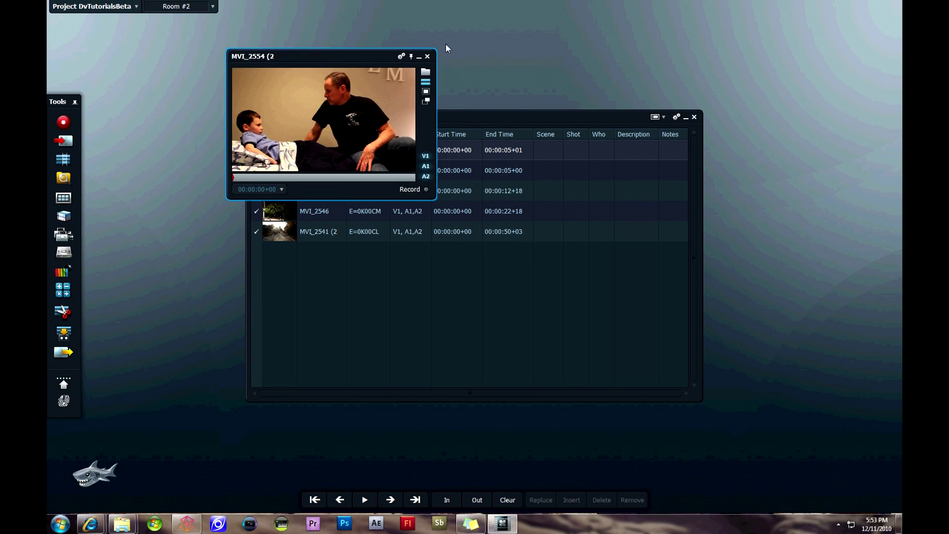
left_click(426, 82)
left_click_drag(467, 119, 554, 44)
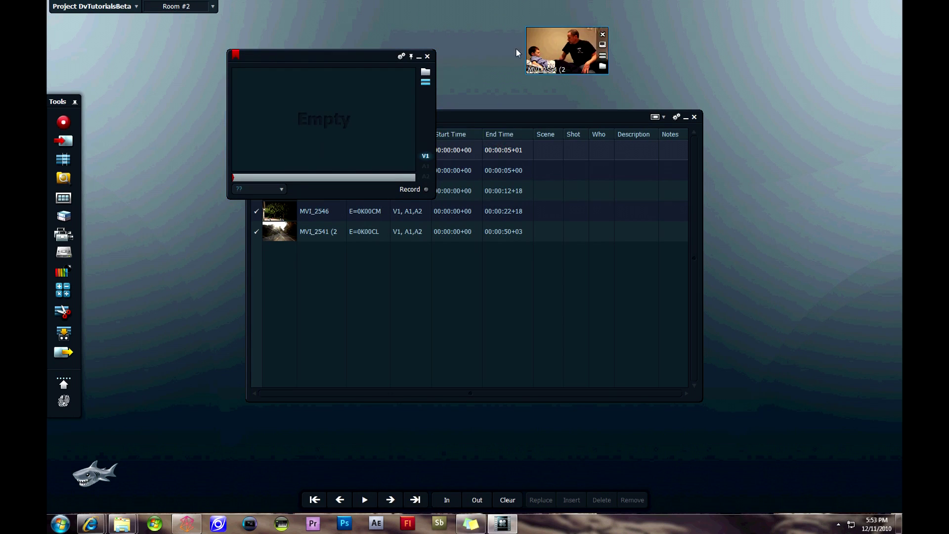
left_click(427, 57)
Step: Pull MVI_2551 out as a loose clip and drop it into a new bin
double_click(280, 170)
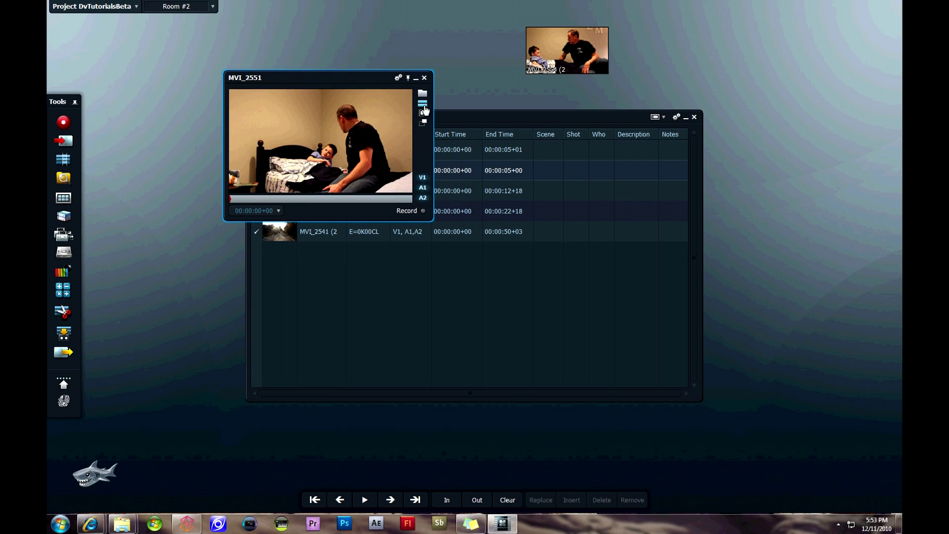
left_click(422, 104)
left_click_drag(439, 103, 452, 14)
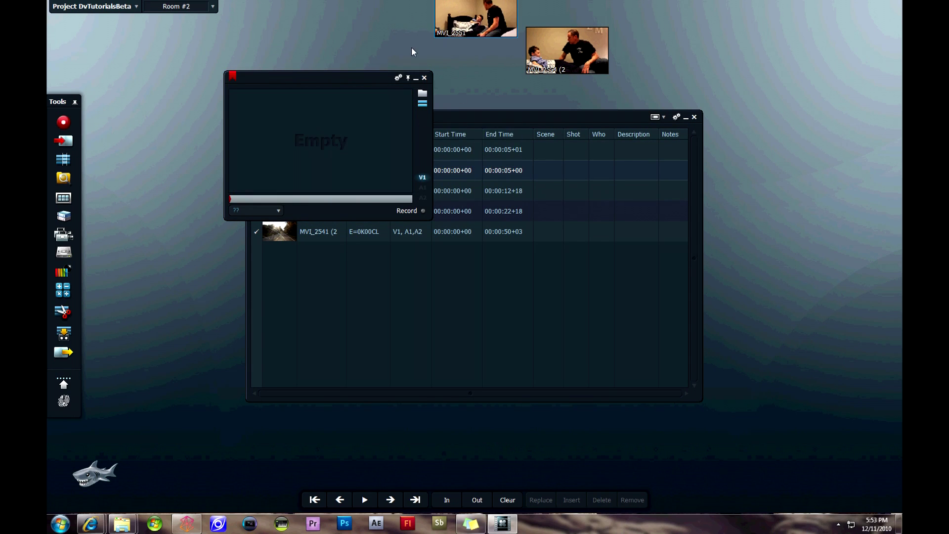
left_click(424, 78)
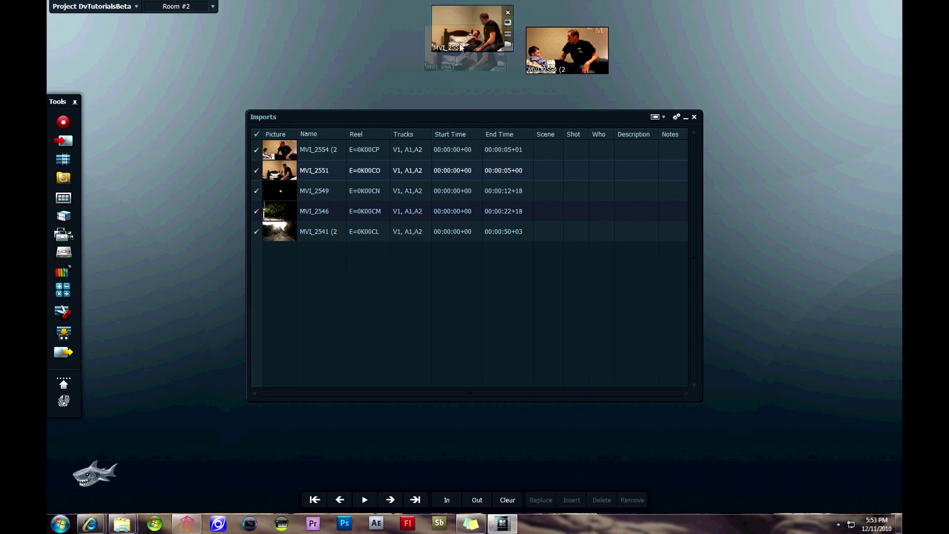
left_click(63, 213)
left_click_drag(465, 50, 331, 131)
Step: Add MVI_2554 (2) to the bin below MVI_2551, collapse the bin, and show the project's 1080p video settings
mouse_move(594, 52)
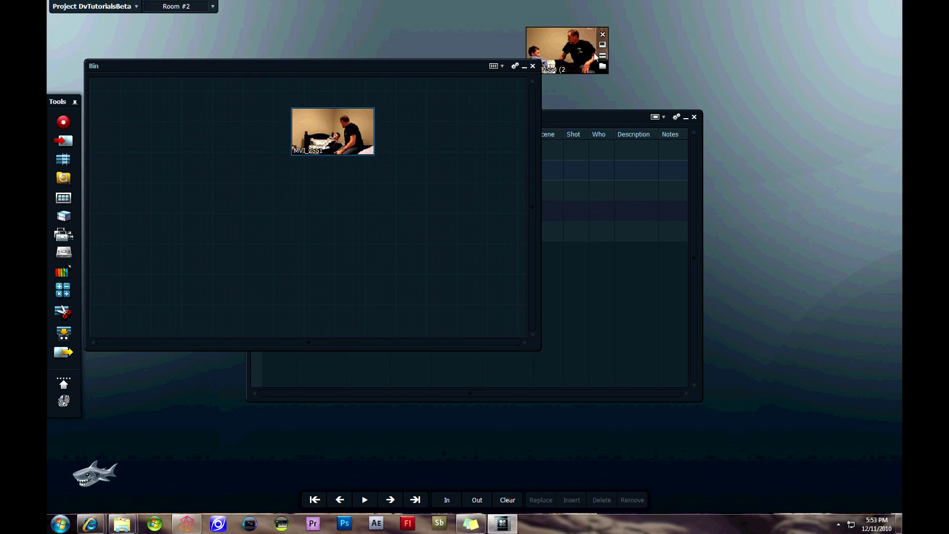
left_click_drag(595, 51, 334, 185)
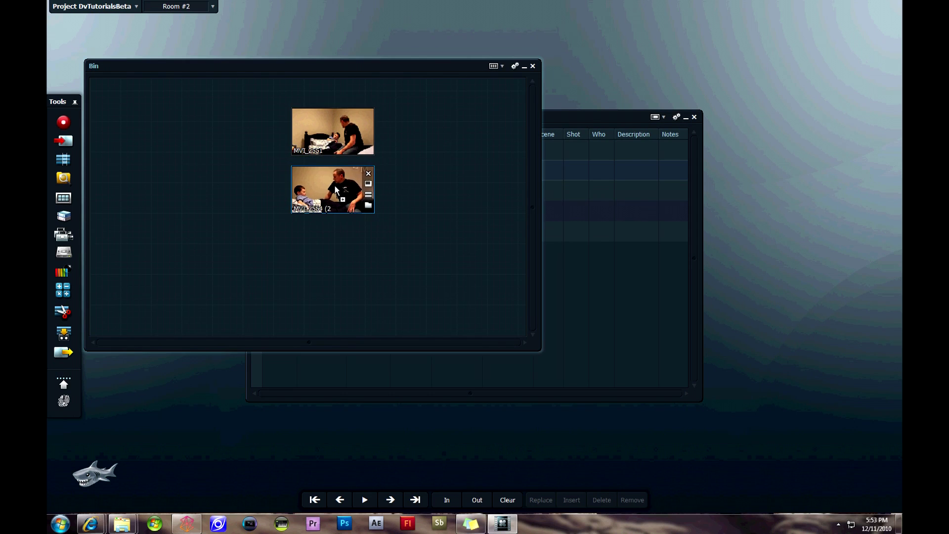
left_click_drag(290, 68, 475, 64)
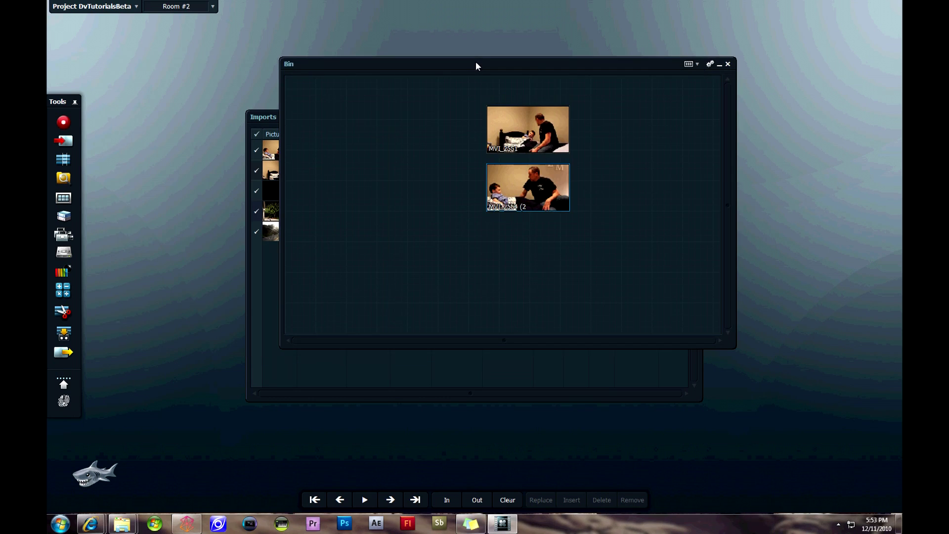
left_click(720, 65)
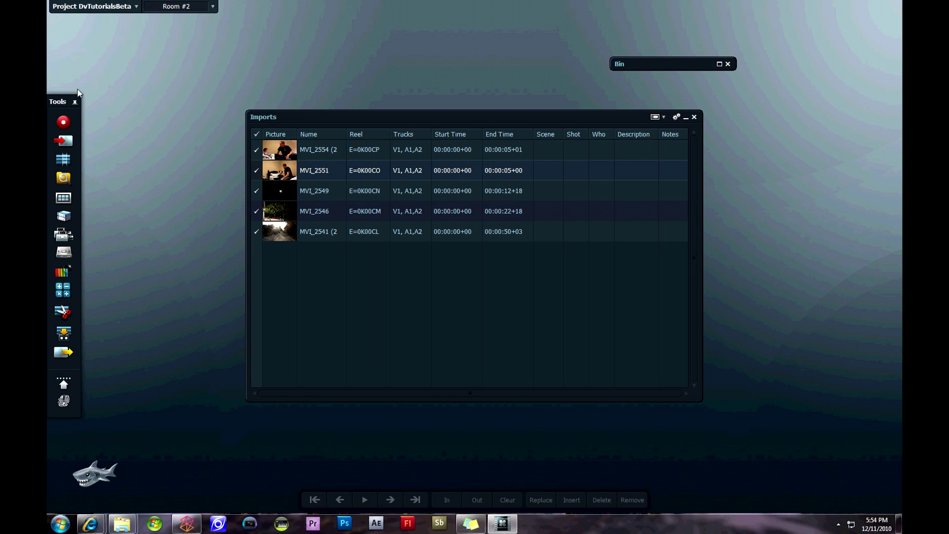
left_click(103, 12)
left_click(134, 43)
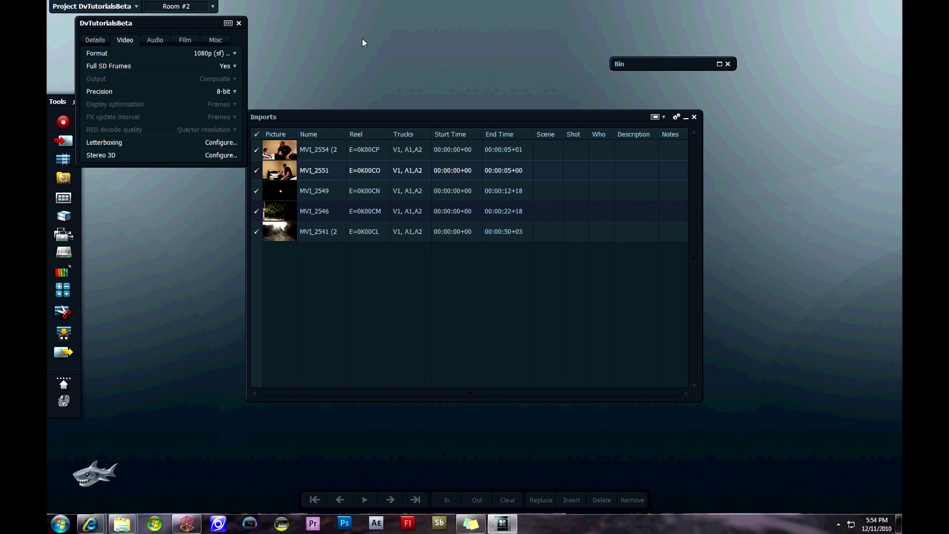